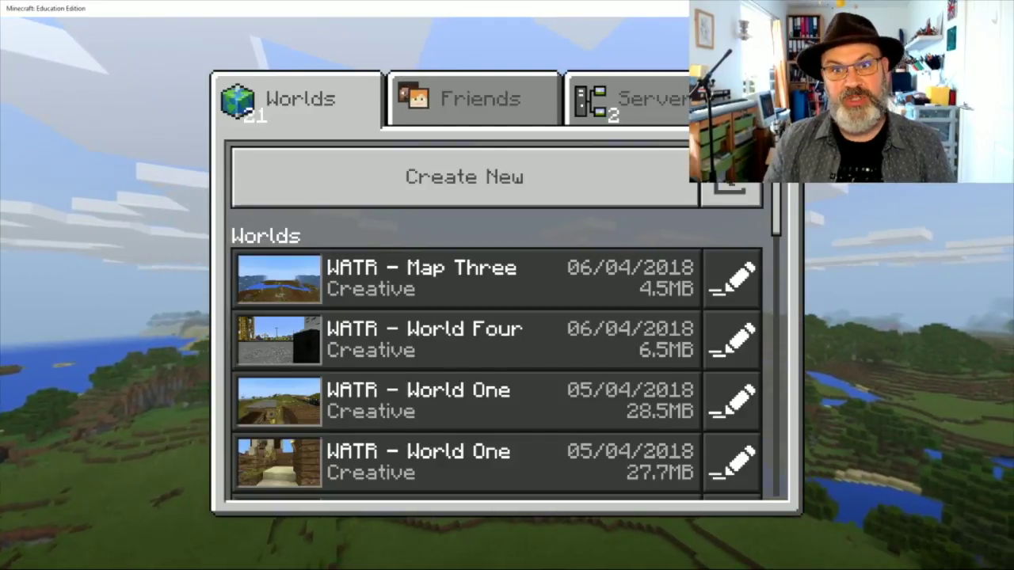
Start a brand-new world and rename it 'Void World'.
click(485, 181)
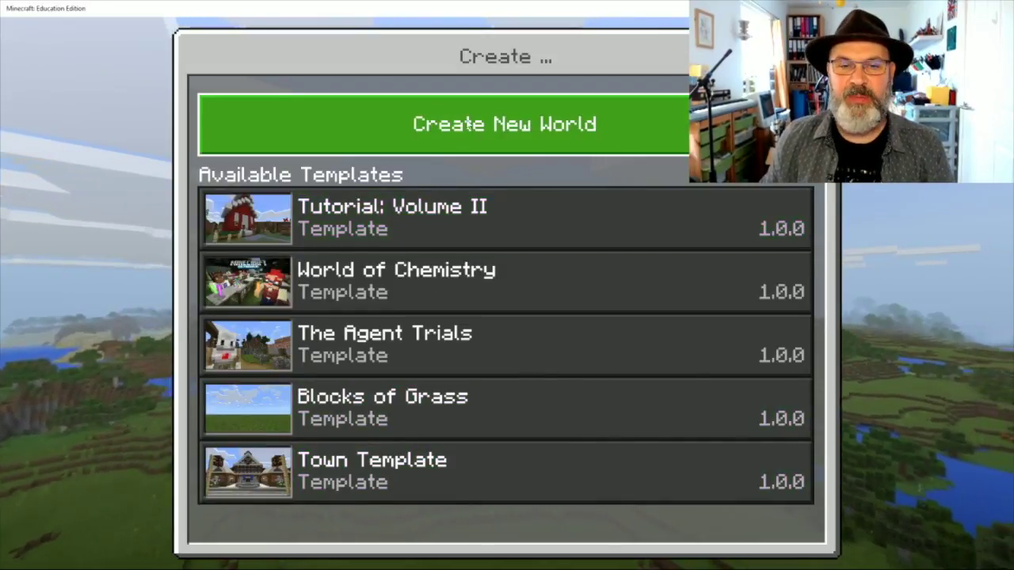
click(513, 129)
click(539, 129)
key(BackSpace)
key(BackSpace)
key(BackSpace)
key(BackSpace)
key(BackSpace)
key(BackSpace)
key(BackSpace)
key(BackSpace)
text(Void World)
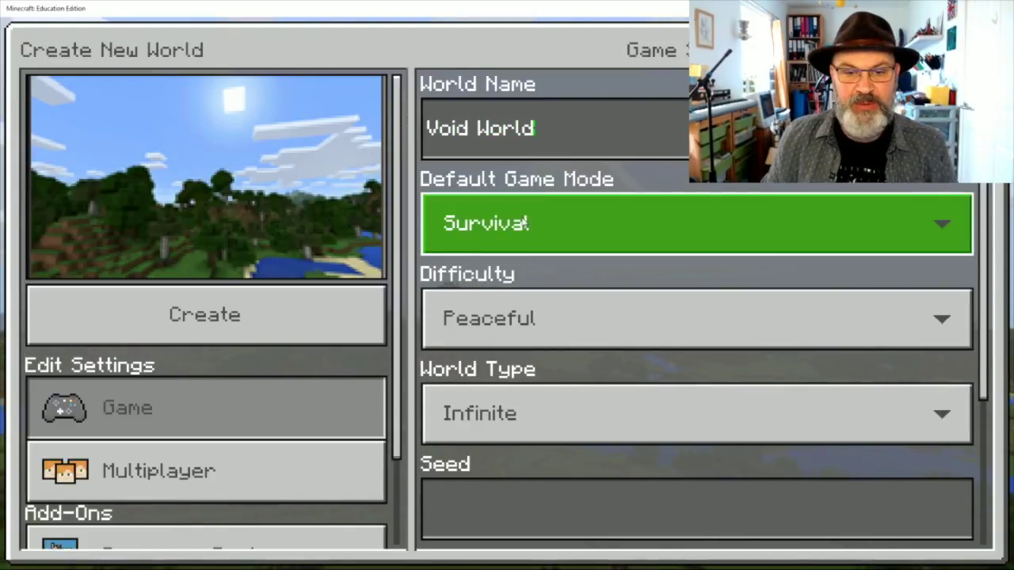
Set the game mode to Creative, keep difficulty Peaceful, and choose the Flat world type.
click(534, 224)
click(533, 252)
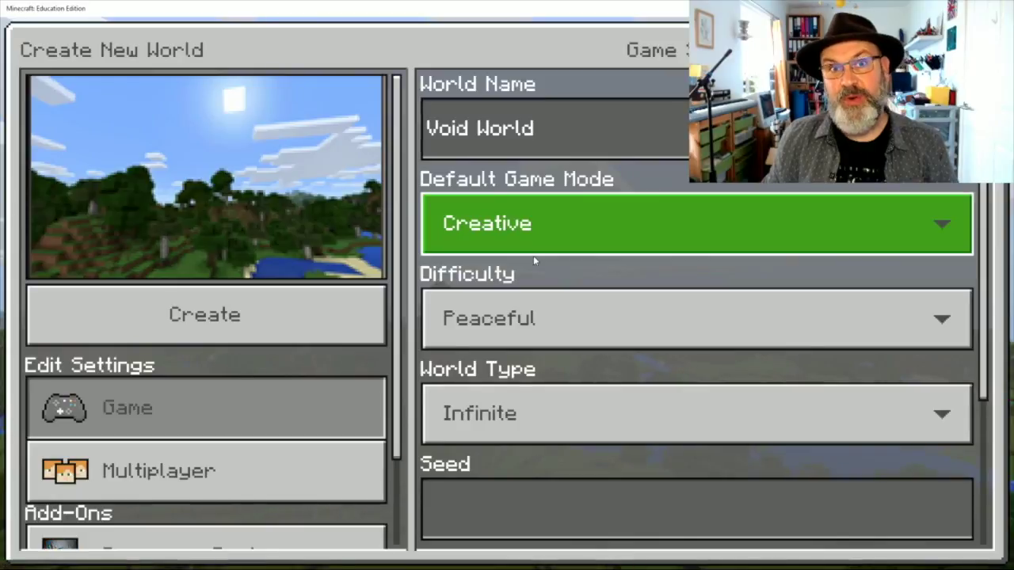
click(528, 318)
click(529, 320)
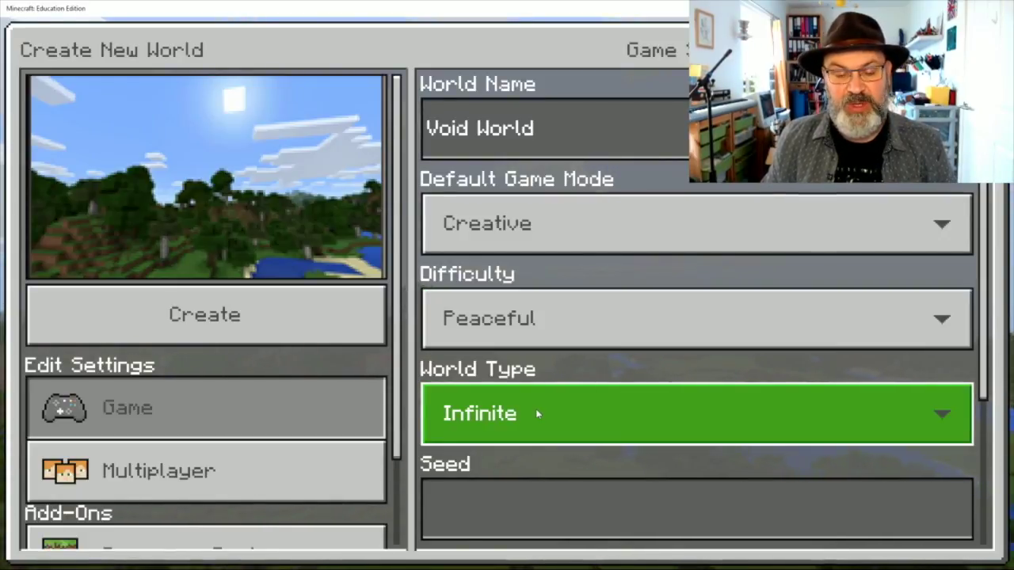
click(536, 410)
click(497, 404)
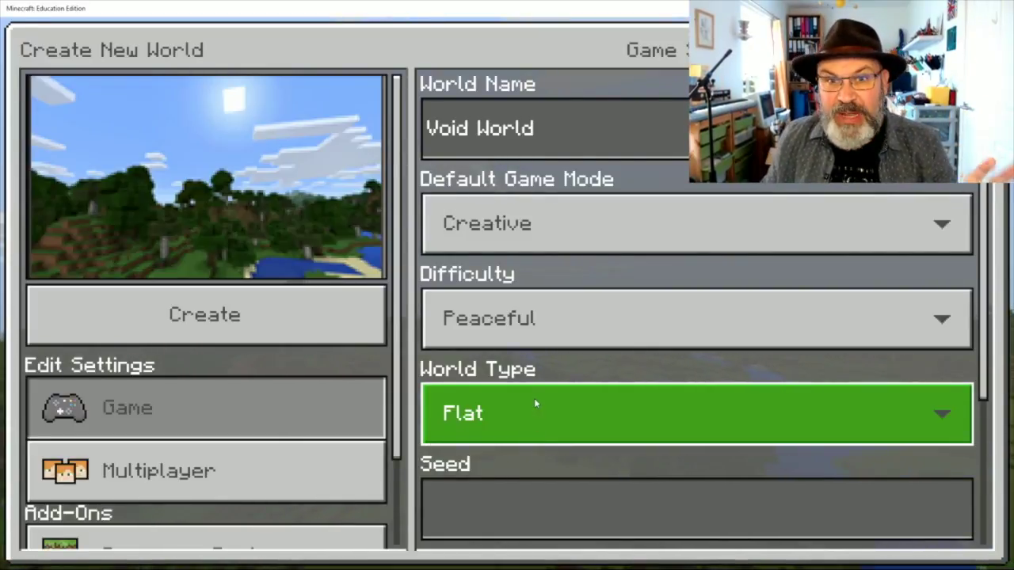
Turn on Show Coordinates and Always Day, then create the world.
scroll(530, 408, down, 1)
scroll(531, 410, down, 3)
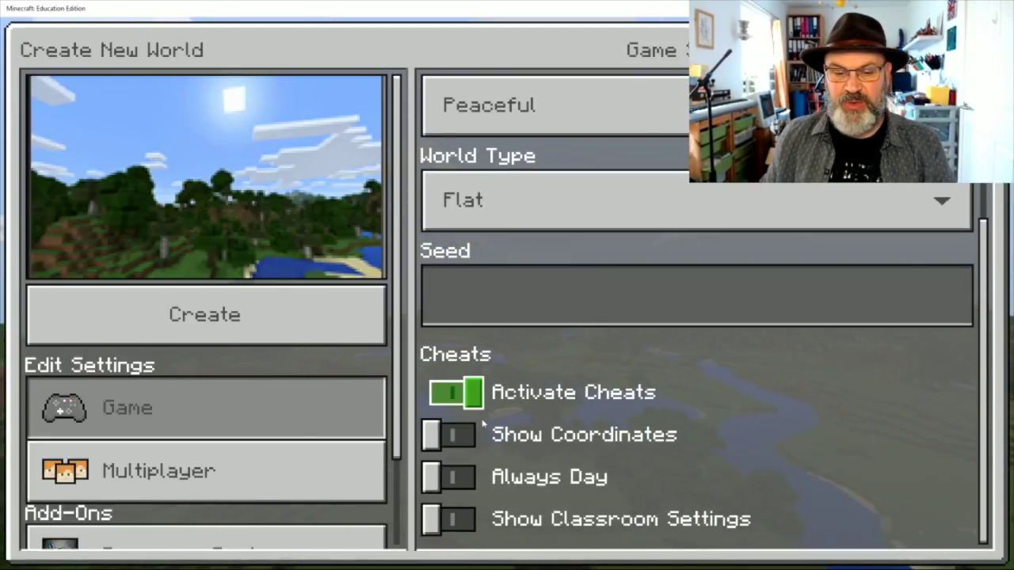
click(475, 434)
click(475, 479)
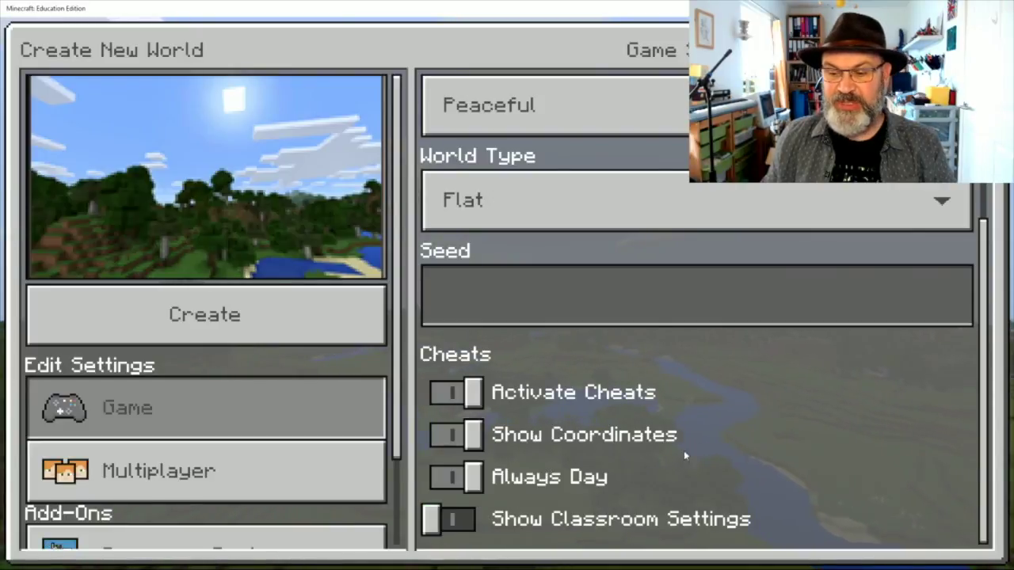
click(220, 324)
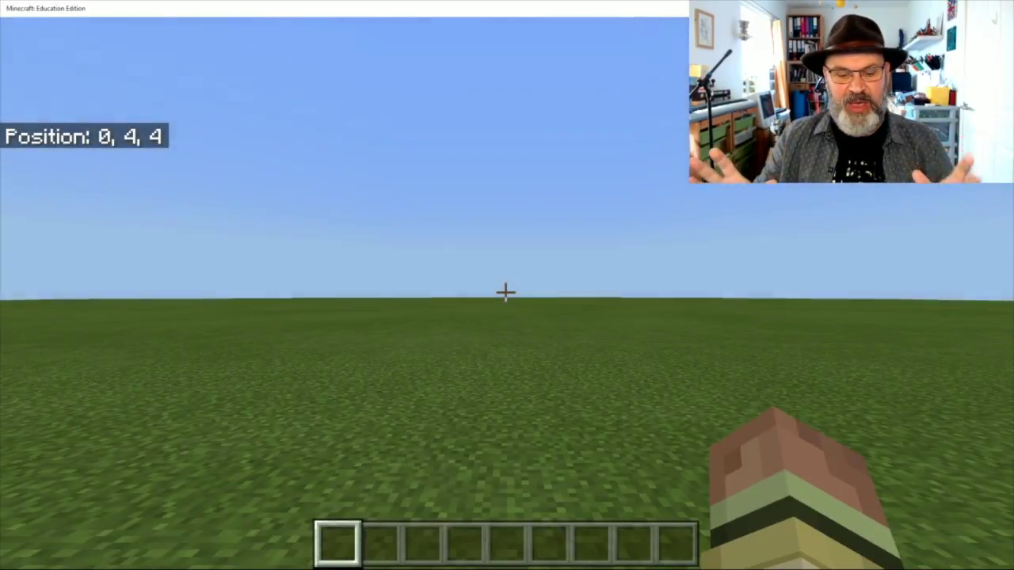
View the player in third person with F5, then save and quit Void World.
key(F5)
key(F5)
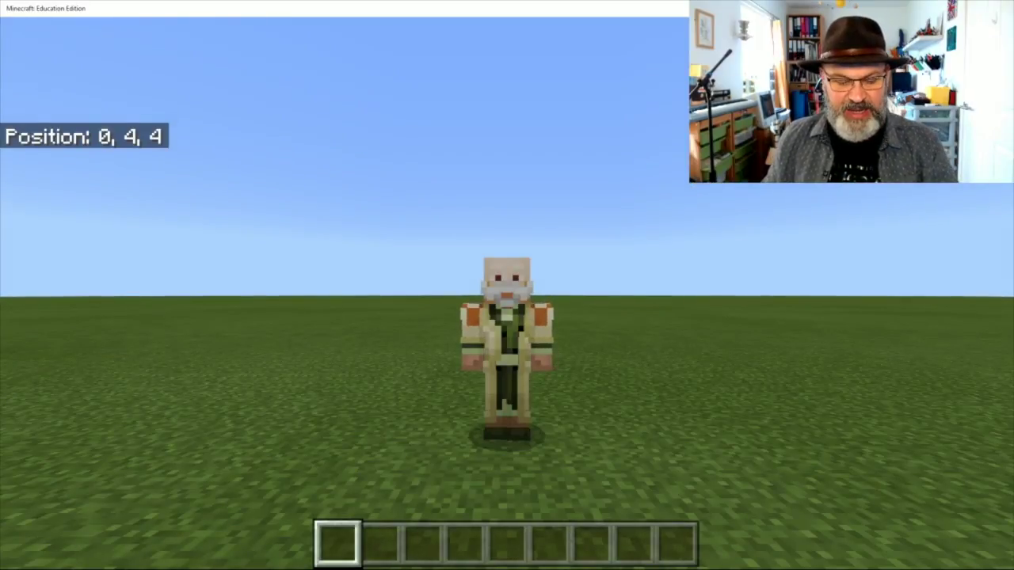
key(Escape)
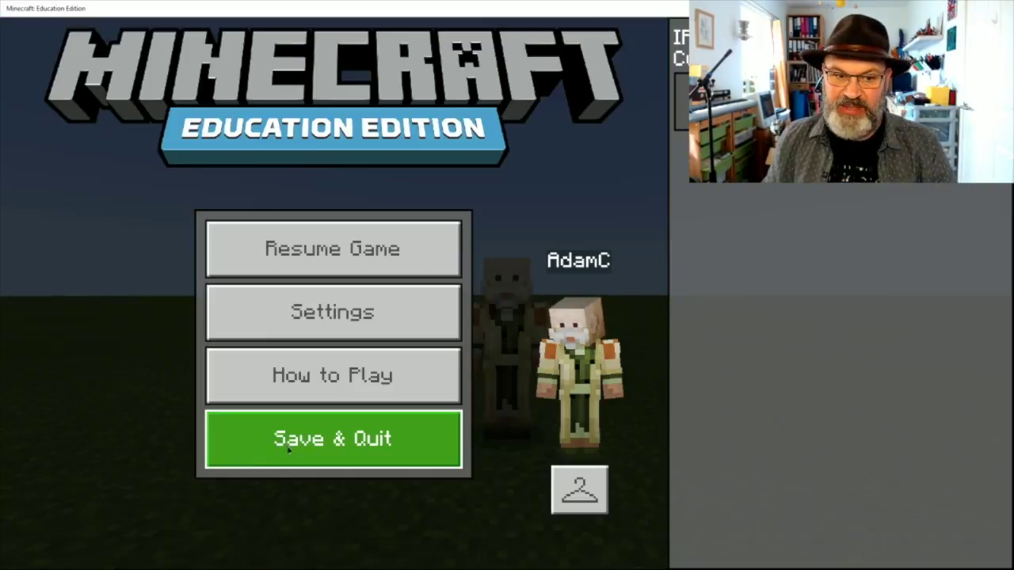
click(289, 448)
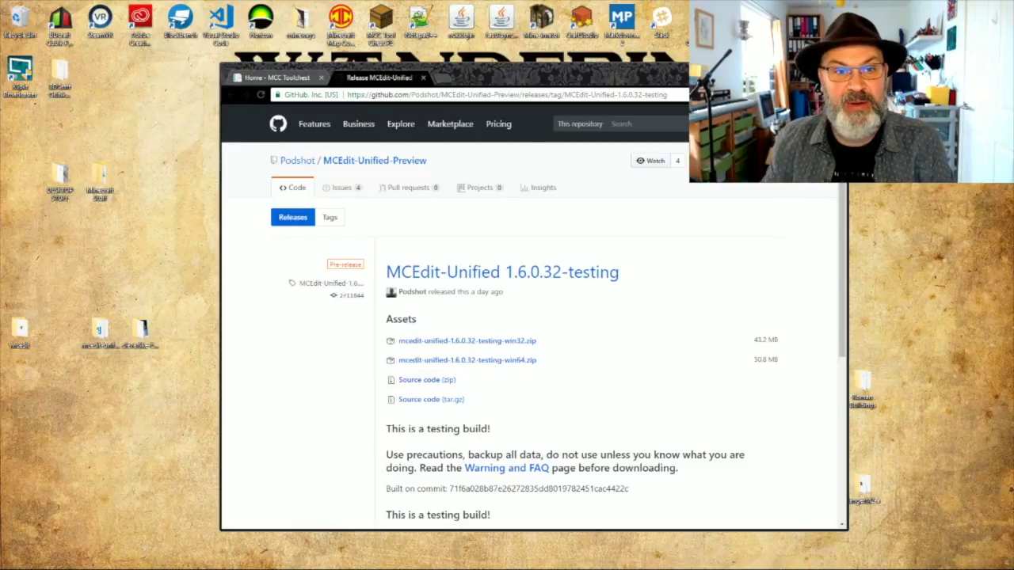
Switch to the MCC Toolchest browser tab and launch MCC ToolChest PE from its desktop icon.
click(303, 73)
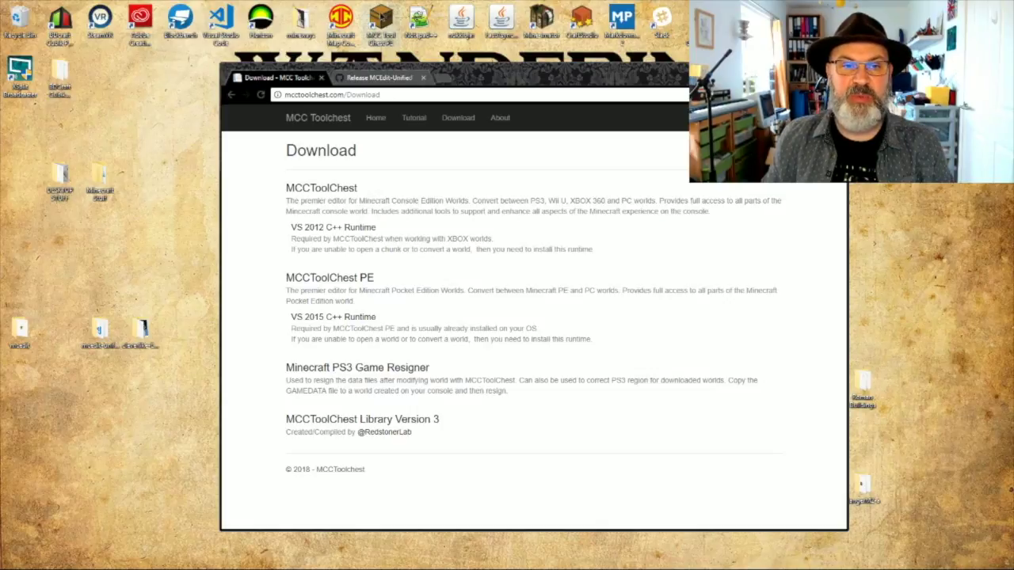
double_click(381, 16)
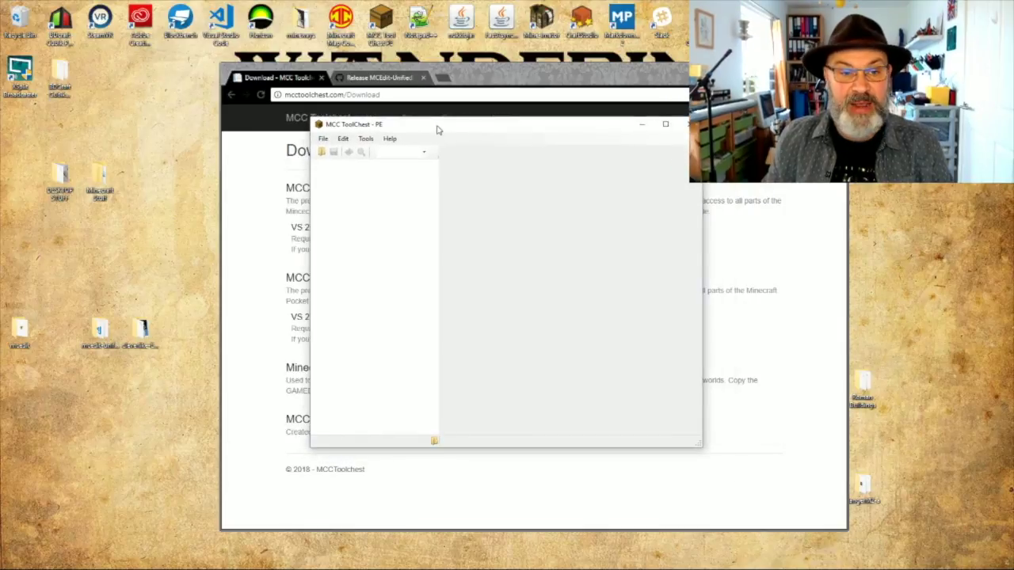
click(323, 140)
click(321, 153)
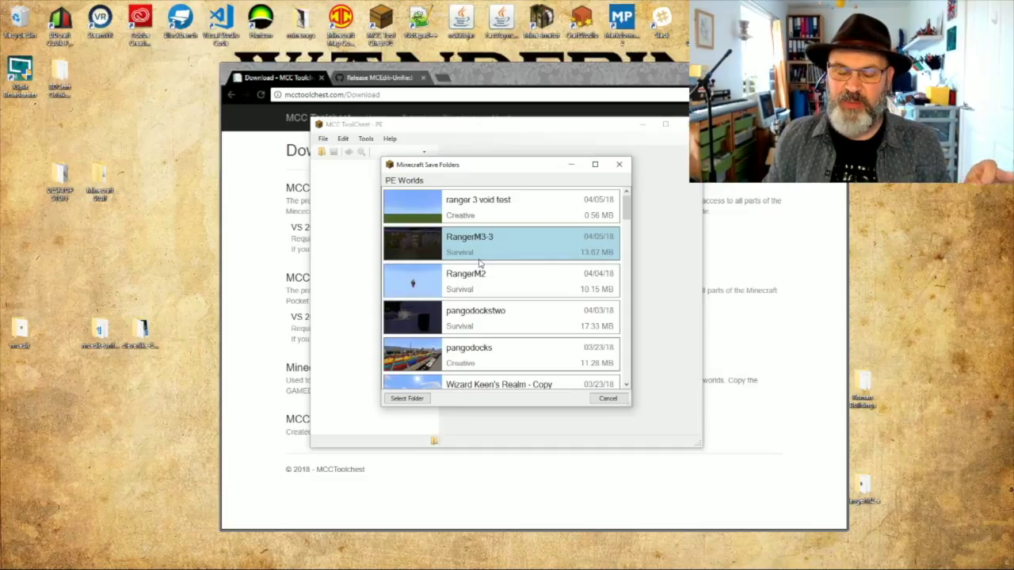
click(420, 398)
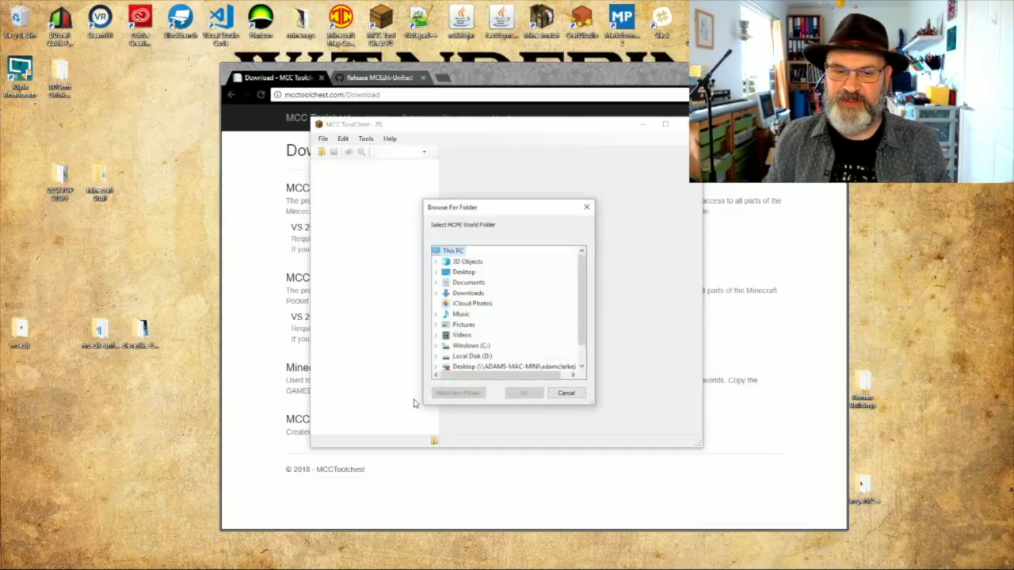
scroll(458, 350, down, 1)
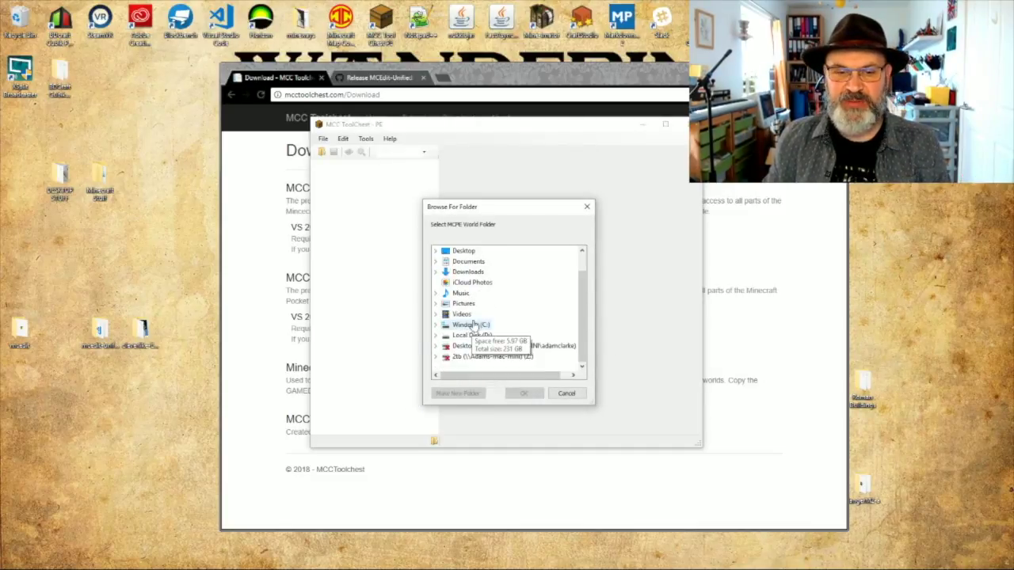
scroll(475, 308, up, 1)
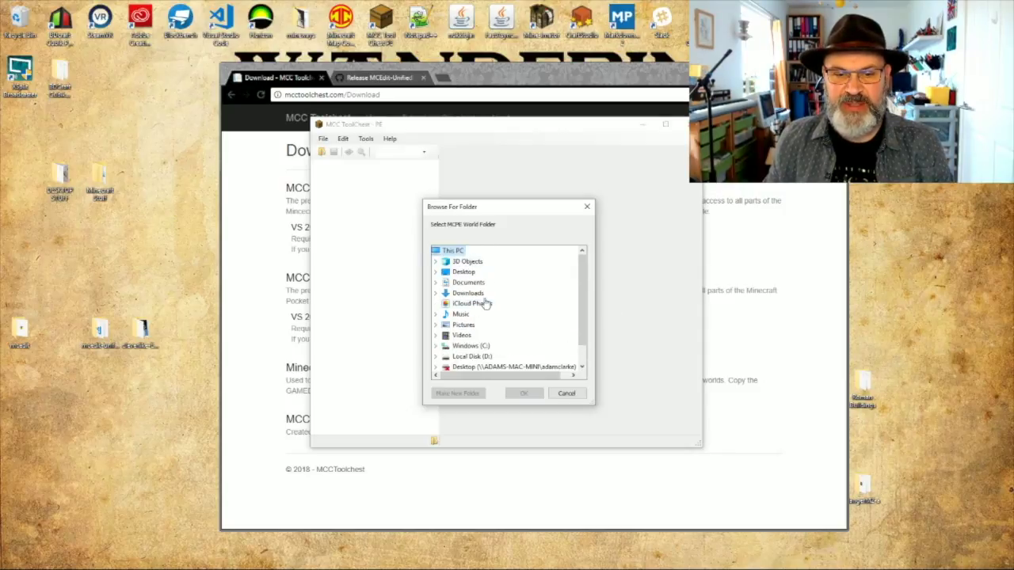
click(449, 351)
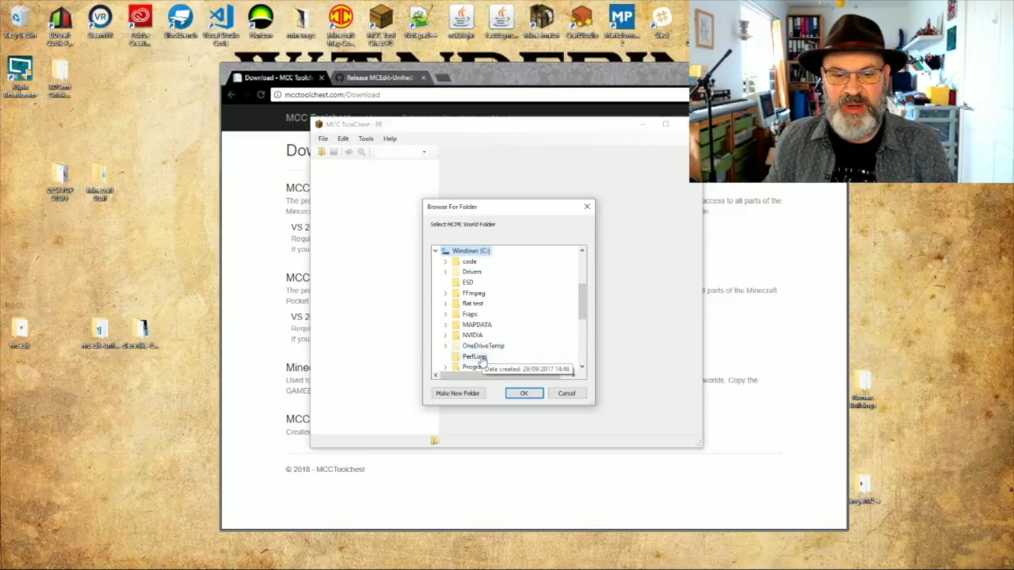
scroll(487, 341, down, 3)
scroll(491, 363, down, 2)
double_click(471, 324)
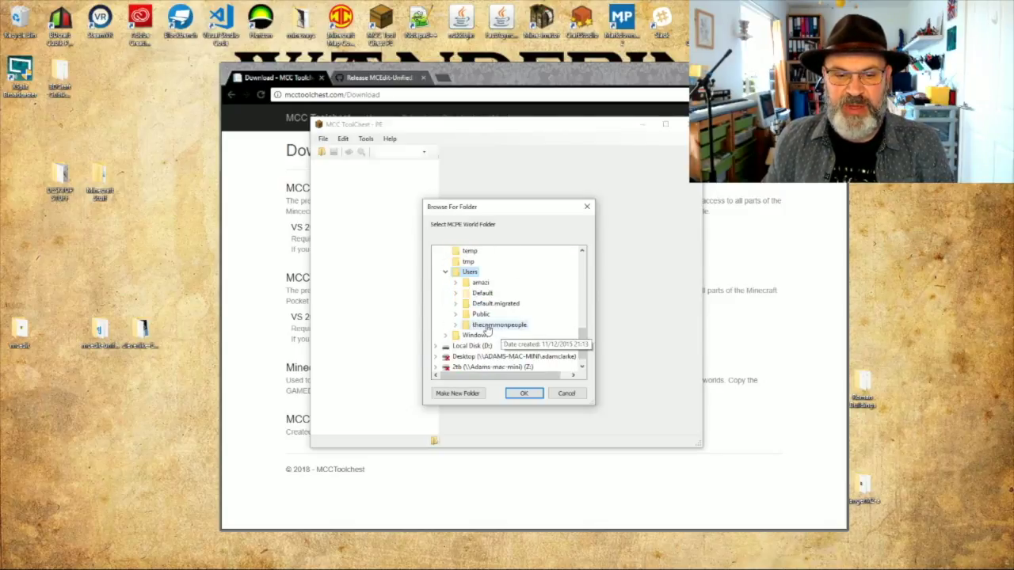
double_click(486, 325)
click(500, 283)
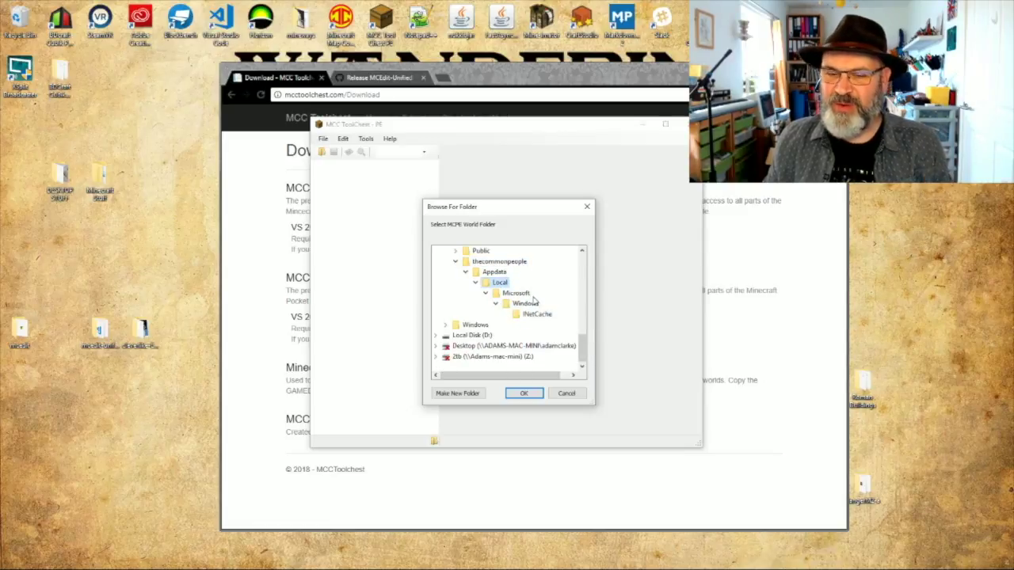
click(568, 394)
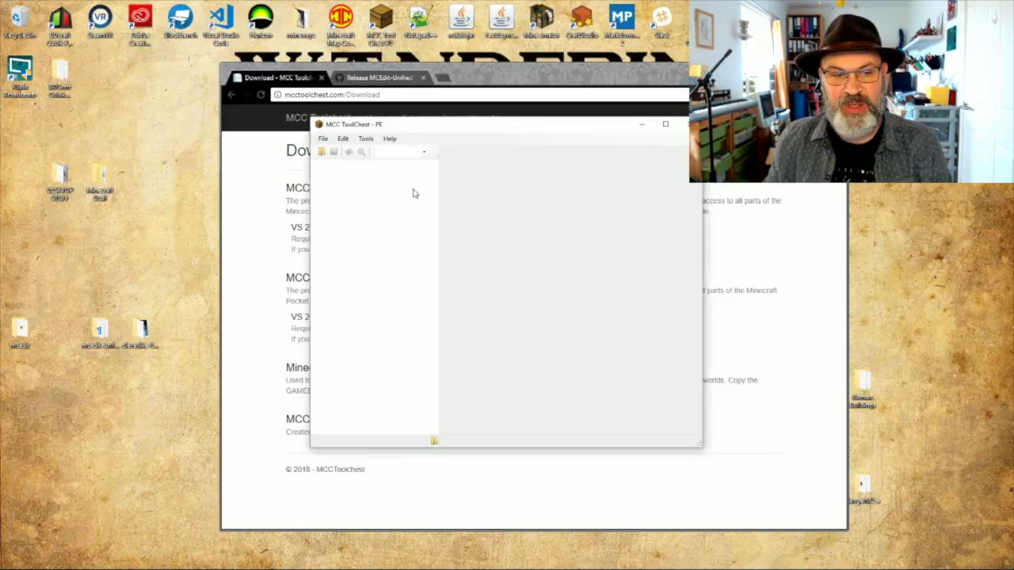
Navigate from Minecraft Stuff up to Packages and select the MinecraftEducationEdition package folder.
double_click(102, 181)
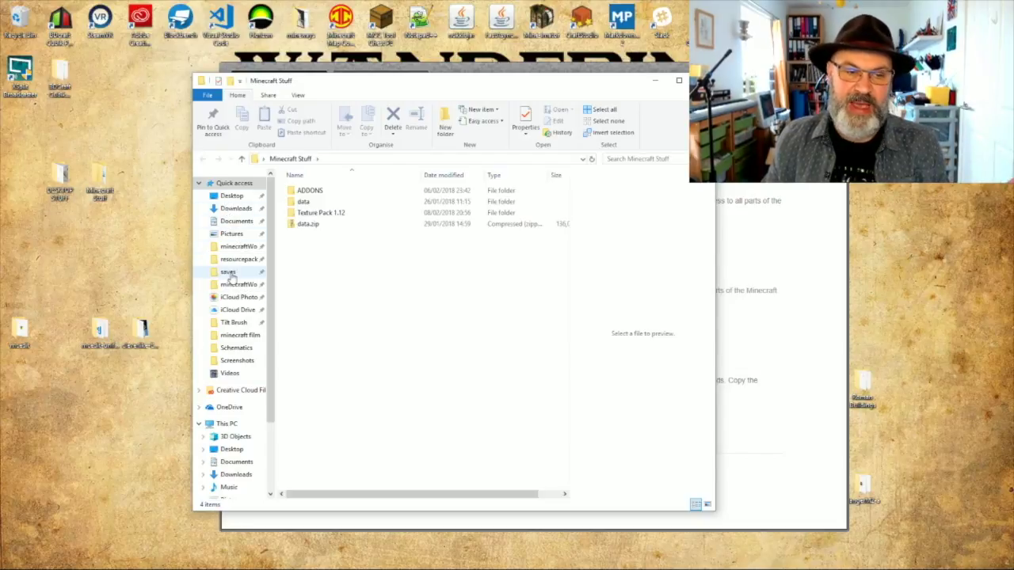
click(234, 285)
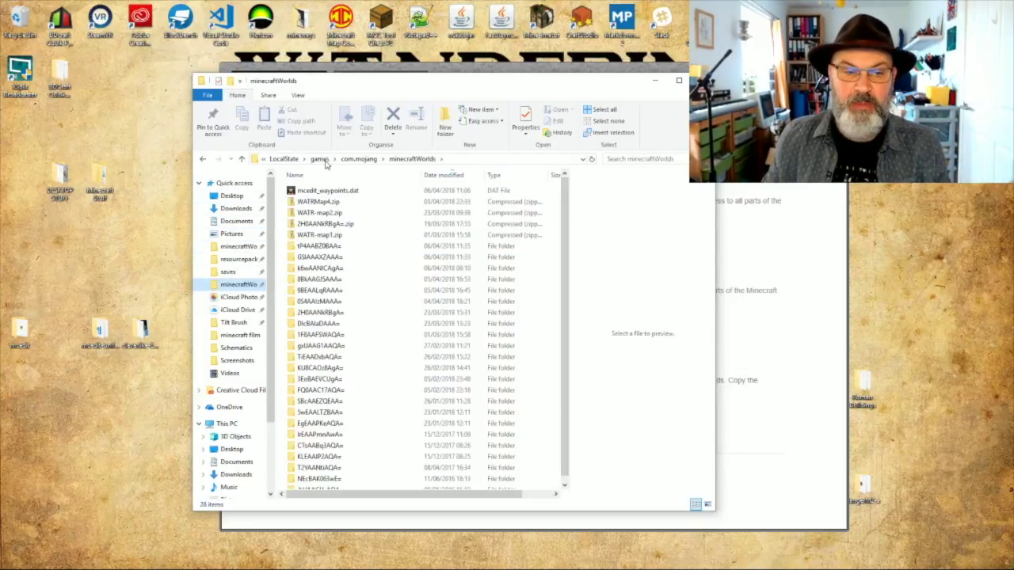
click(263, 160)
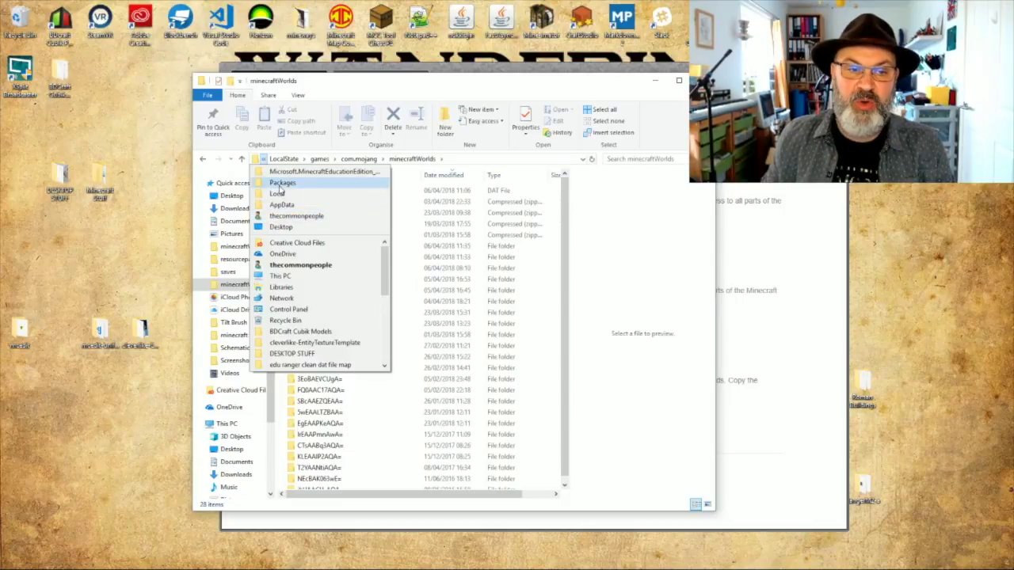
click(281, 183)
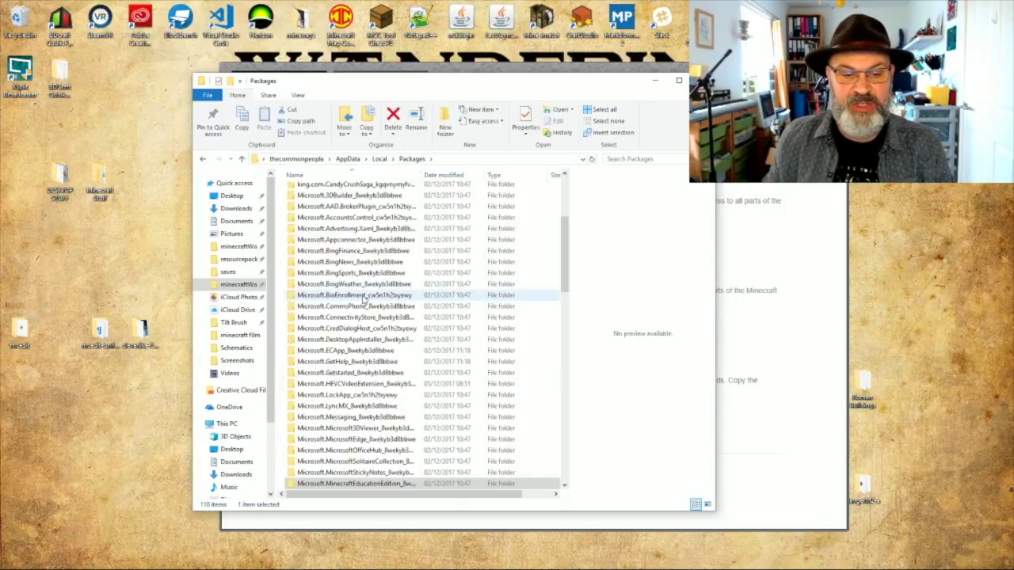
scroll(364, 299, down, 2)
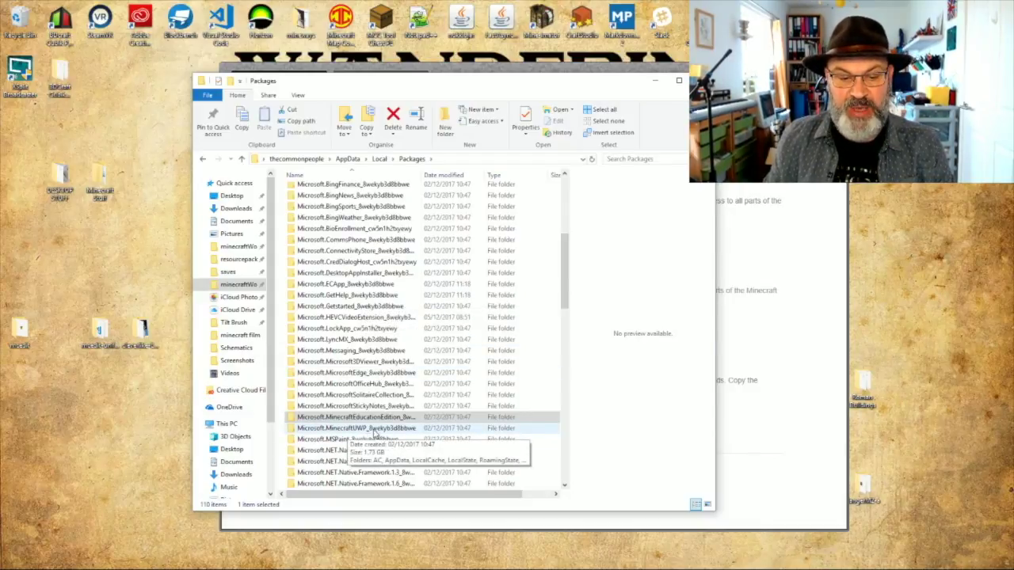
click(336, 420)
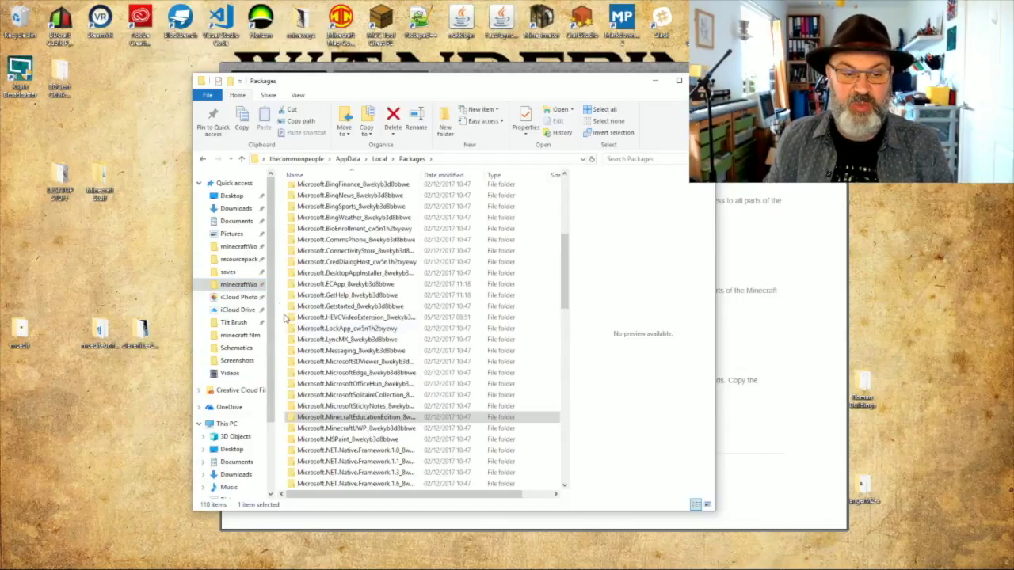
Open LocalState > games > com.mojang > minecraftWorlds and the Void World save folder.
double_click(320, 418)
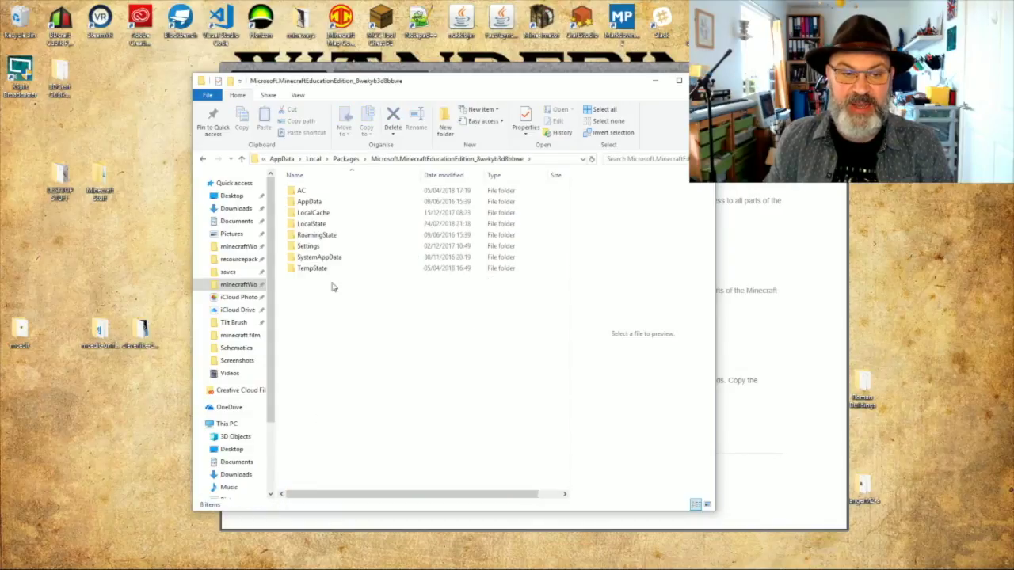
double_click(315, 224)
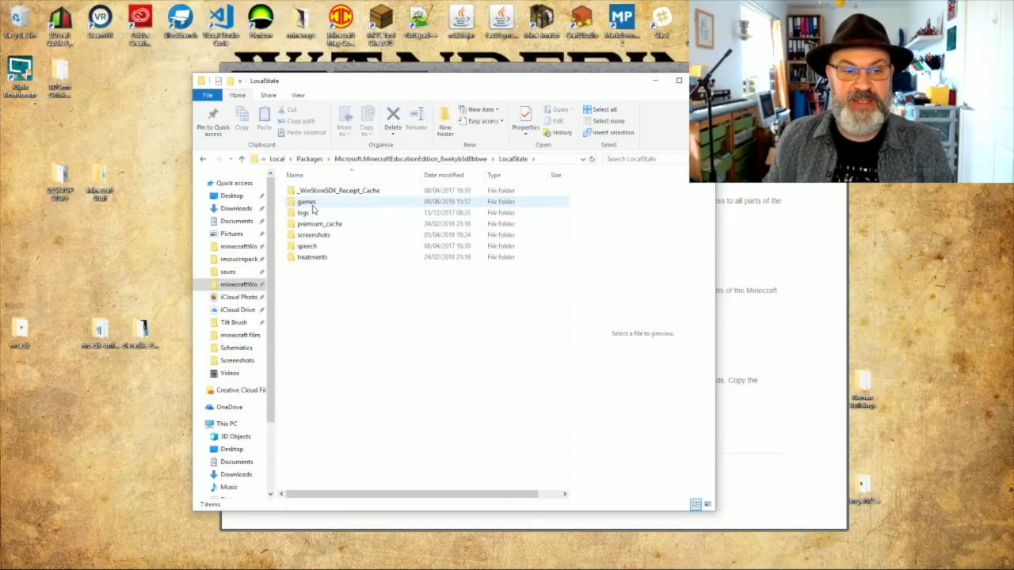
double_click(313, 204)
double_click(313, 194)
double_click(321, 235)
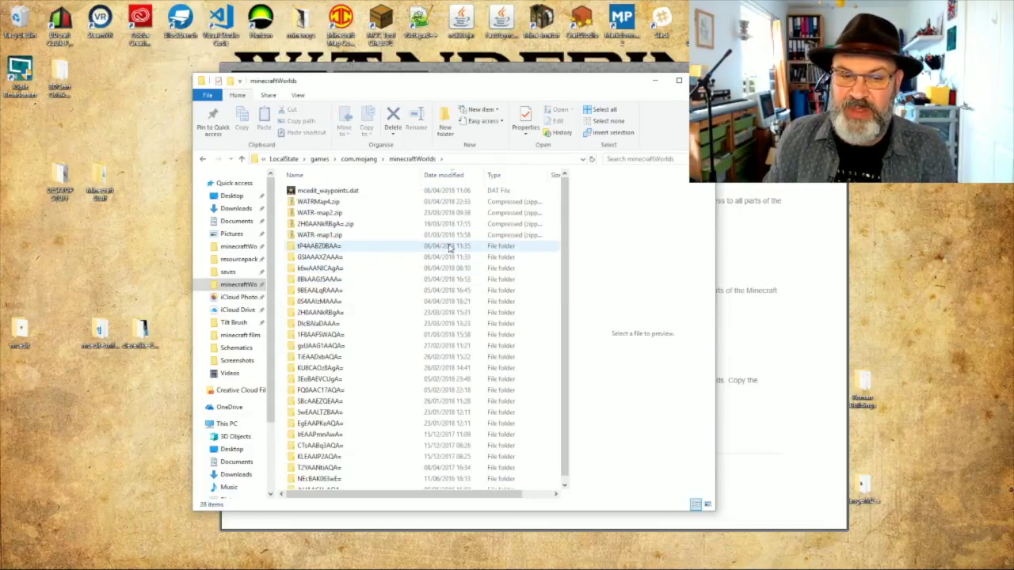
double_click(318, 246)
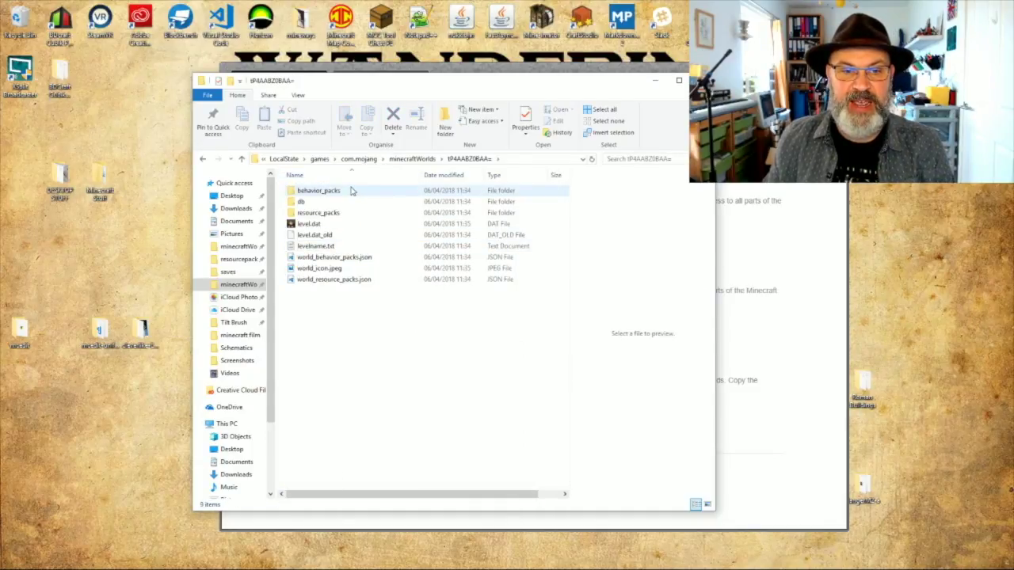
Check the world name in levelname.txt, then move folder tP4AABZ0BAA= onto the desktop.
double_click(309, 247)
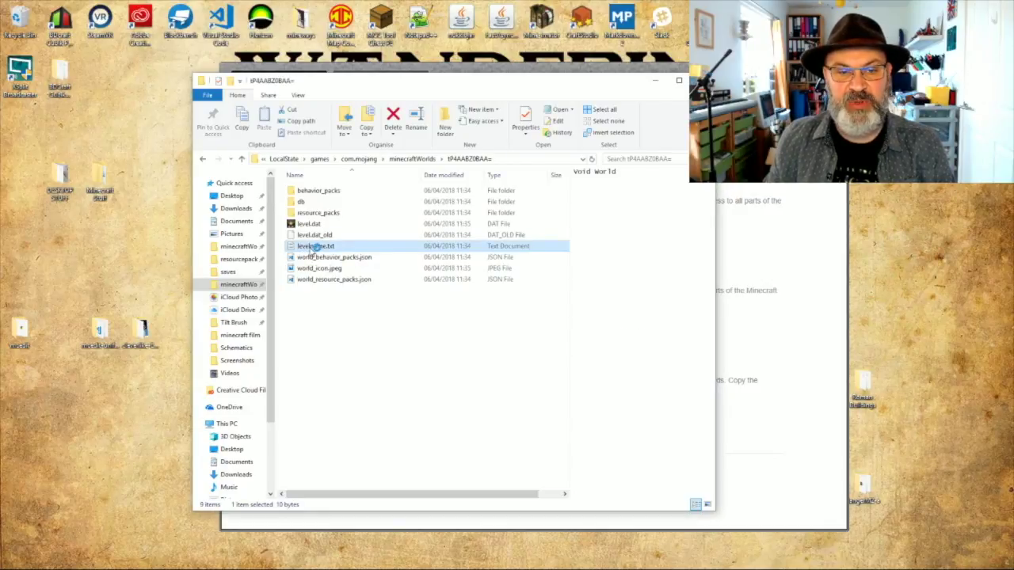
drag(571, 30, 520, 111)
key(alt+F4)
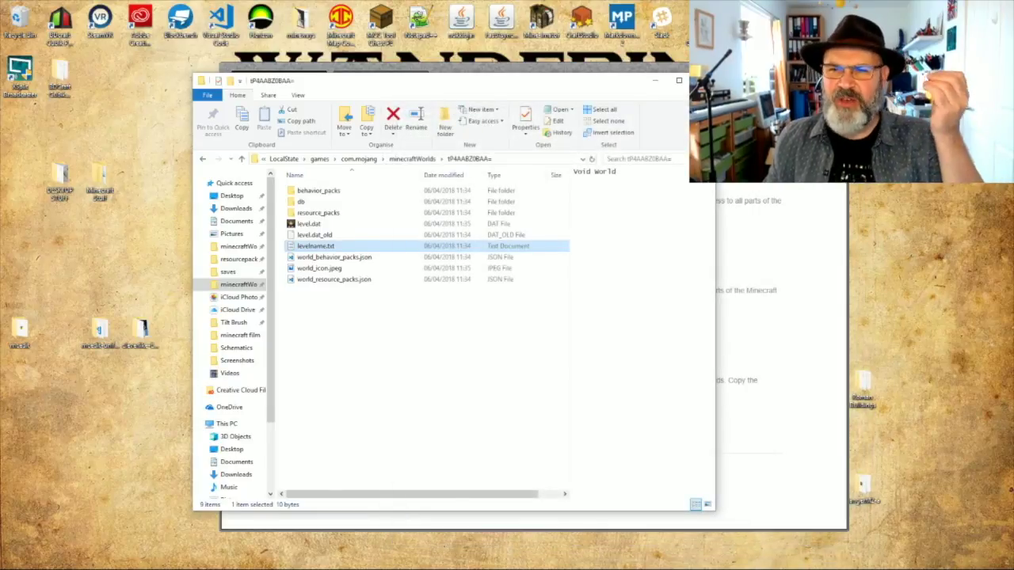
click(202, 159)
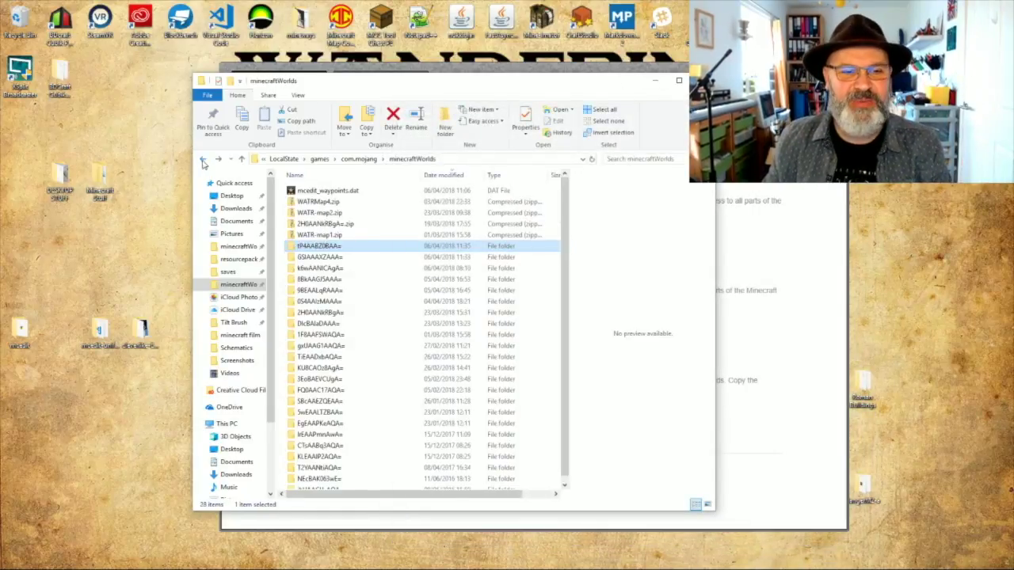
drag(293, 250, 901, 294)
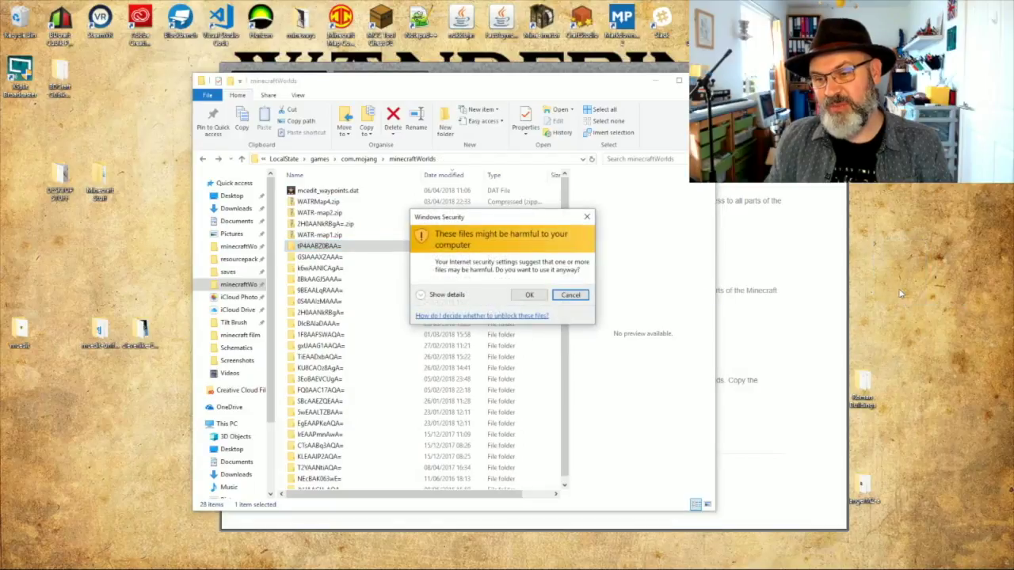
click(527, 294)
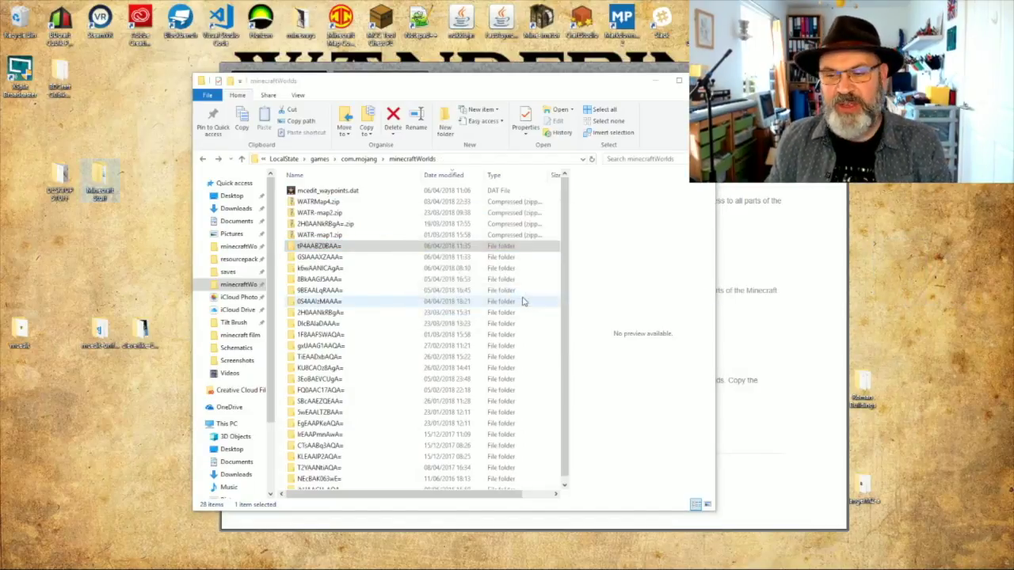
Load the tP4AABZ0BAA= world folder from the Desktop via File > Open.
drag(624, 91, 546, 215)
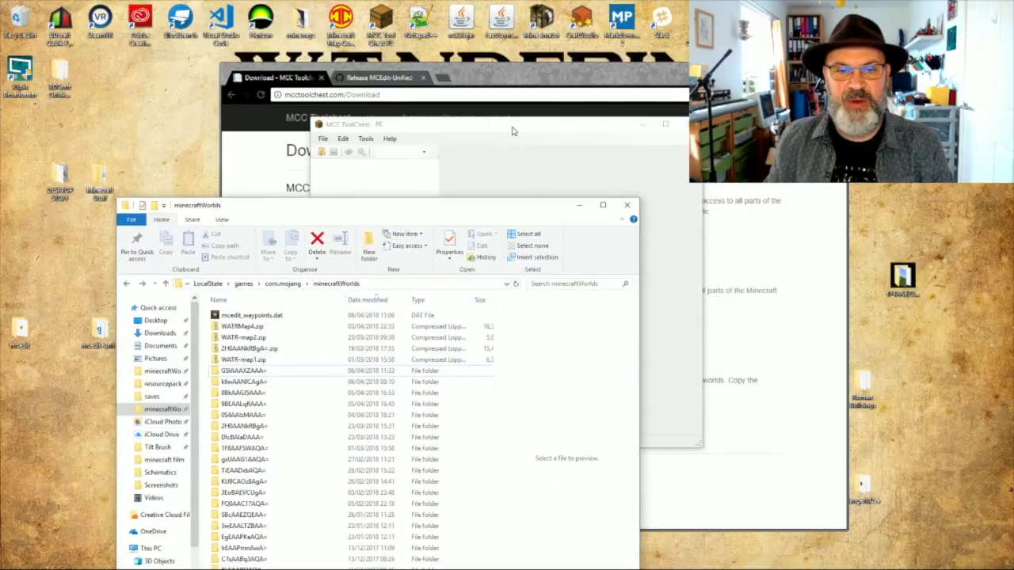
click(324, 139)
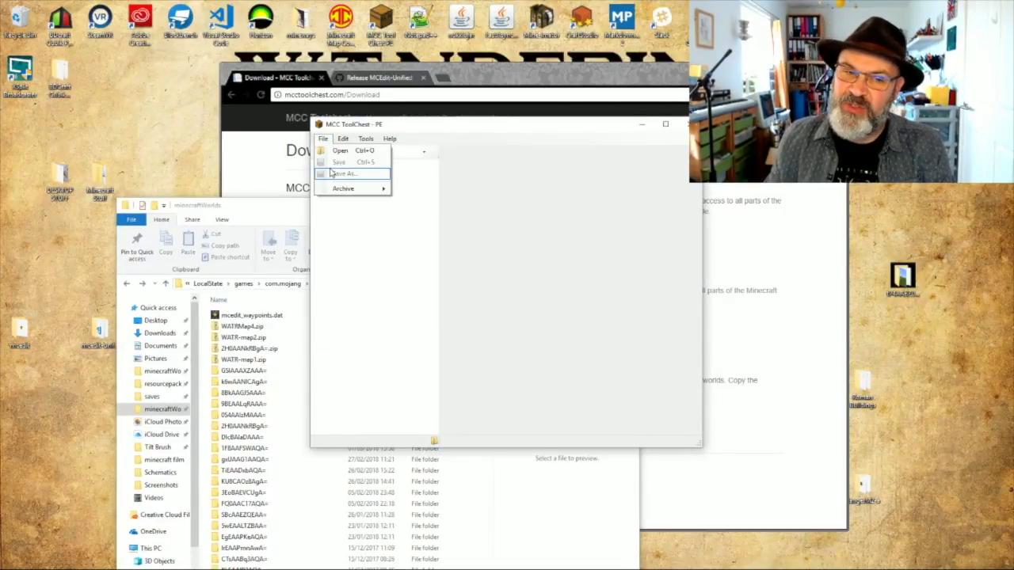
click(337, 150)
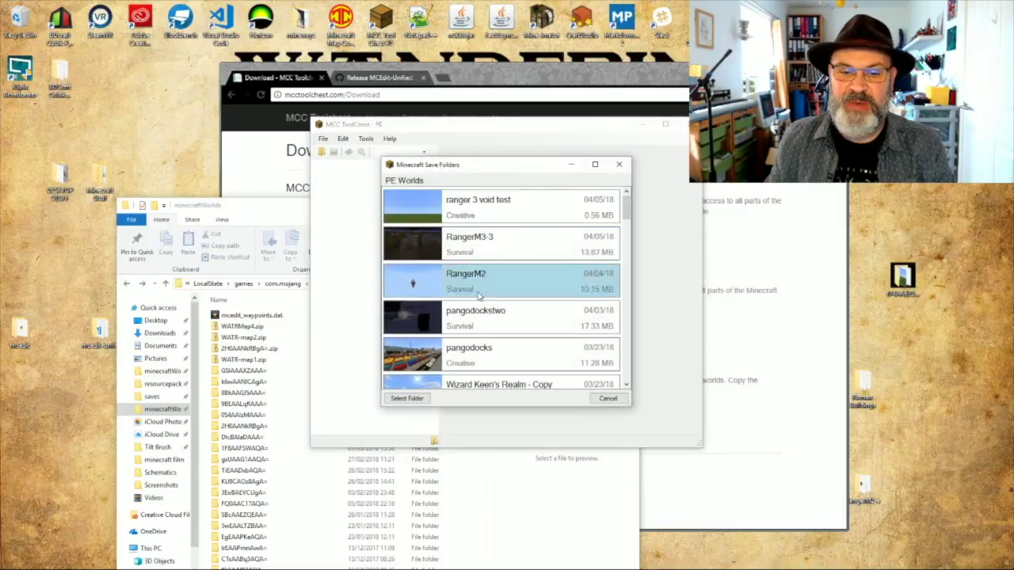
click(405, 401)
double_click(463, 272)
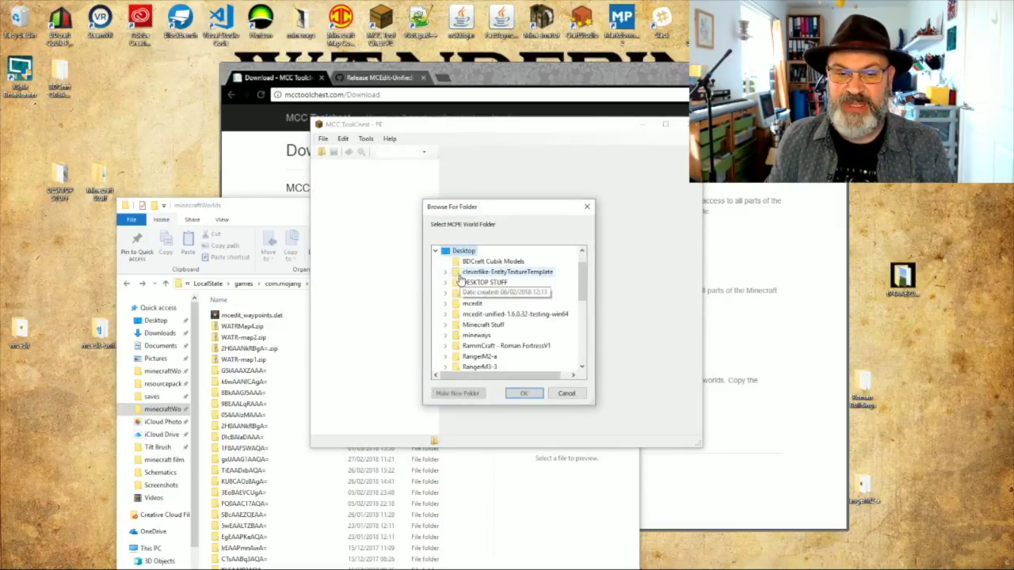
scroll(486, 331, down, 3)
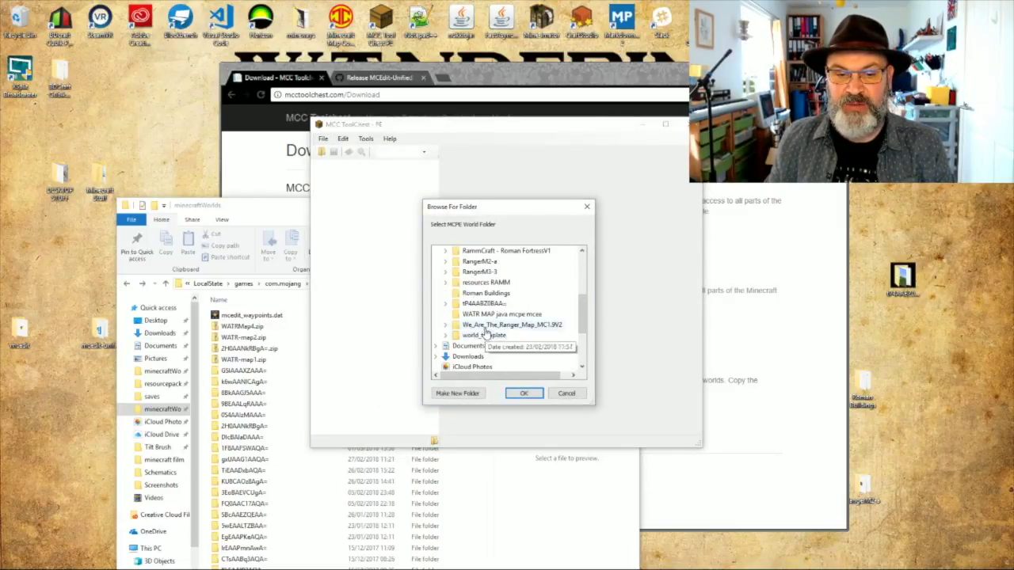
double_click(483, 304)
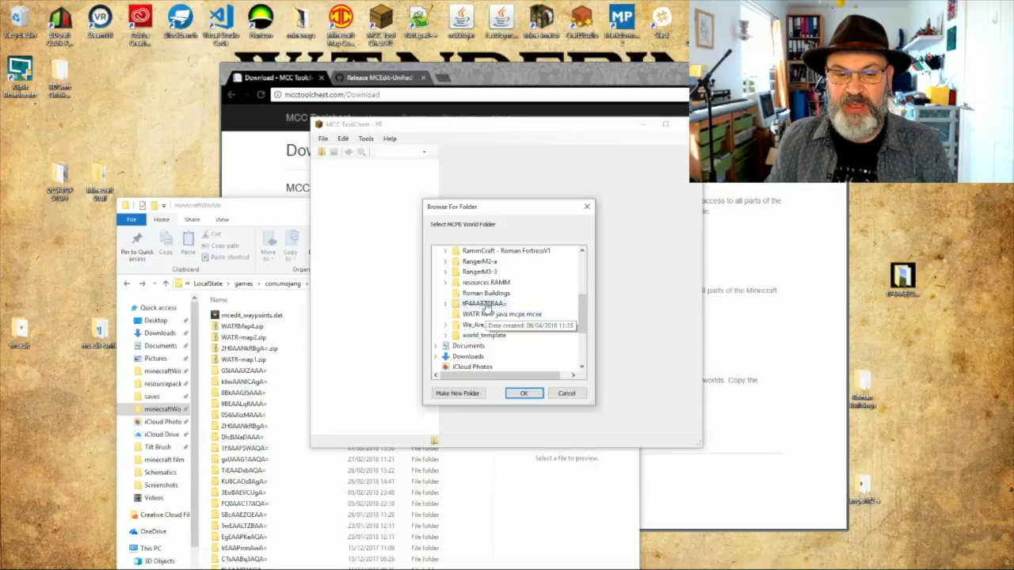
click(522, 393)
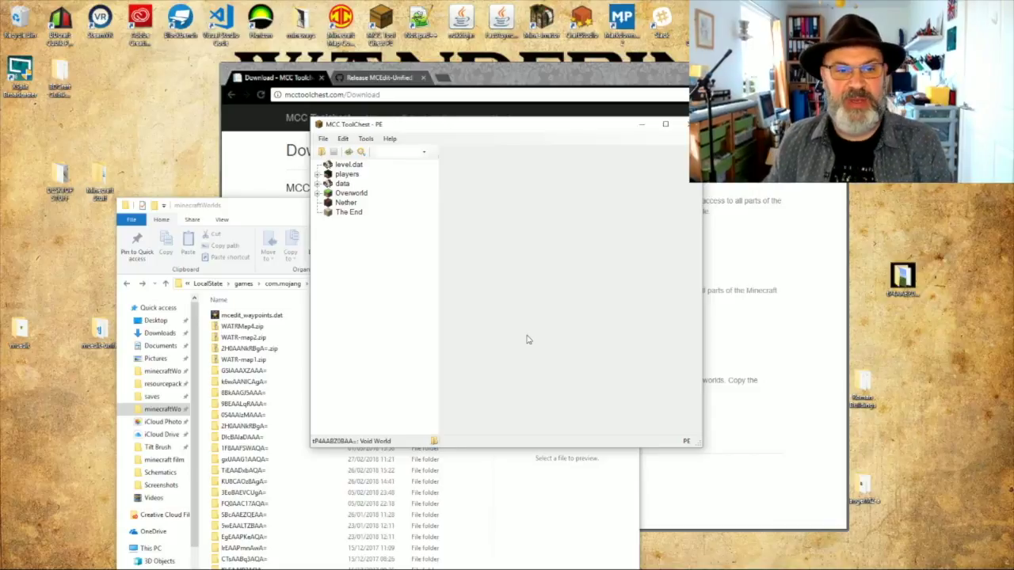
Inspect level.dat, the player's health and hunger data, and the data entry's contents.
click(347, 166)
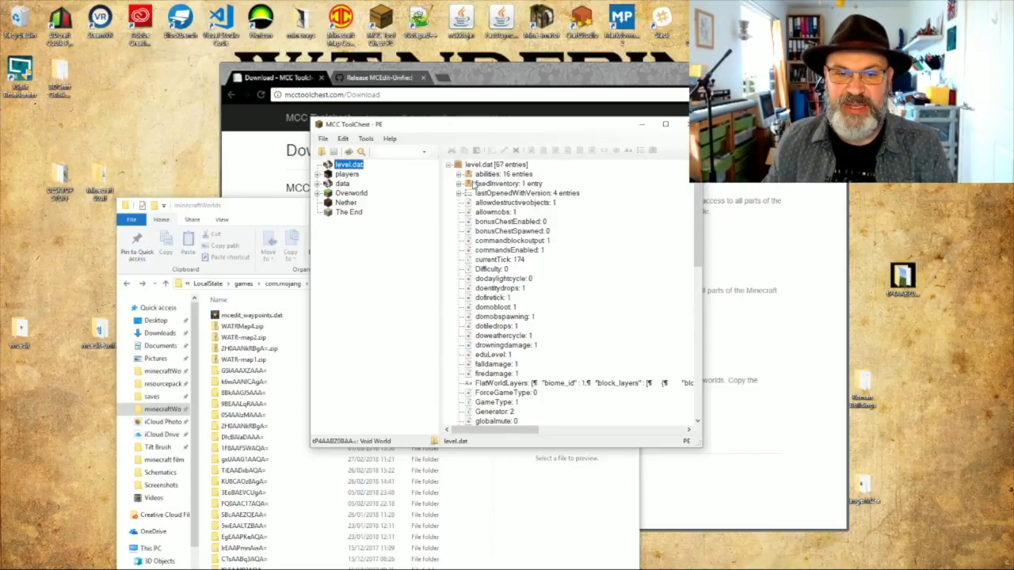
scroll(507, 206, down, 13)
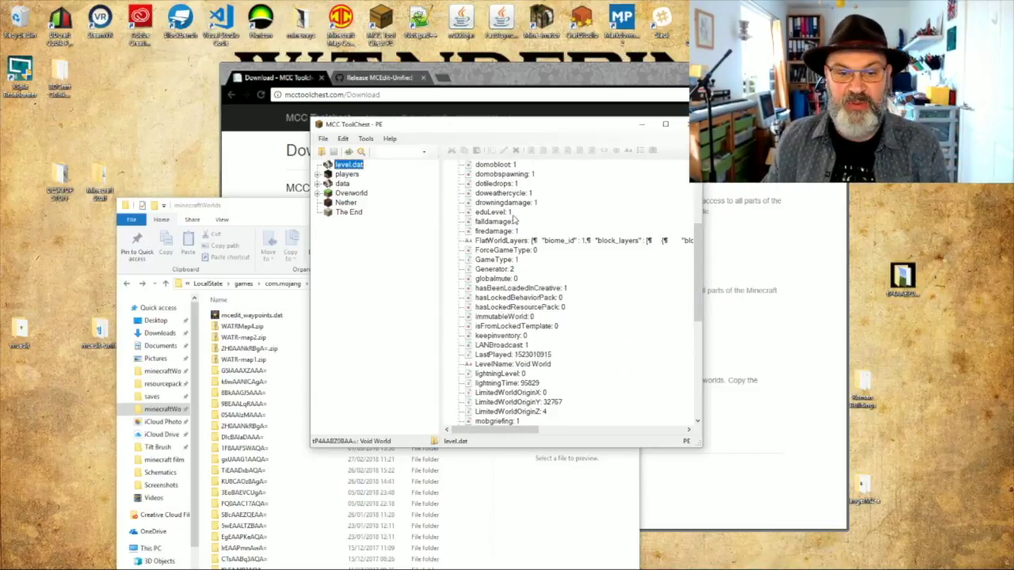
scroll(514, 220, up, 10)
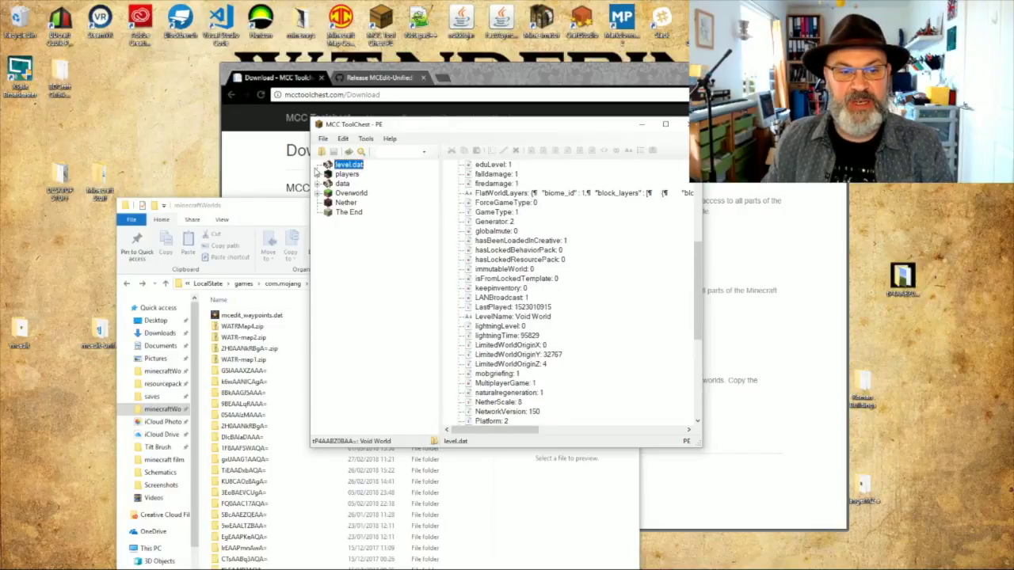
click(348, 175)
click(480, 176)
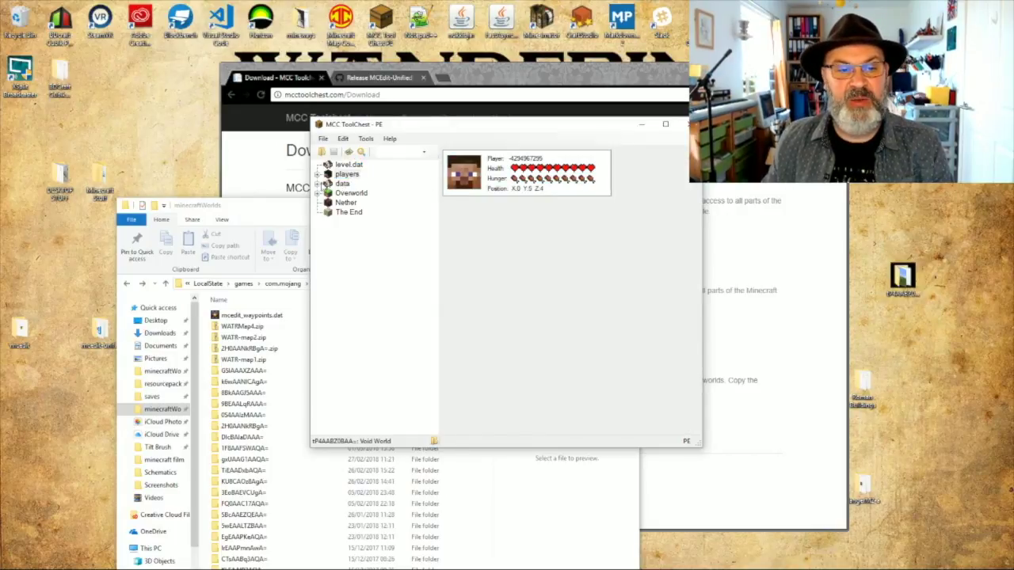
click(342, 184)
click(317, 184)
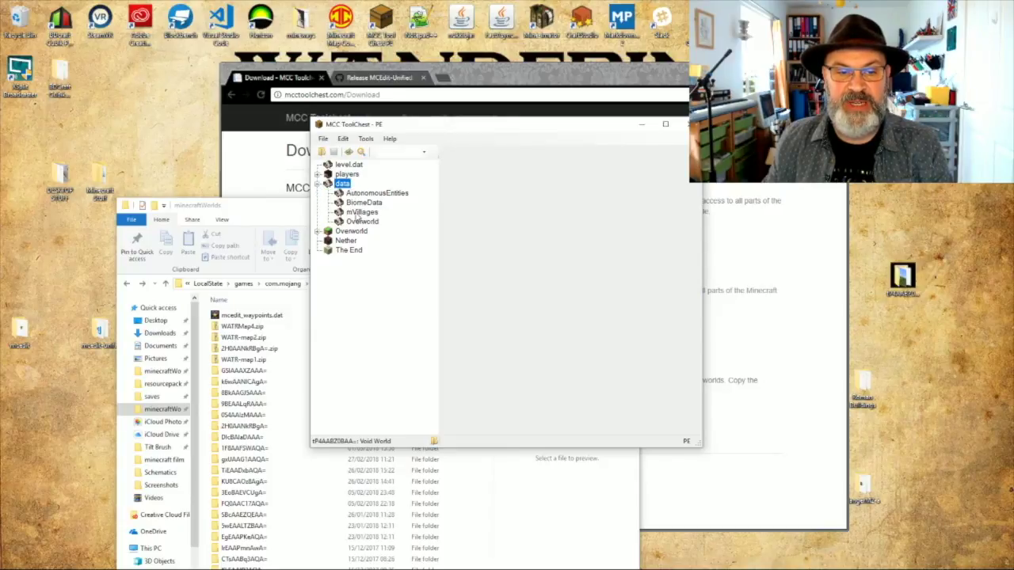
click(318, 184)
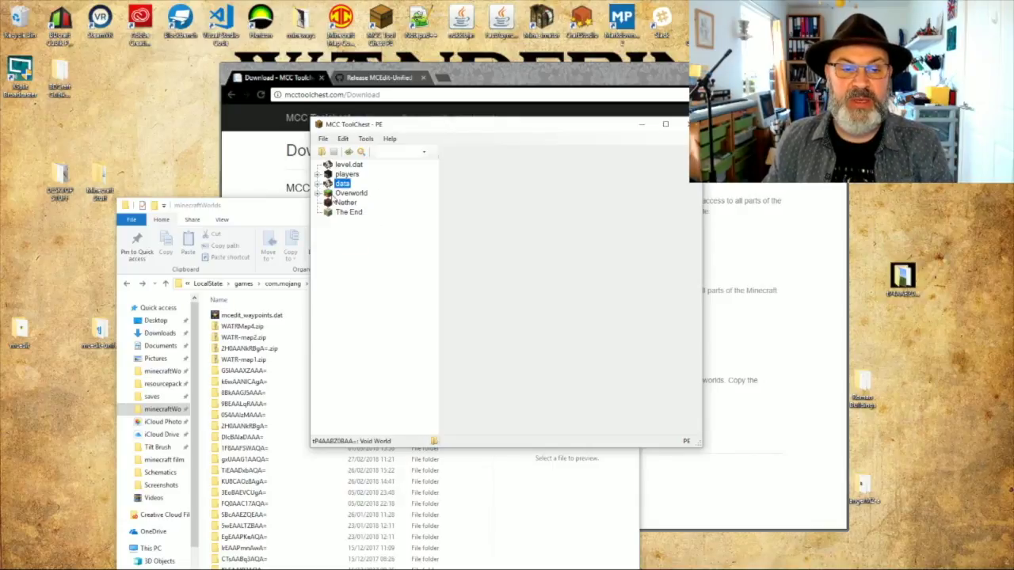
Browse chunk grids of regions r.-1.-1, r.-1.0, r.0.-1, r.0.0, then return to level.dat.
click(317, 194)
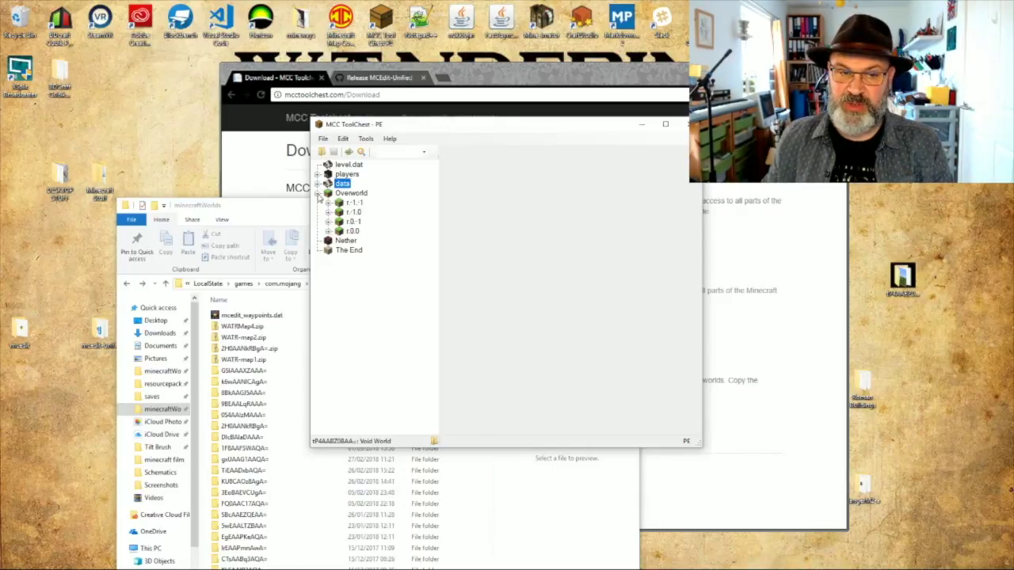
click(353, 203)
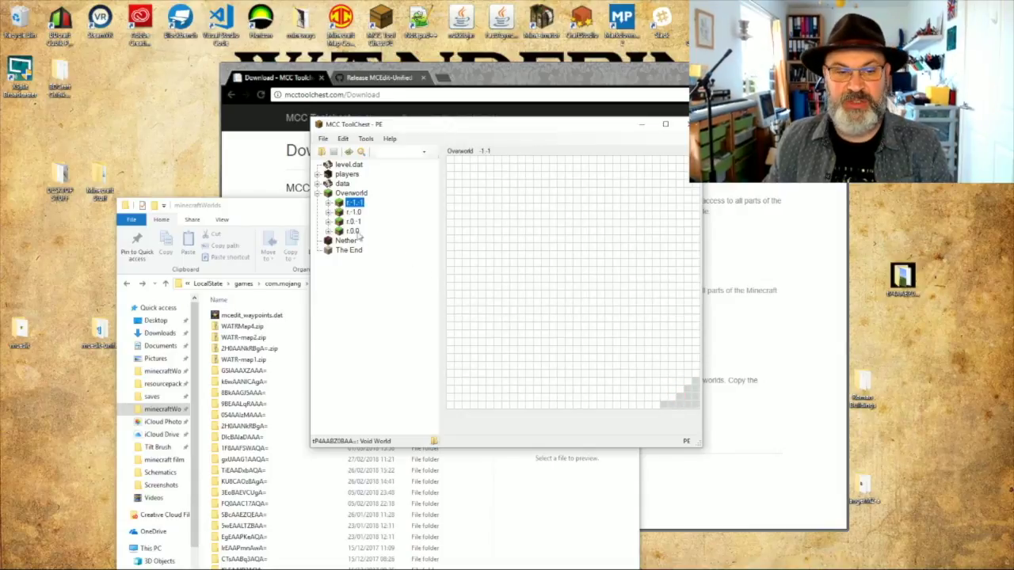
click(349, 212)
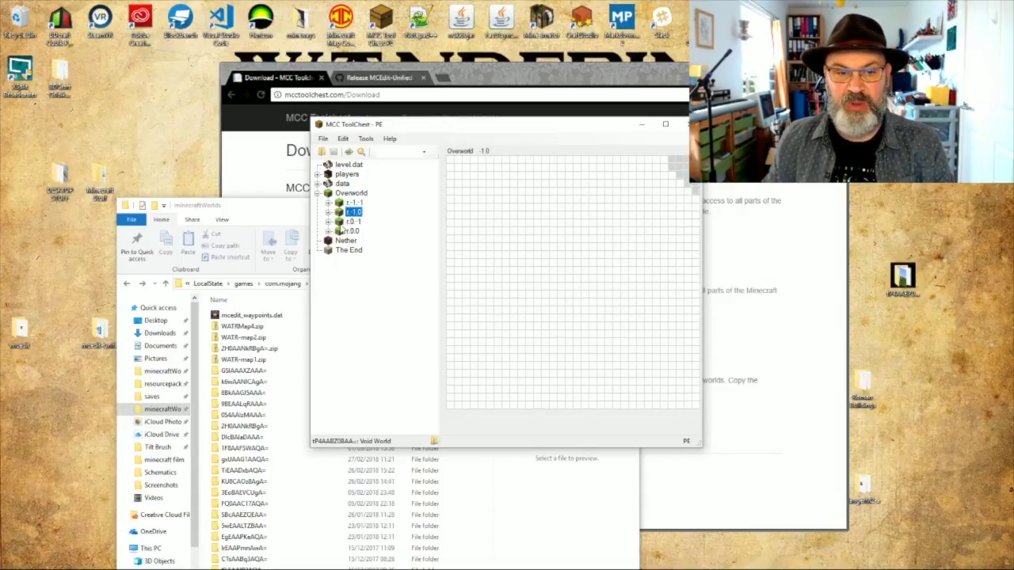
click(347, 223)
click(346, 231)
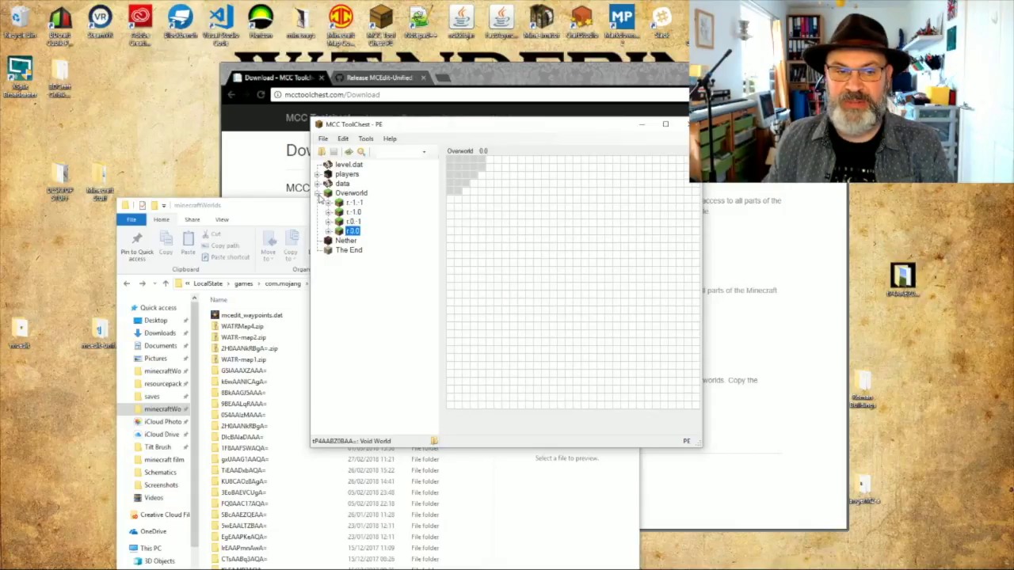
click(320, 194)
click(349, 165)
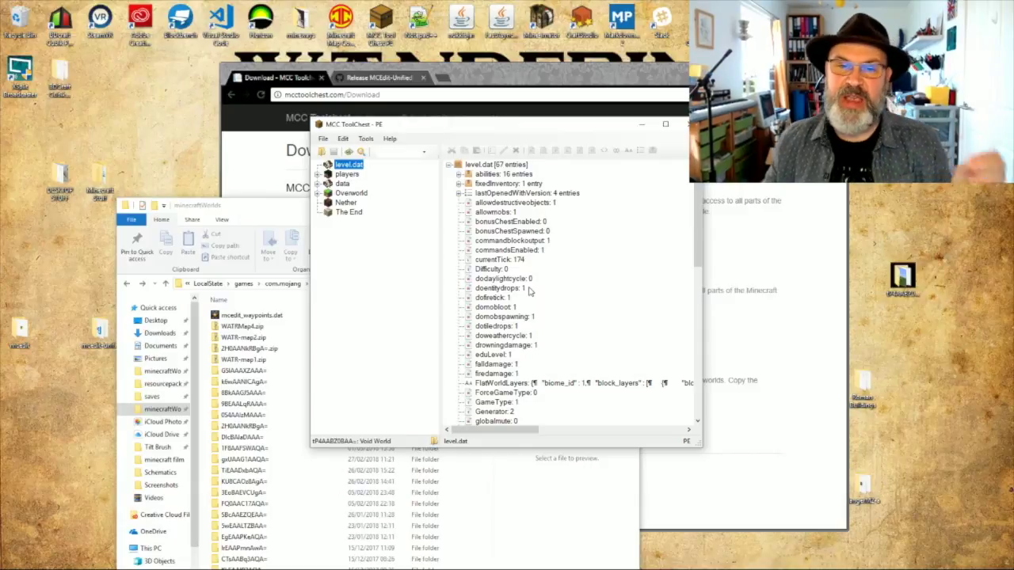
Open level.dat's FlatWorldLayers value in the Edit String dialog.
scroll(530, 291, down, 2)
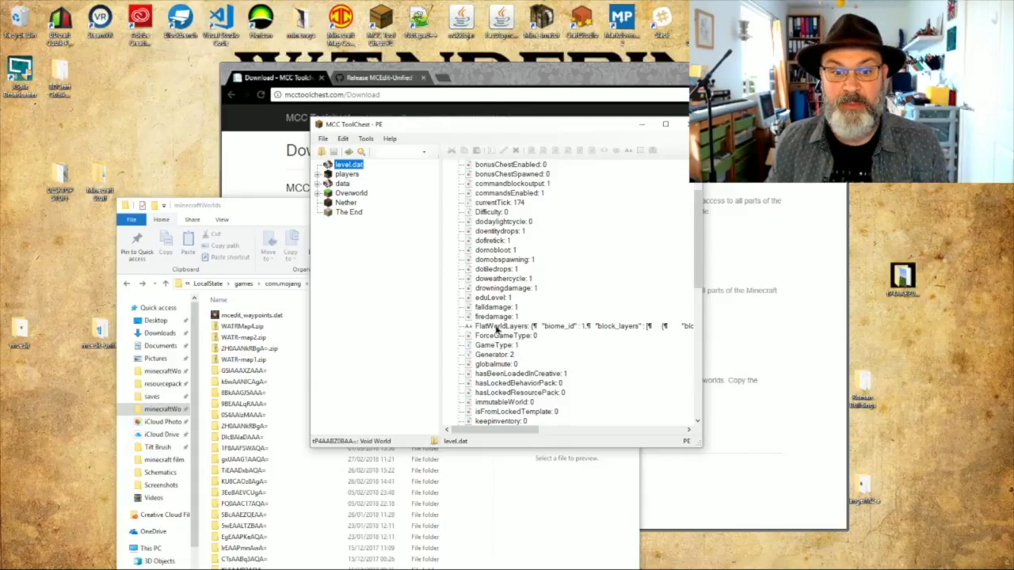
double_click(495, 328)
click(495, 295)
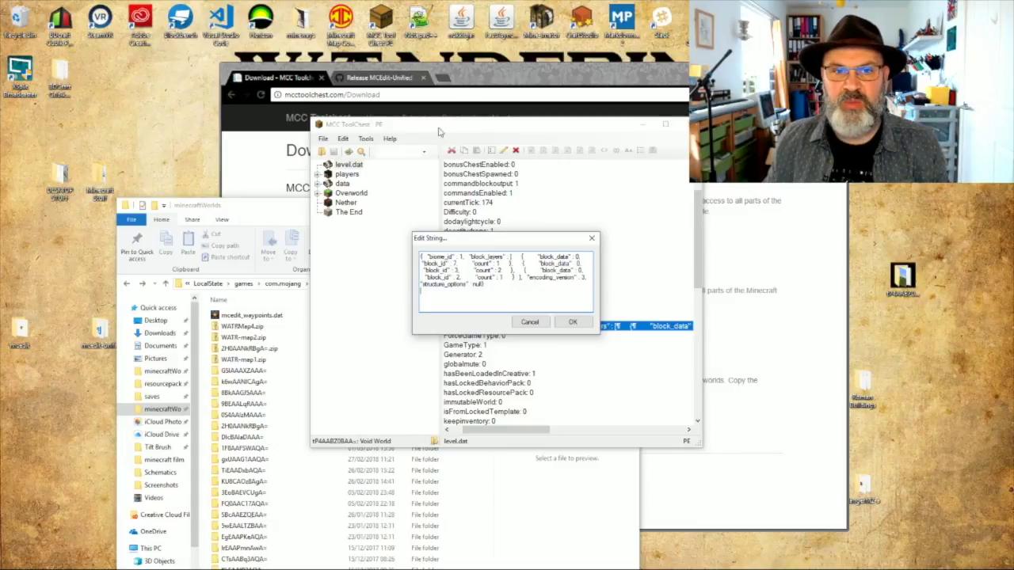
Search the web for 'minecraft biome ids' and open the Minecraft Wiki Biome page.
click(465, 84)
click(444, 78)
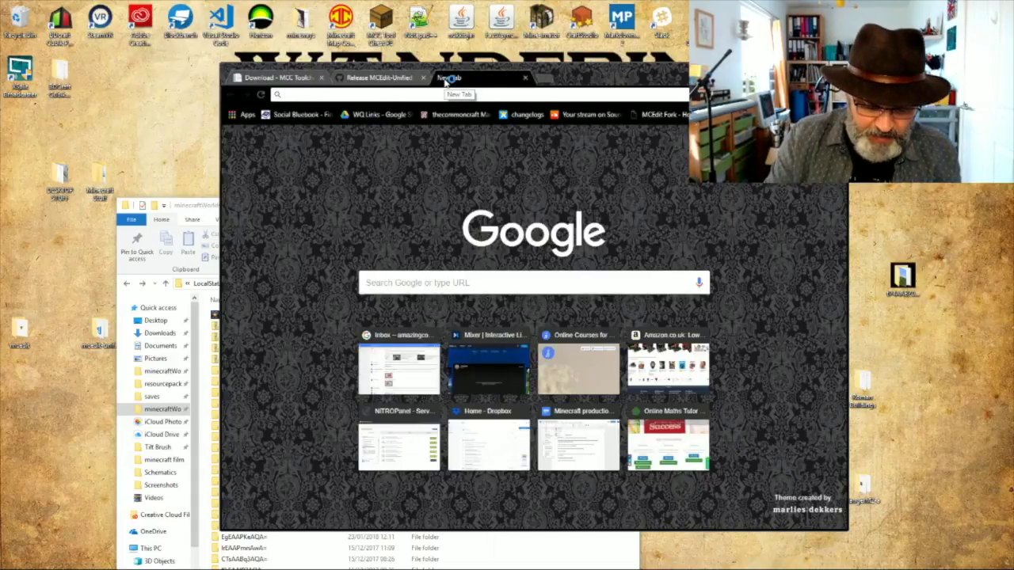
text(minecraft biome ids)
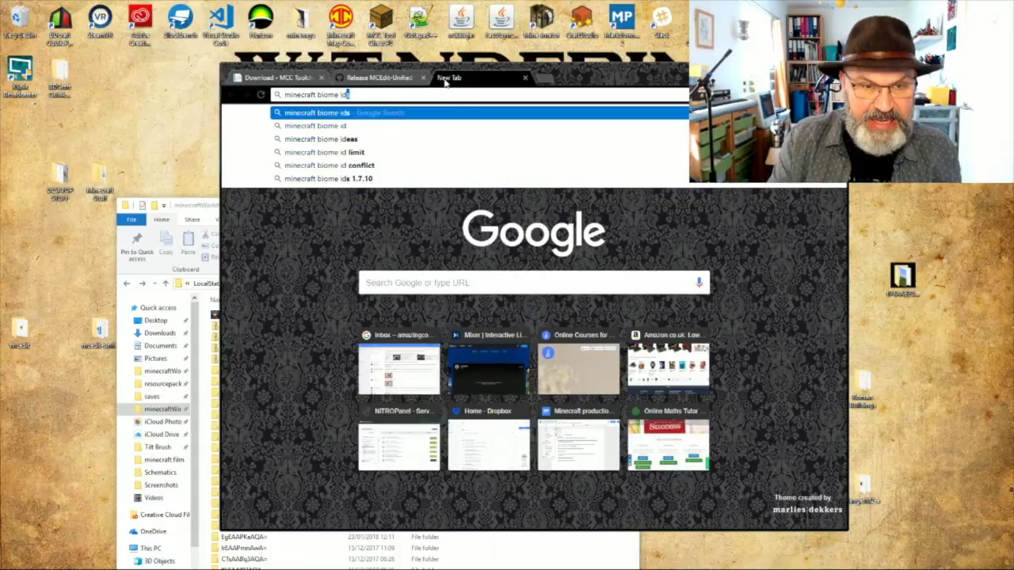
key(Return)
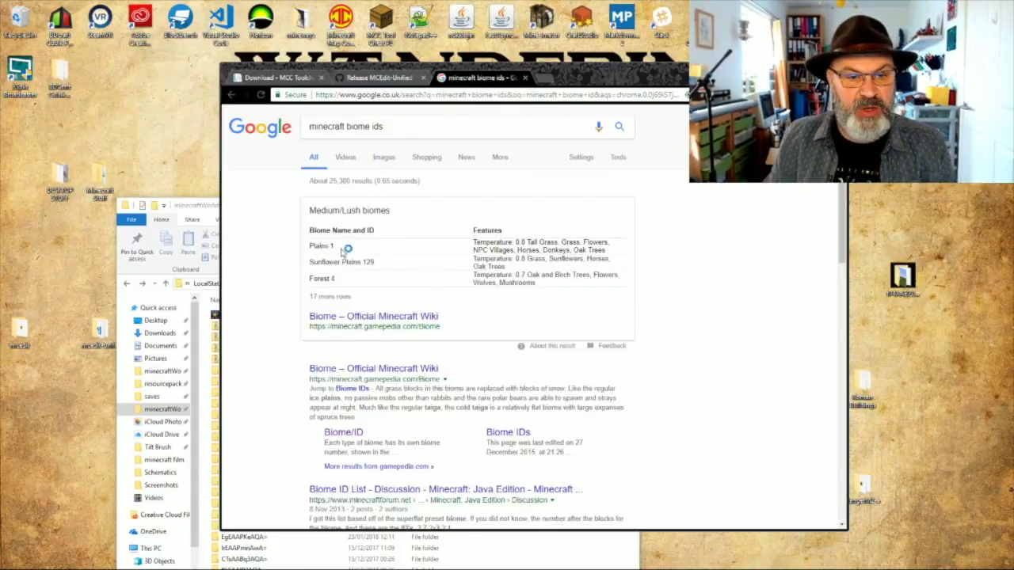
click(366, 377)
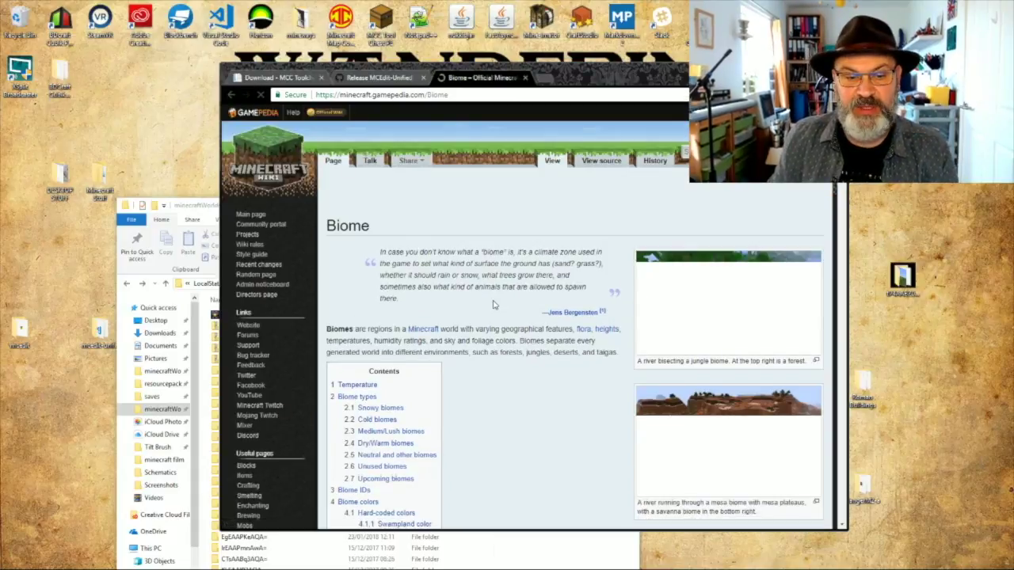
Scroll past the Snowy and Cold biome tables to the Medium/Lush biomes table.
scroll(507, 303, down, 5)
scroll(493, 304, down, 5)
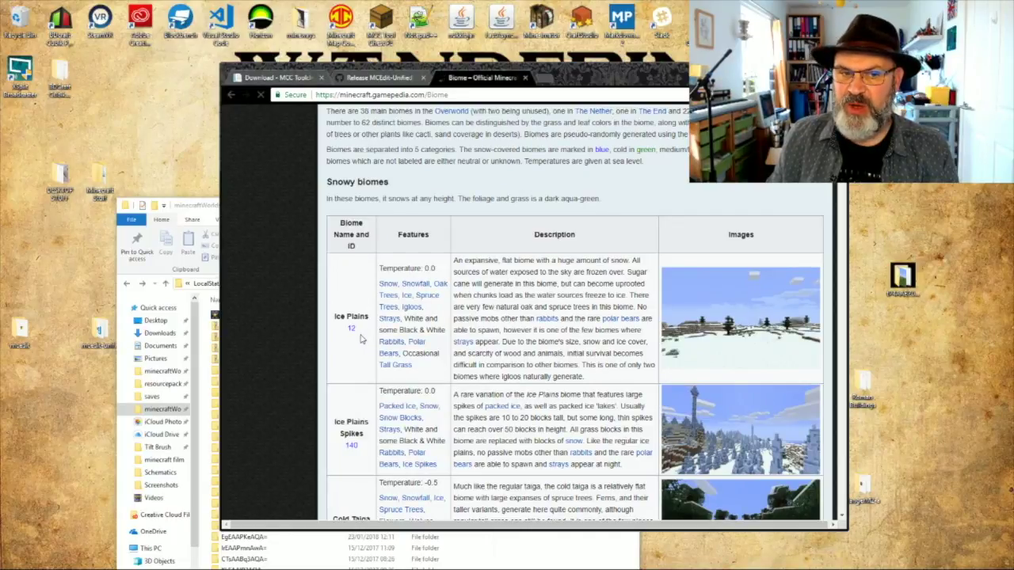
scroll(361, 339, down, 2)
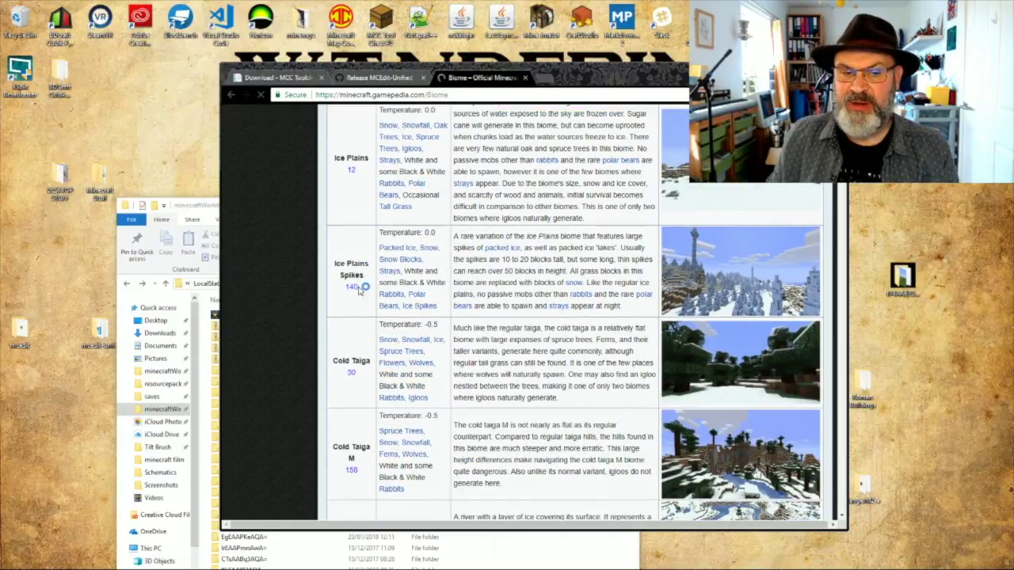
scroll(361, 299, down, 10)
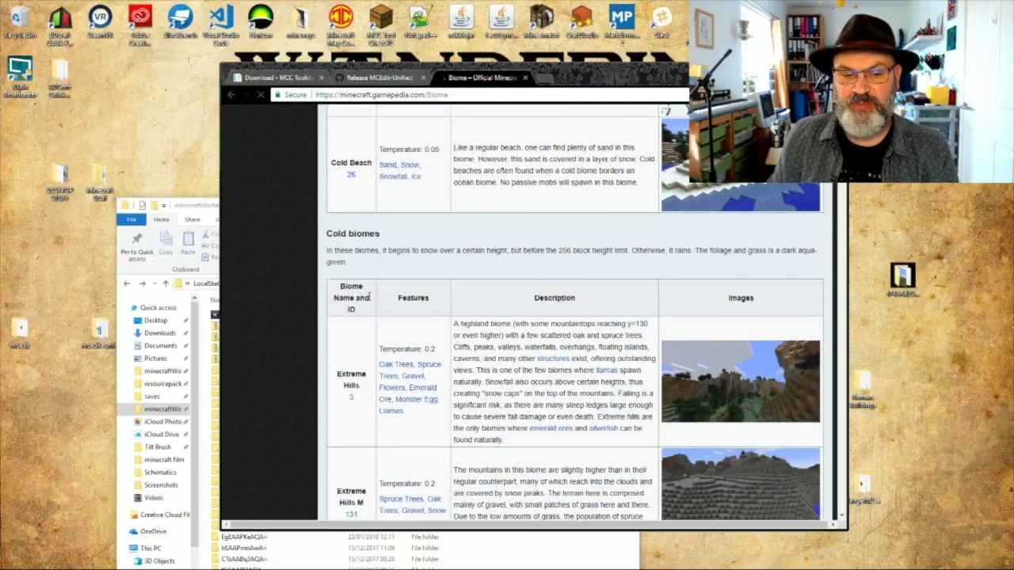
scroll(361, 291, down, 10)
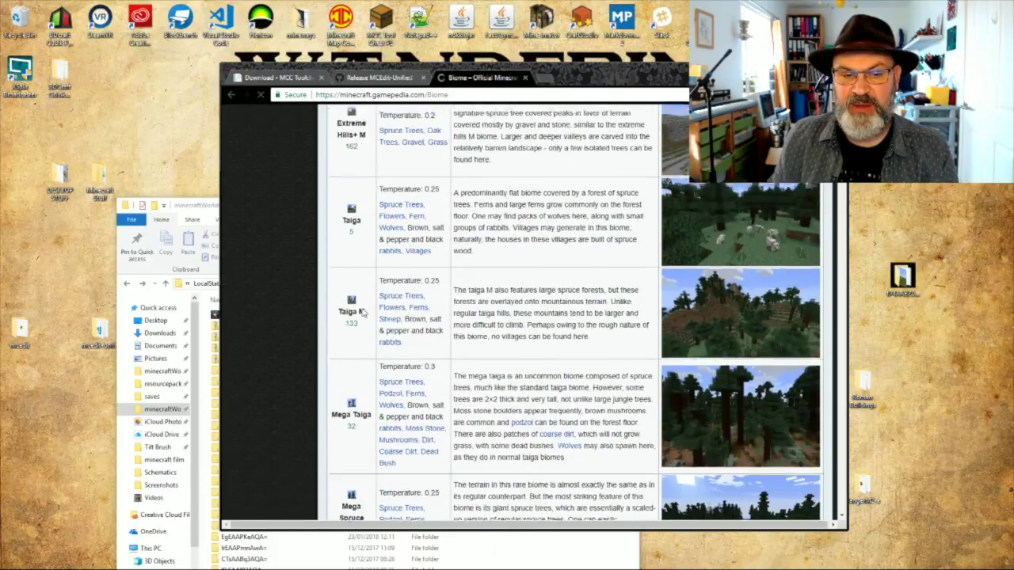
scroll(368, 341, down, 3)
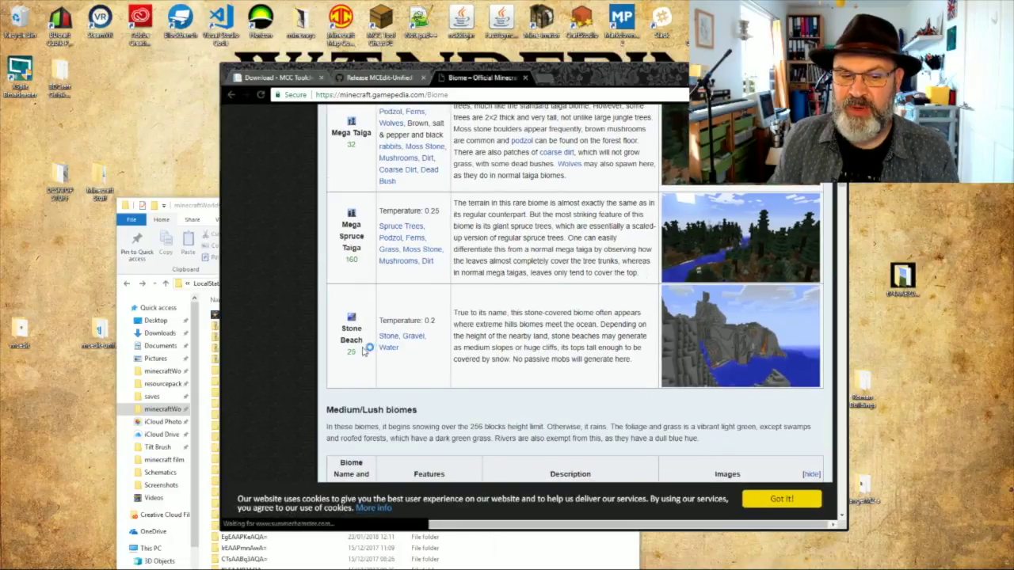
scroll(375, 354, down, 1)
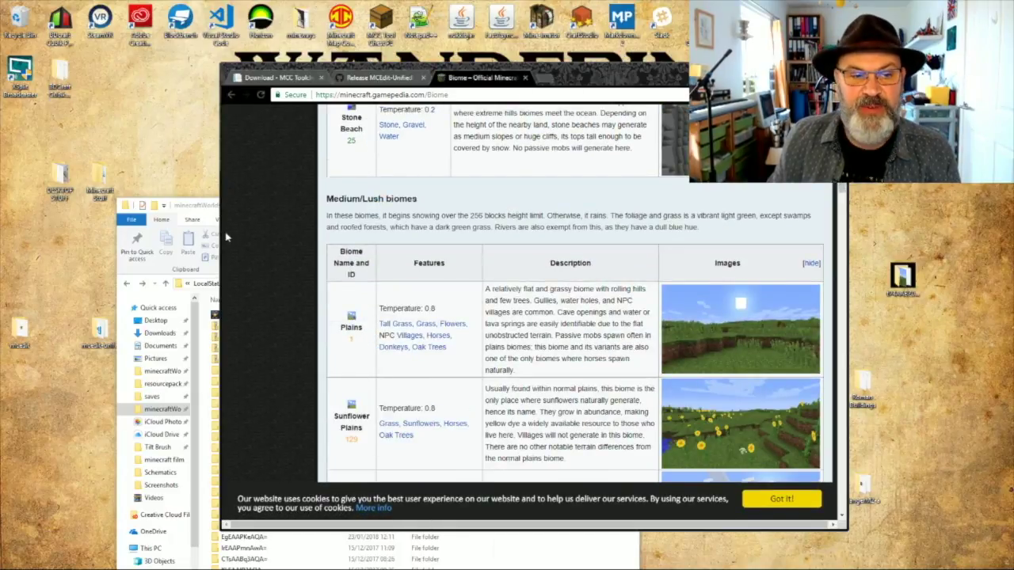
mouse_move(737, 562)
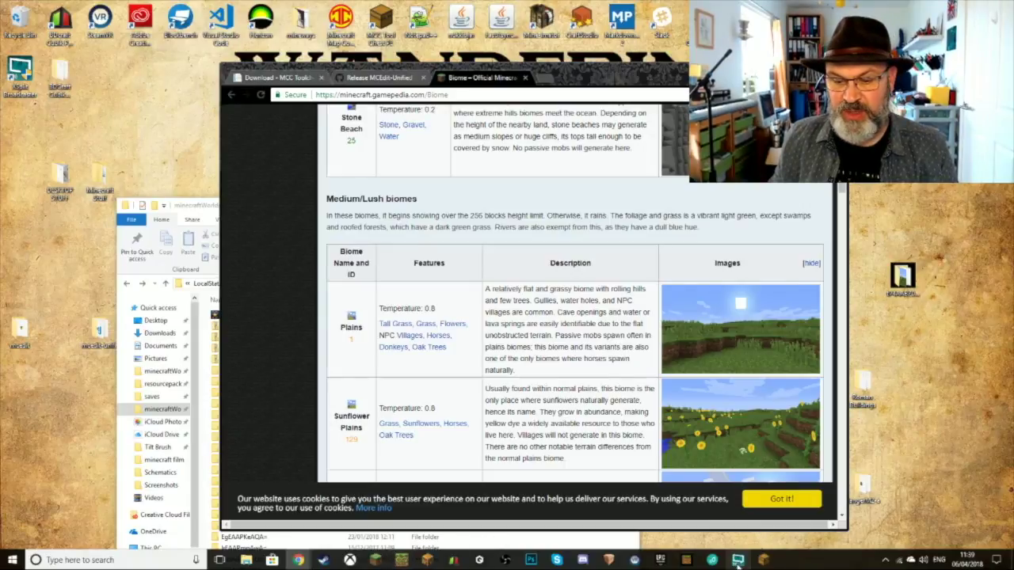
Edit the FlatWorldLayers JSON so the block_id 7 and 2 layers become 0, and confirm.
click(738, 560)
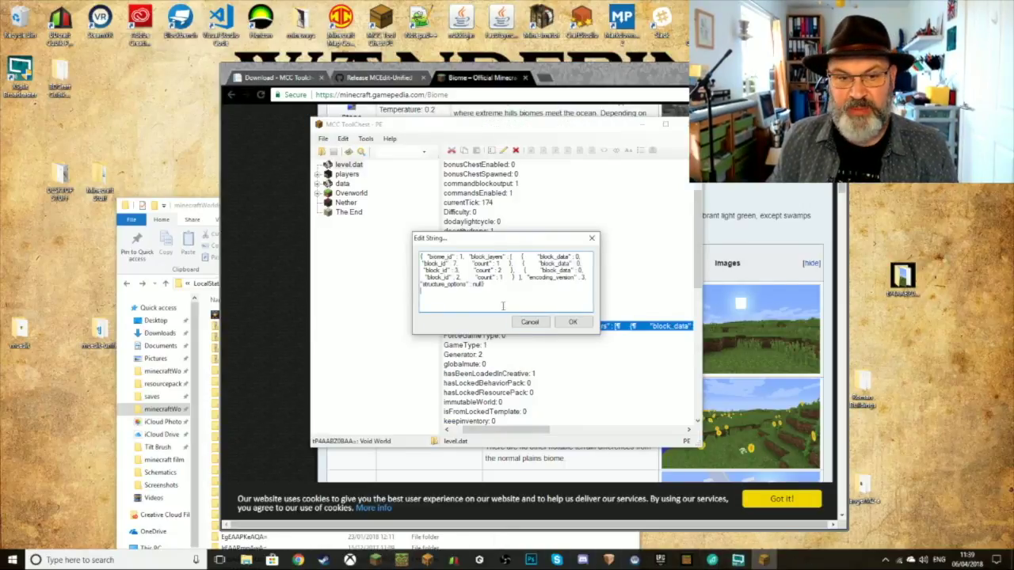
click(461, 257)
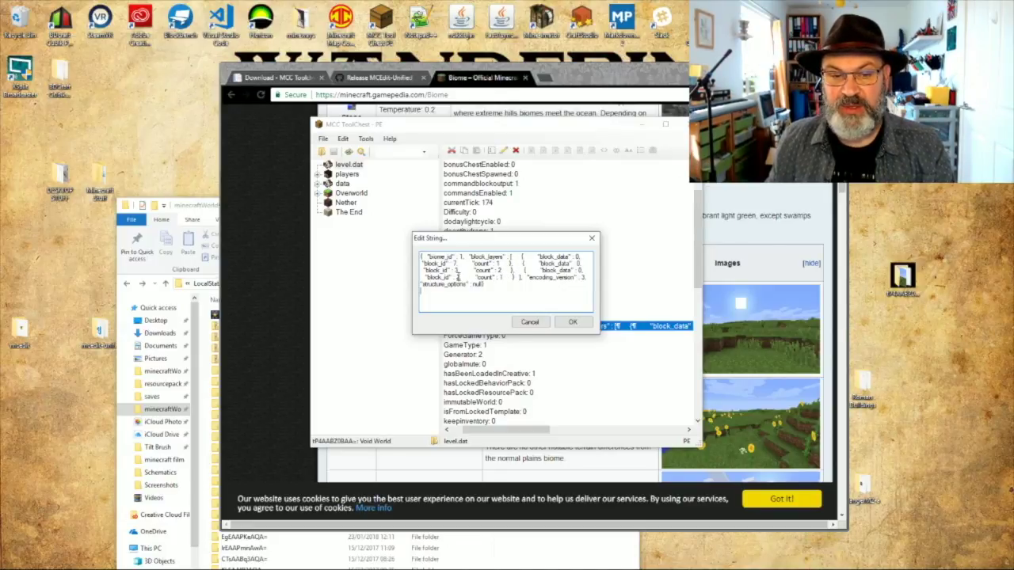
key(BackSpace)
text(01)
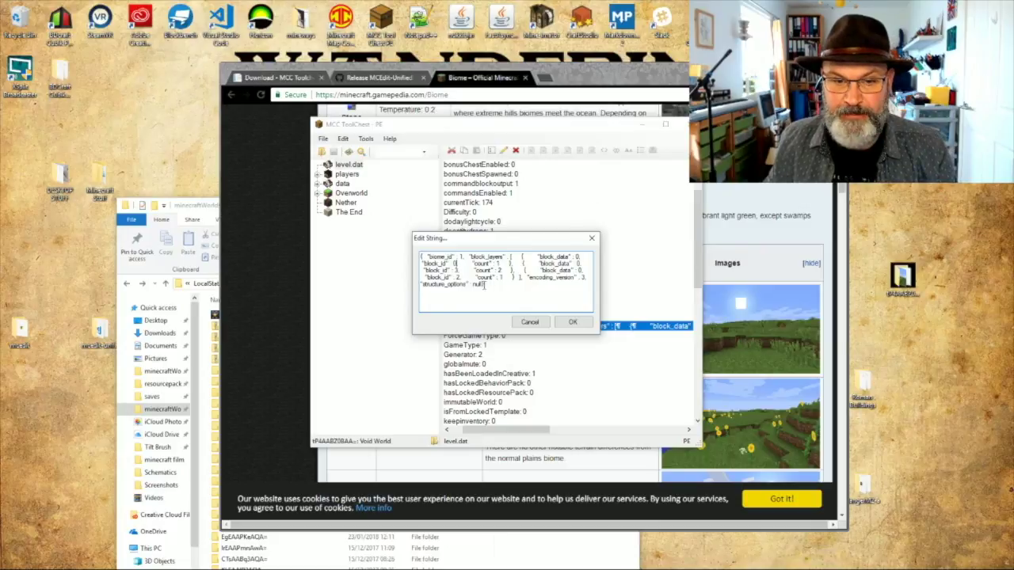
key(BackSpace)
text(1)
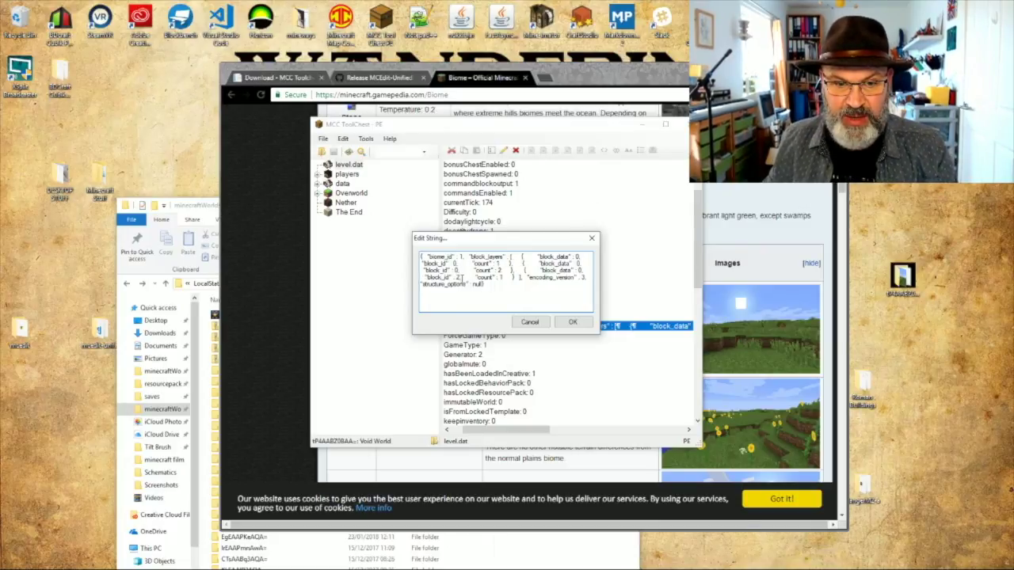
key(BackSpace)
text(0)
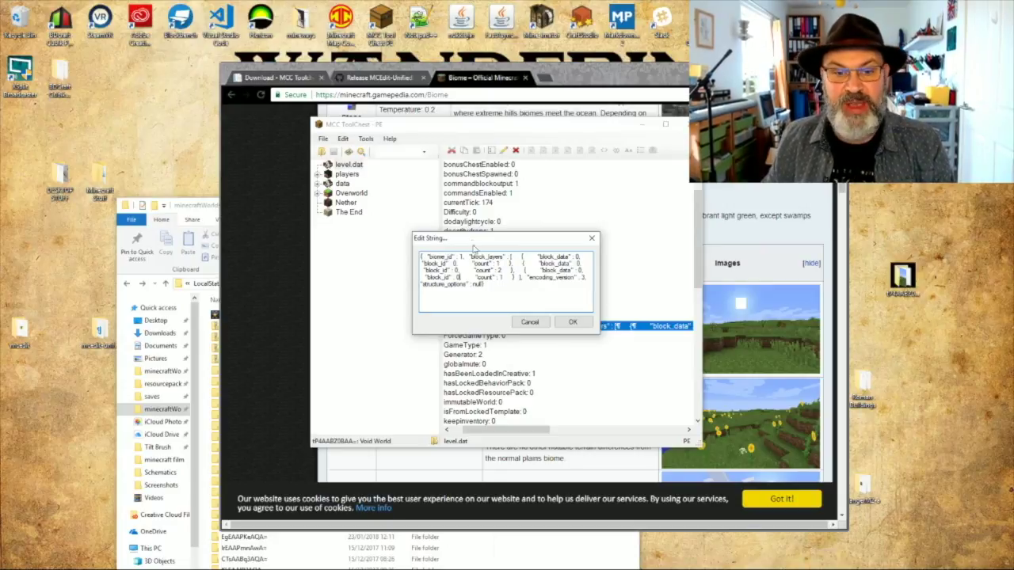
click(573, 325)
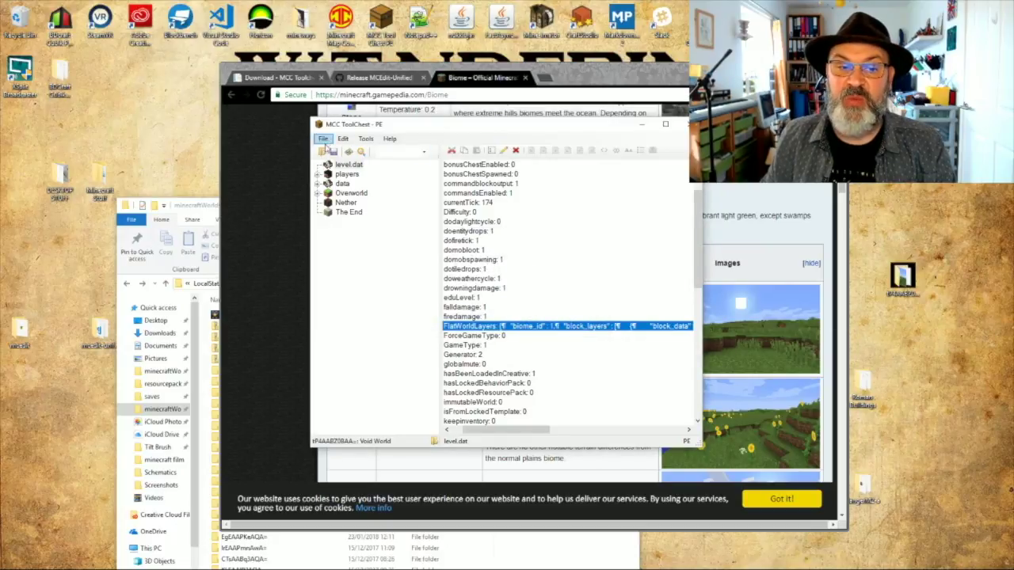
Expand Overworld and review the chunk grids of its four regions.
click(318, 194)
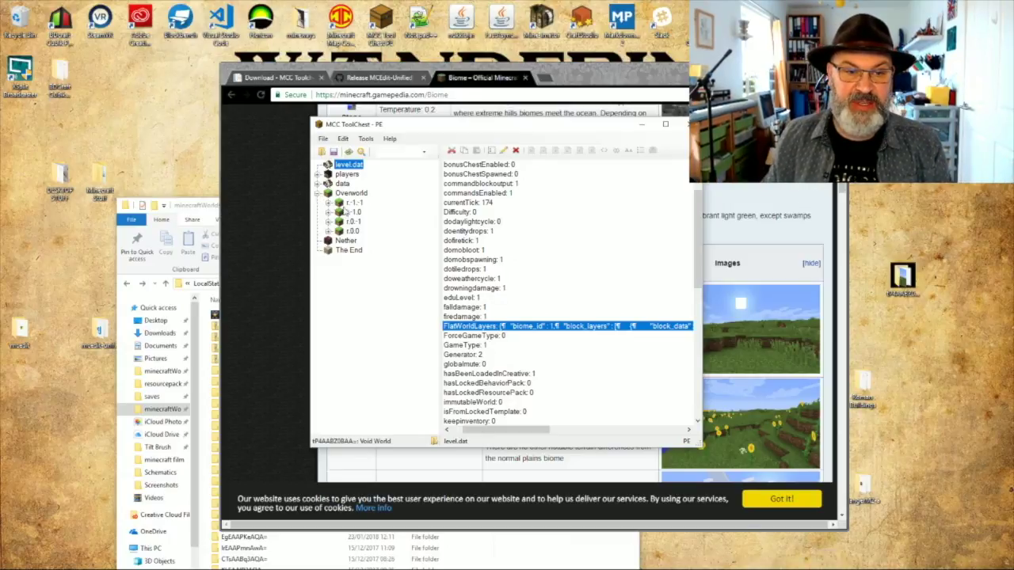
click(346, 204)
click(345, 212)
click(343, 221)
click(341, 231)
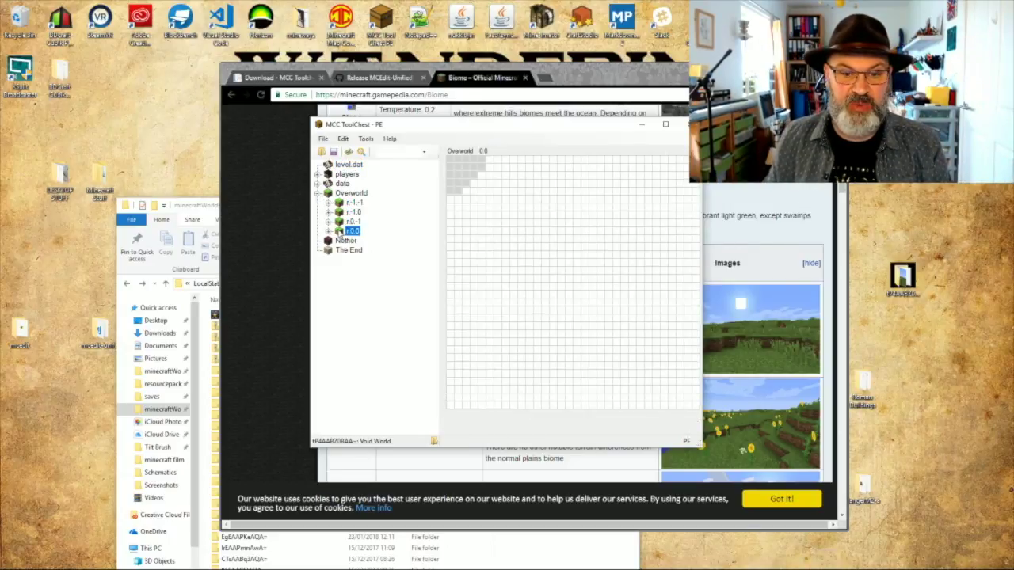
click(344, 212)
click(346, 205)
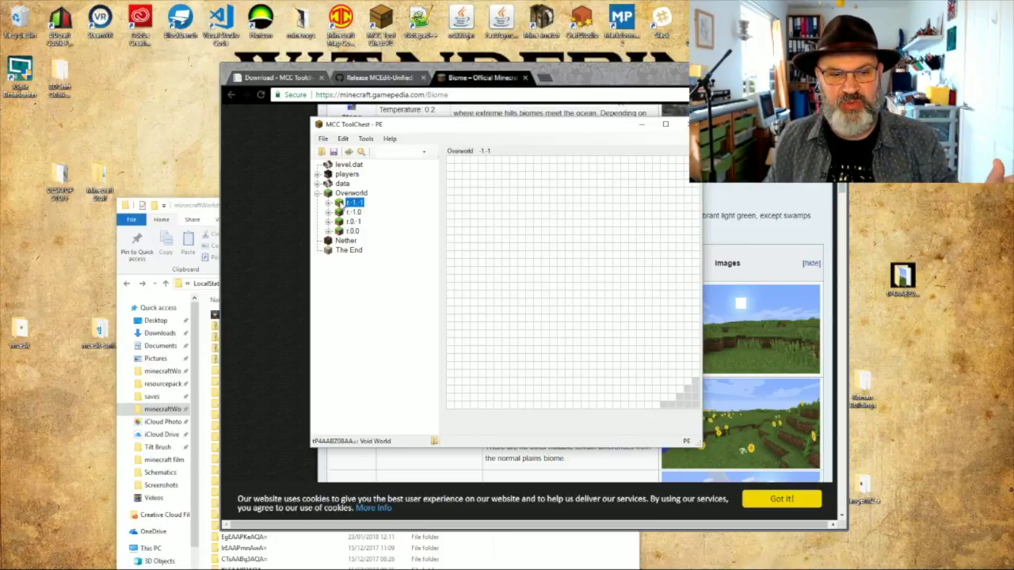
Delete all chunks in regions r.-1.-1, r.-1.0, r.0.-1 and r.0.0.
right_click(349, 205)
click(357, 209)
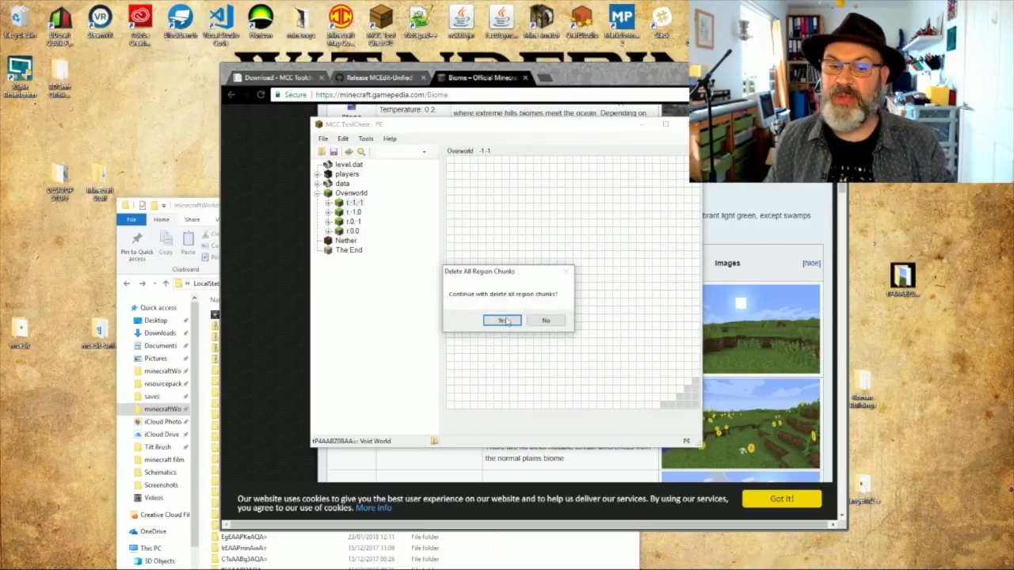
click(502, 320)
right_click(359, 208)
click(366, 211)
click(501, 320)
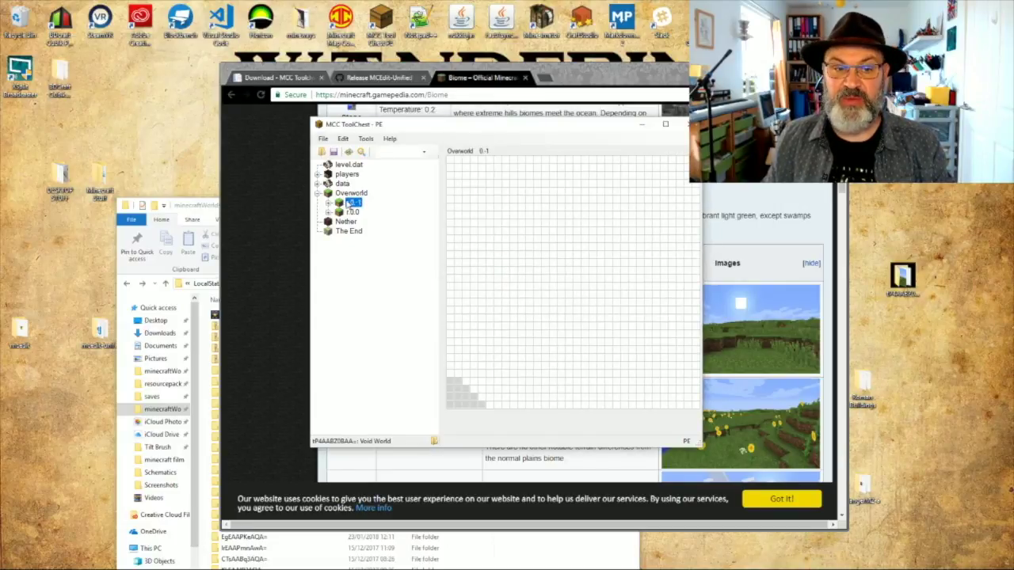
right_click(348, 204)
click(358, 209)
click(501, 320)
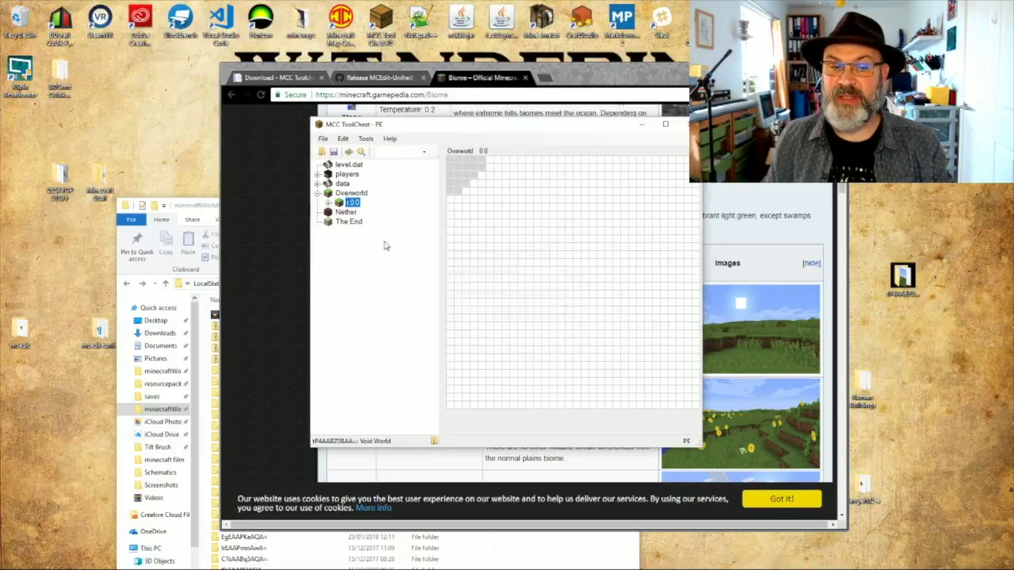
right_click(354, 209)
click(382, 216)
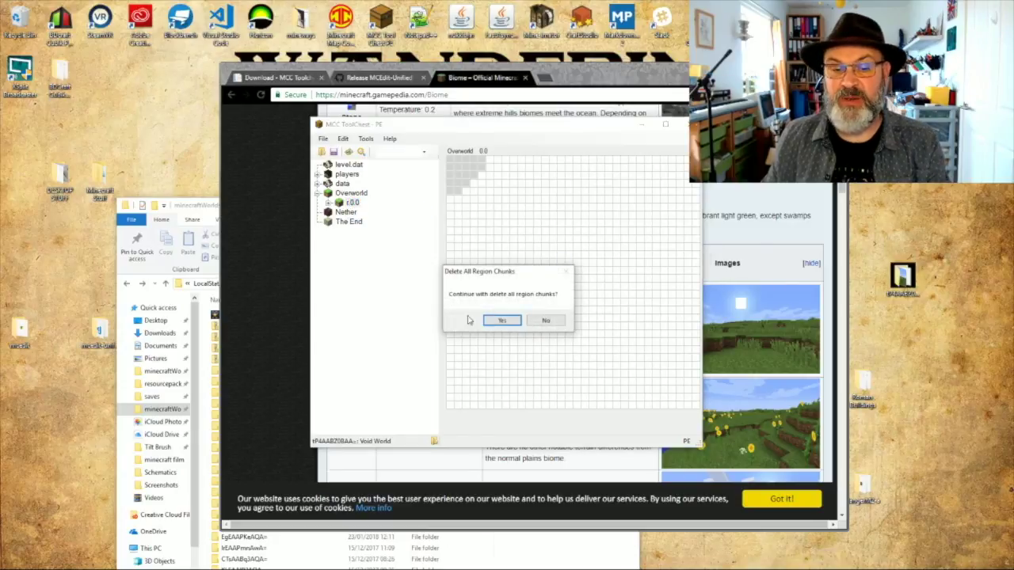
click(493, 322)
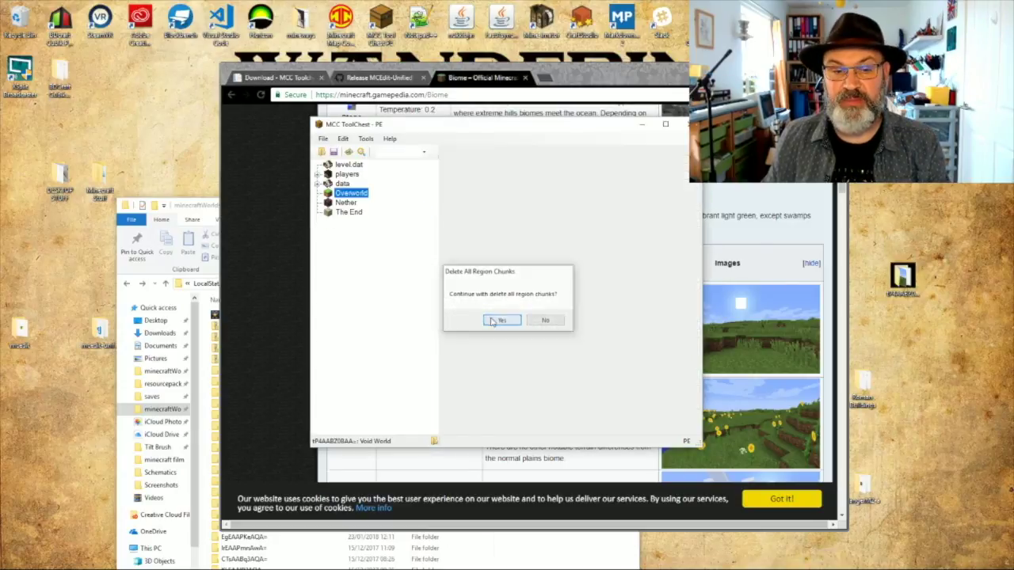
Save the edited world and close MCC ToolChest PE.
click(328, 141)
click(341, 164)
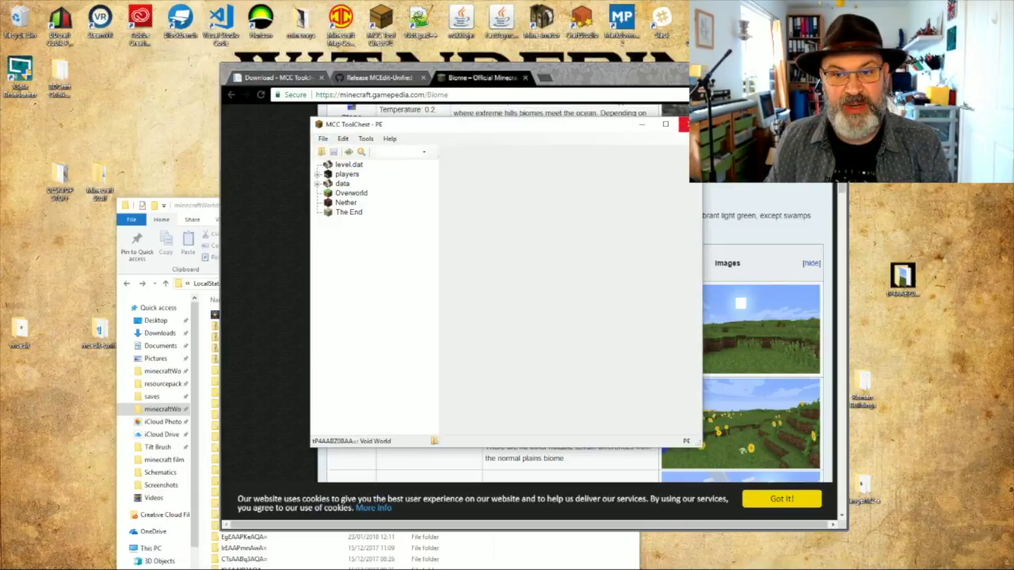
click(684, 124)
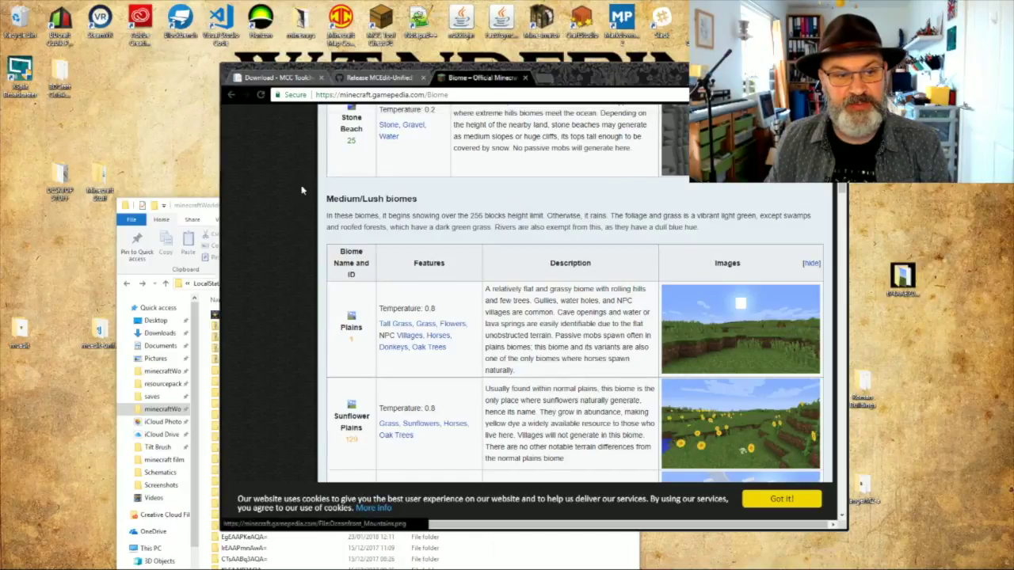
Copy the desktop Void World folder into minecraftWorlds and return to Minecraft: Education Edition's worlds list.
click(210, 206)
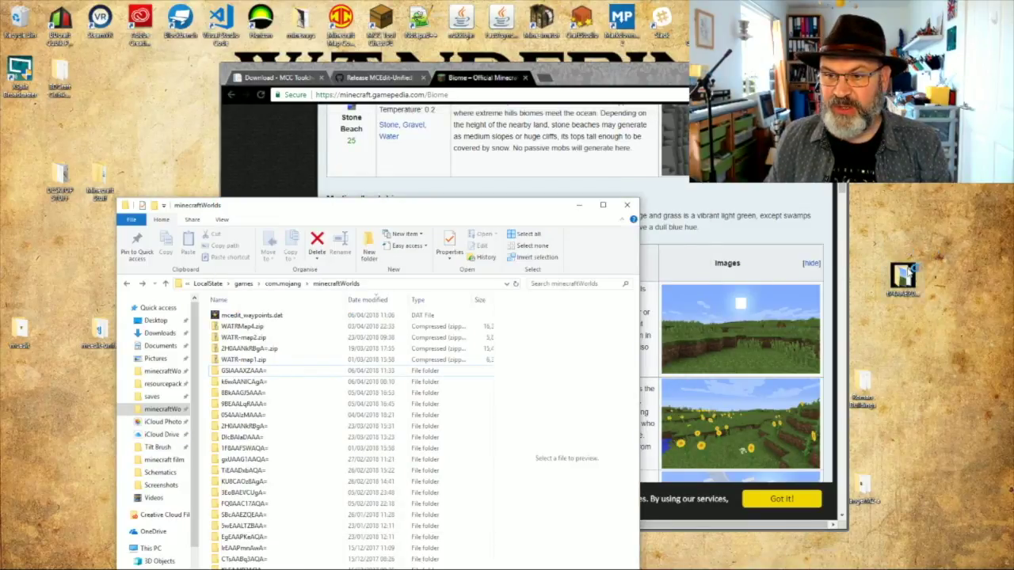
drag(907, 273, 313, 317)
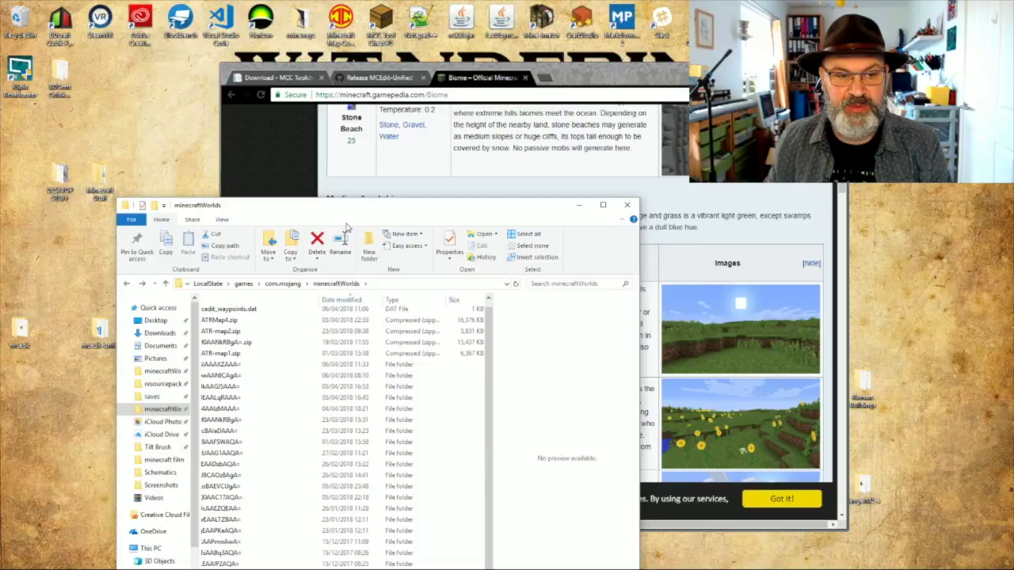
mouse_move(348, 567)
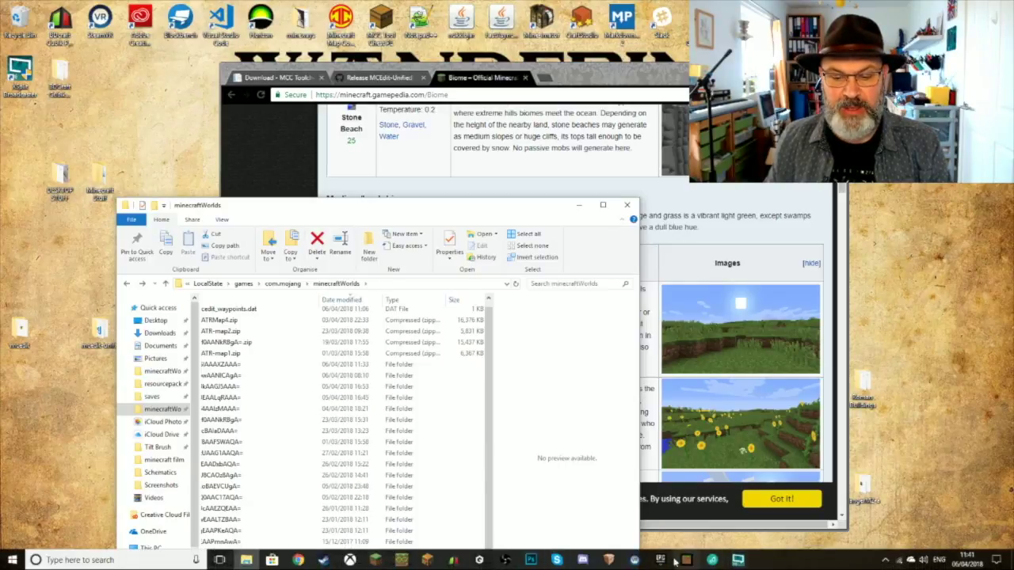
click(428, 561)
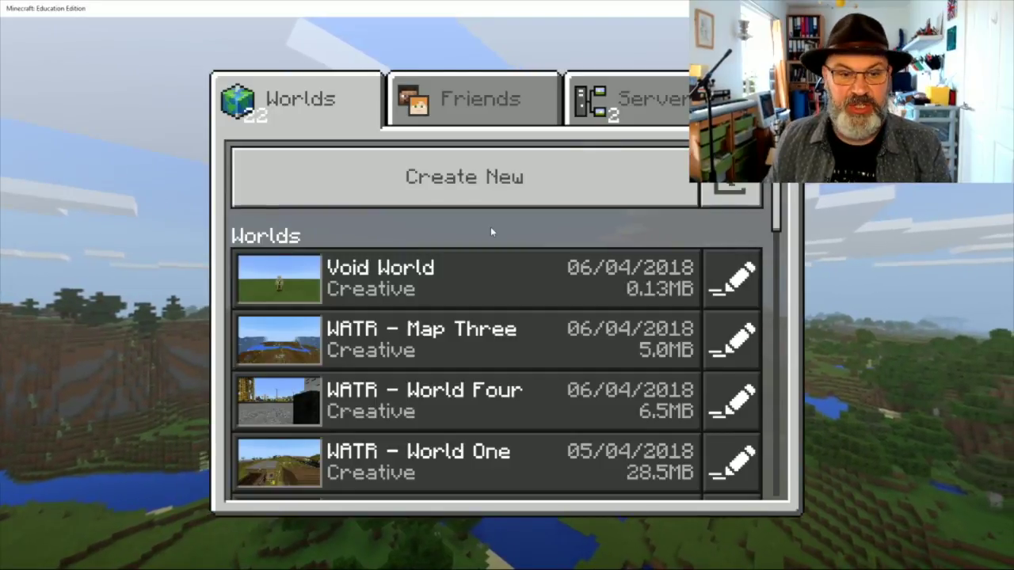
Open the Void World, fly up to height 17 and switch back to first-person view.
click(389, 279)
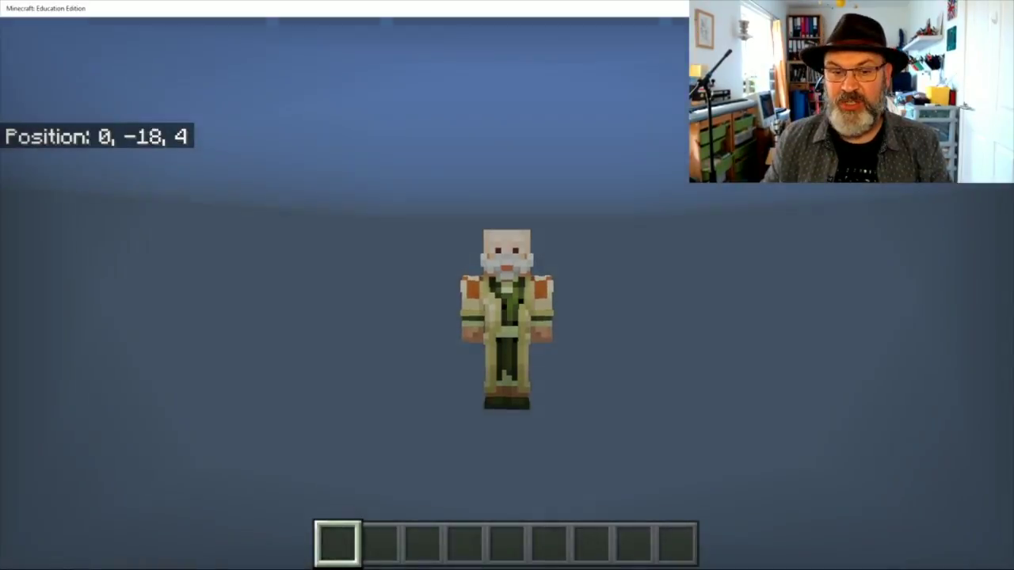
key(space)
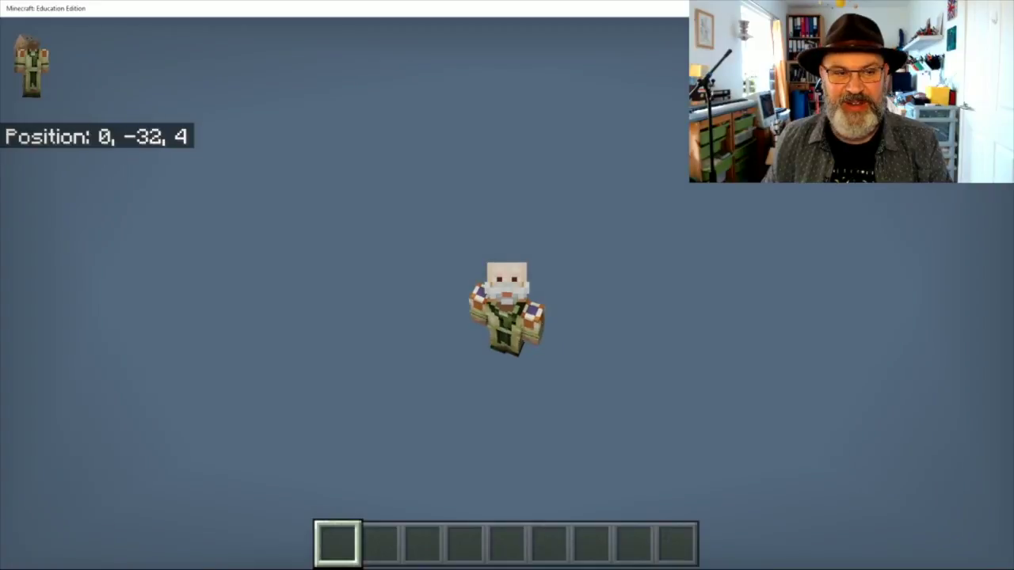
key(space)
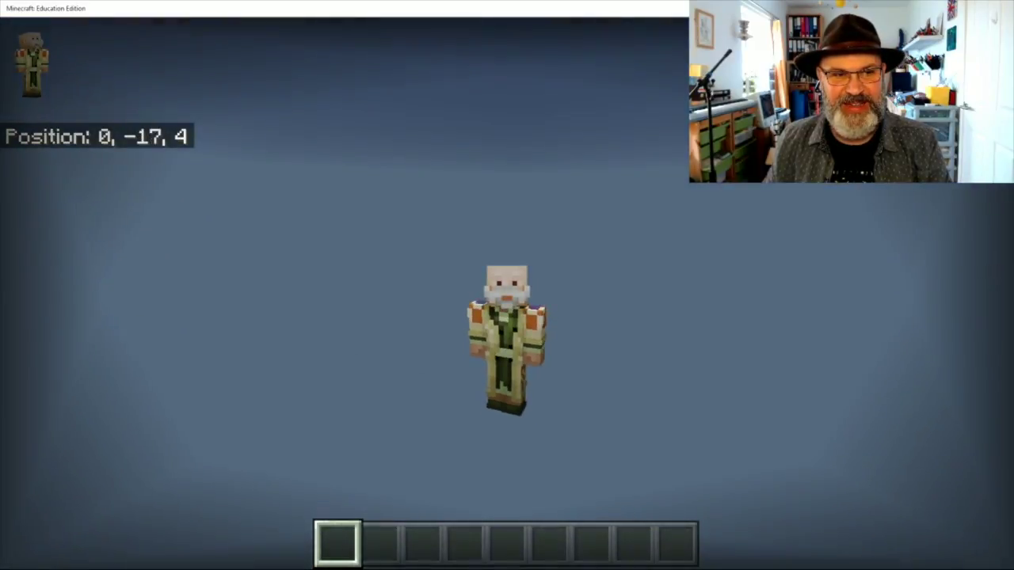
key(space)
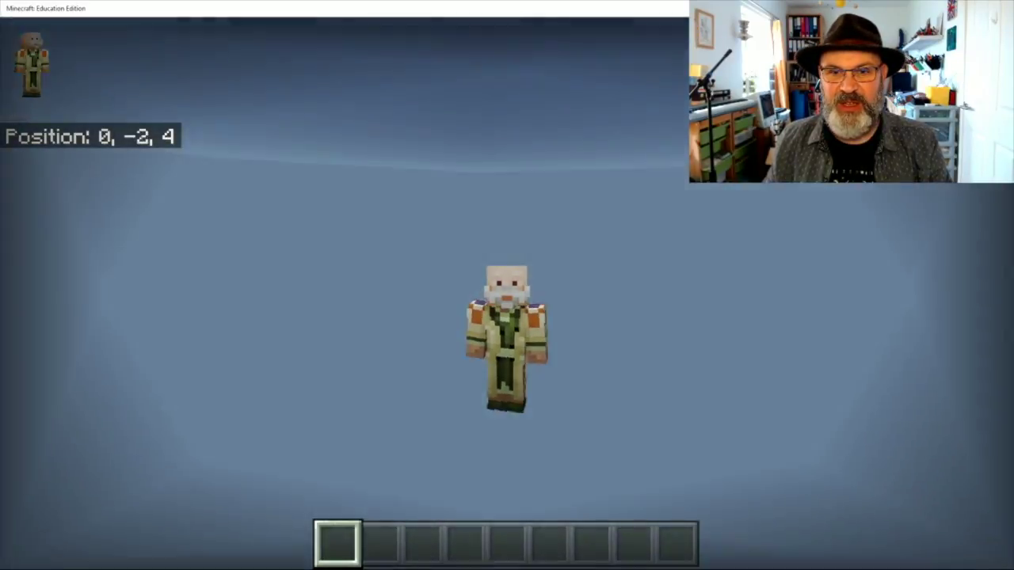
key(space)
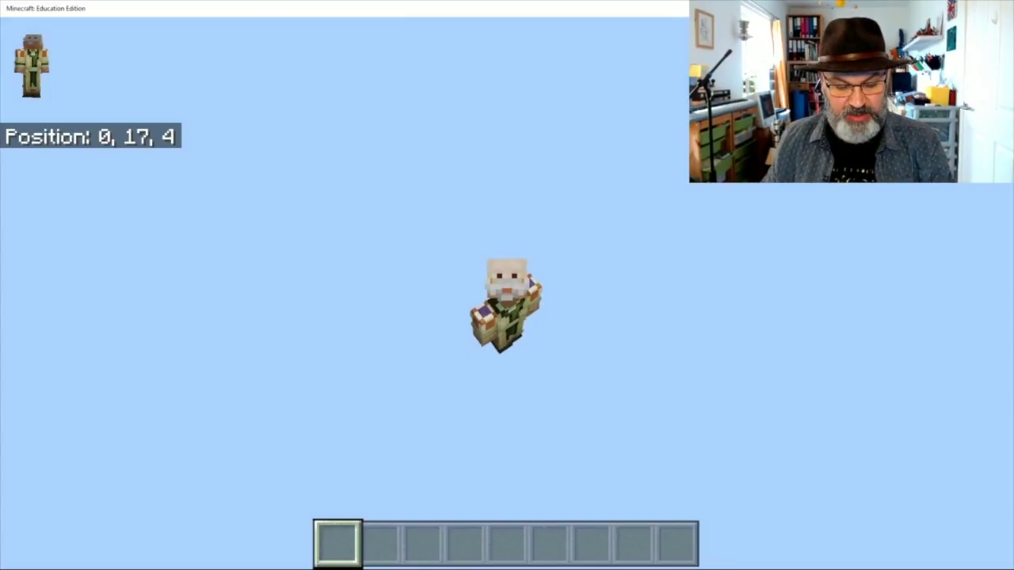
key(F5)
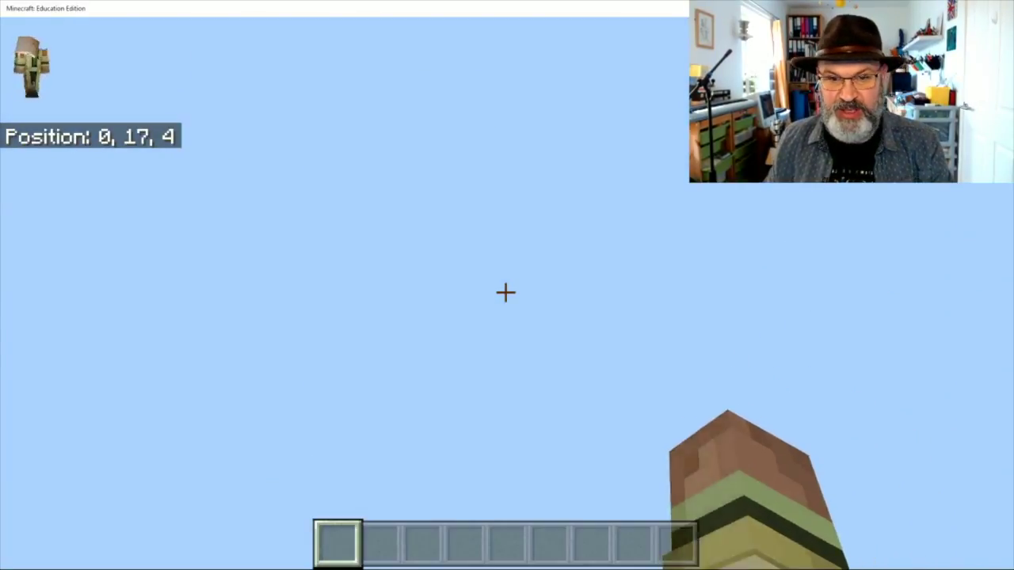
Place a stone block at the player's position with /setblock ~ ~ ~ stone and view it against the sky.
key(slash)
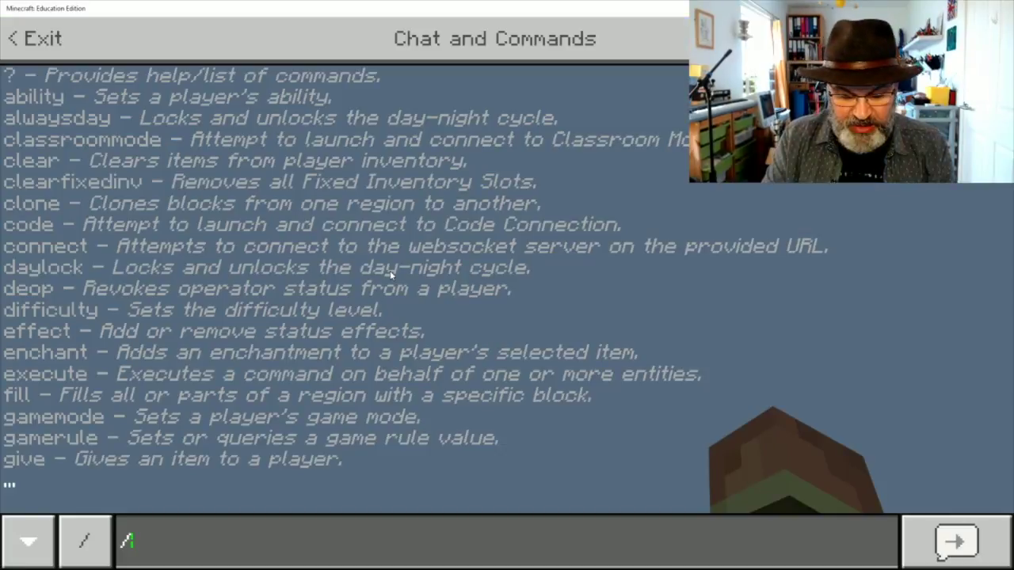
text(setb)
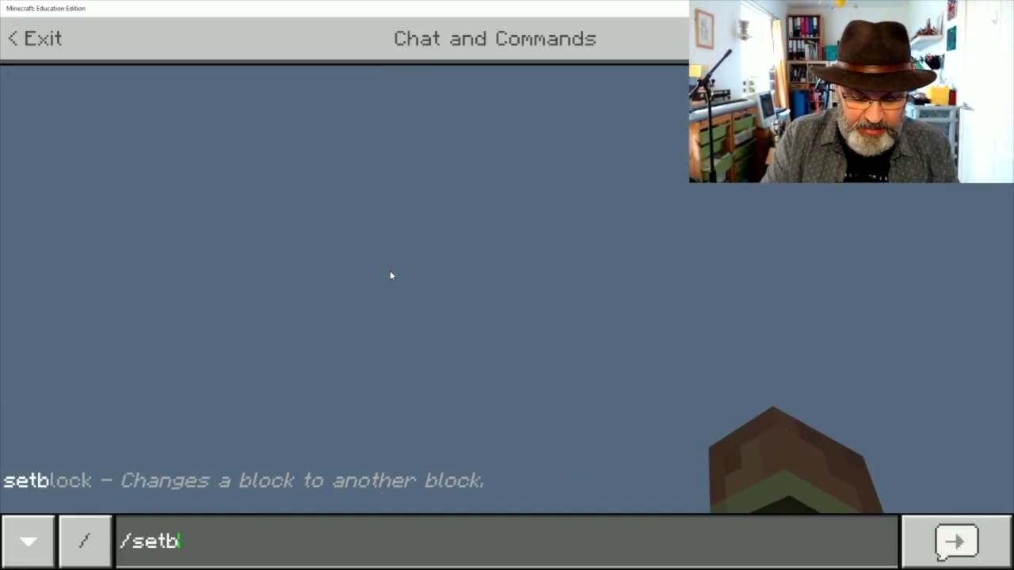
text(lock ~)
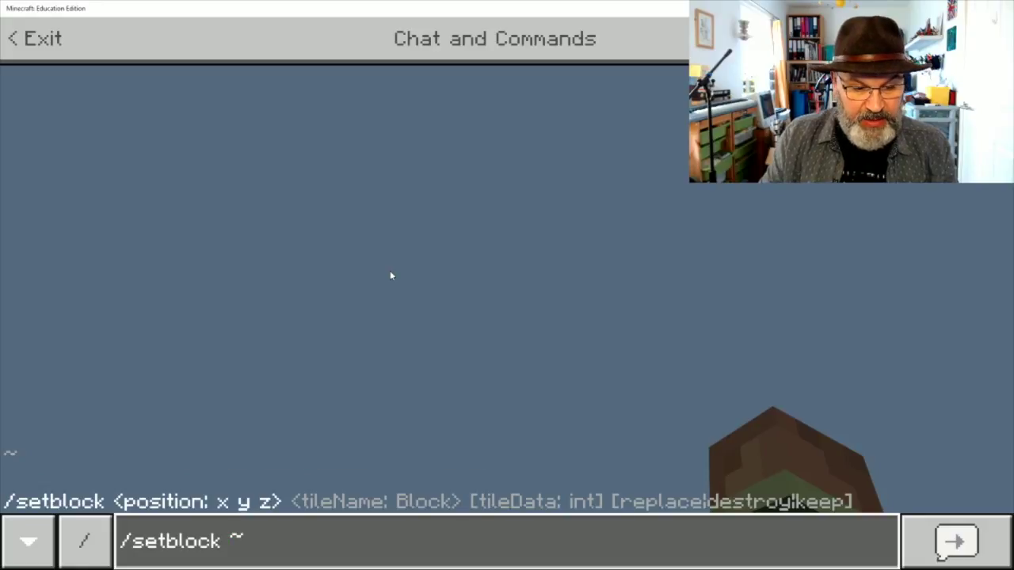
text( ~ ~ )
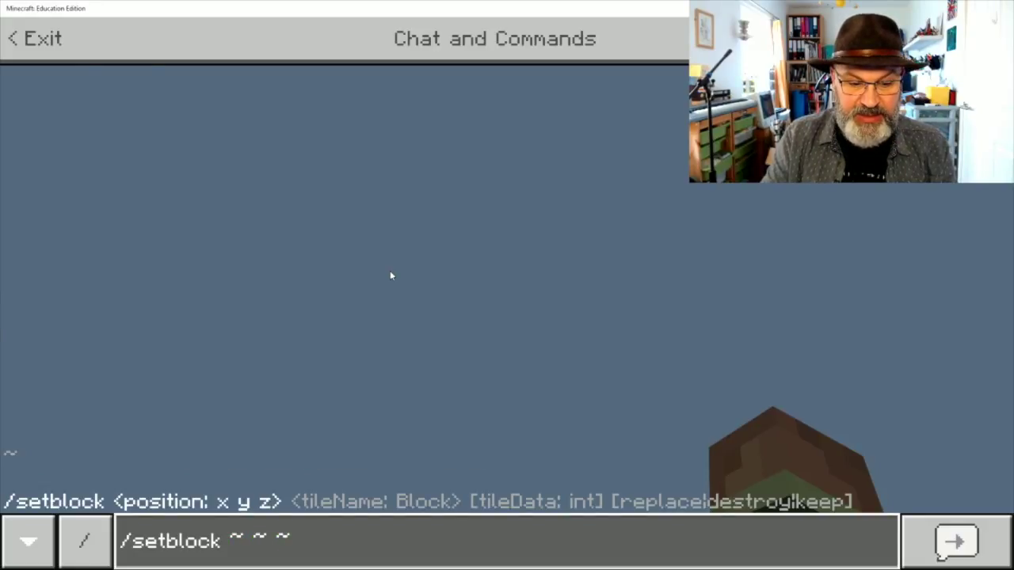
text(~ )
text(stone)
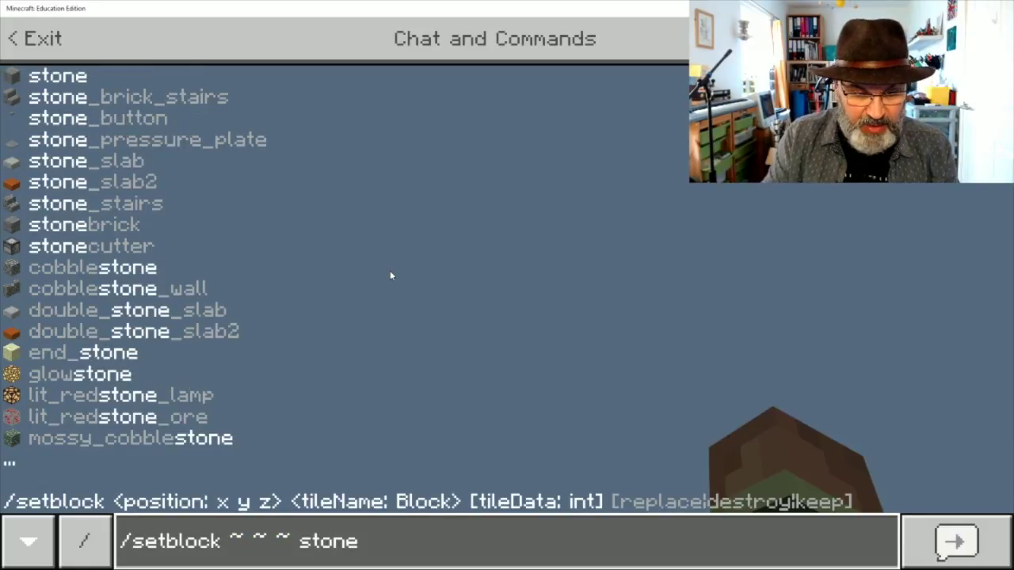
key(Return)
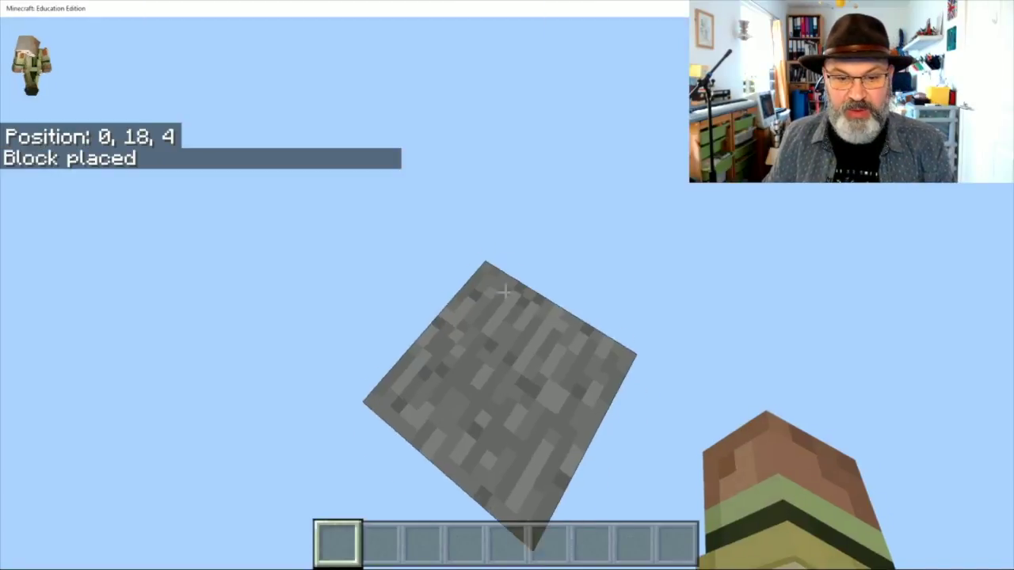
key(shift)
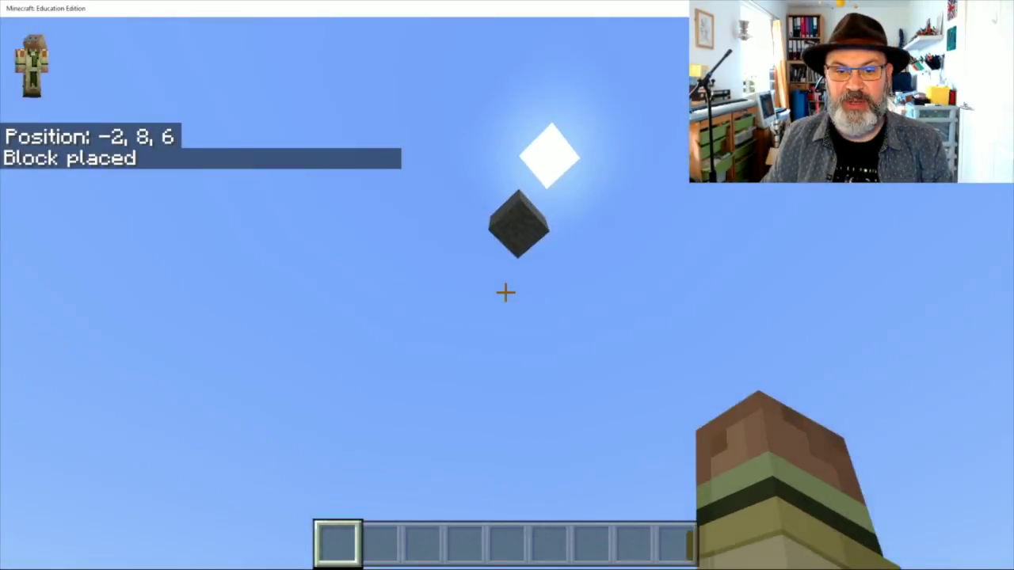
key(space)
key(space)
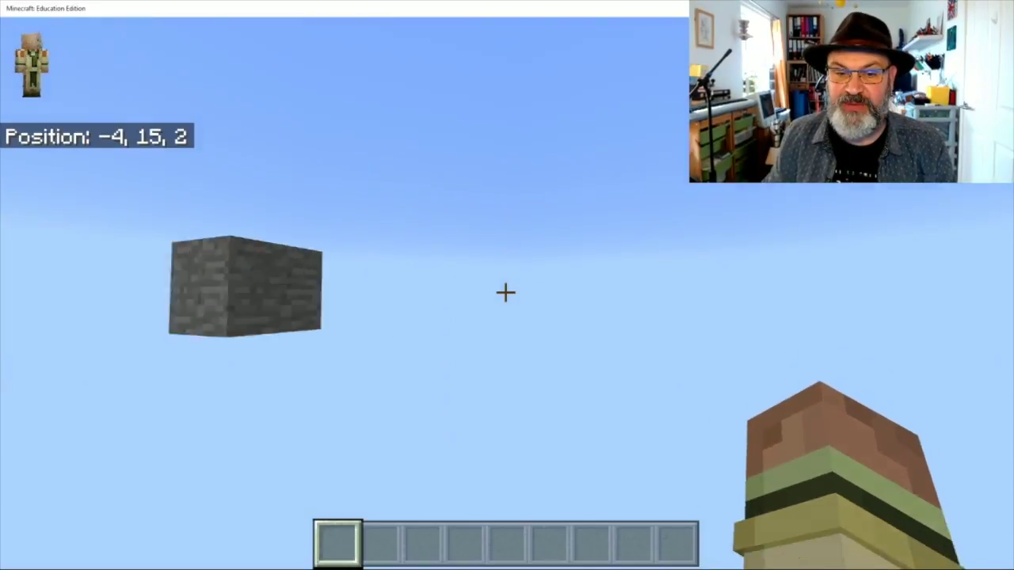
Make it night with /time set night after a failed first time command.
key(slash)
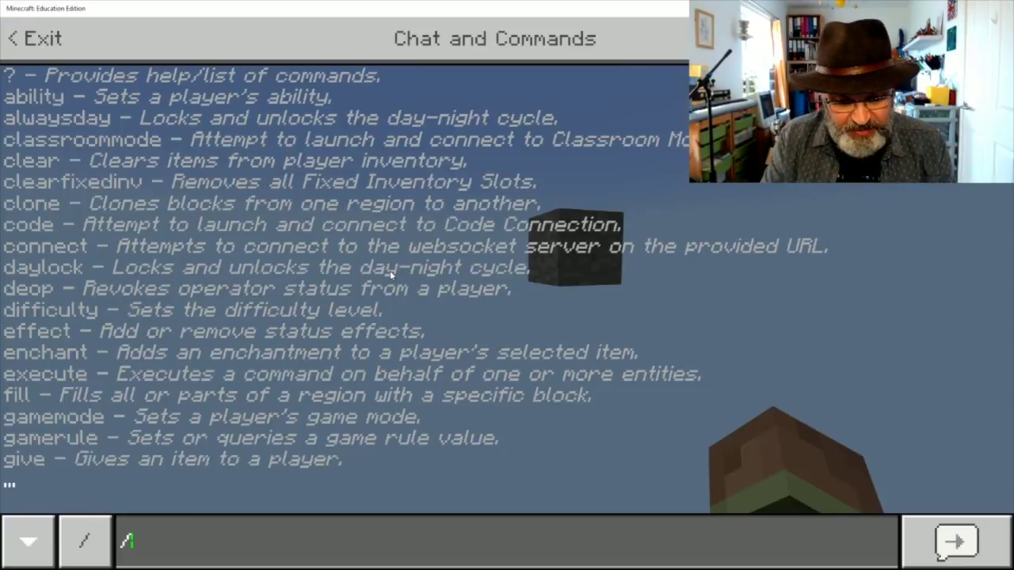
text(set w)
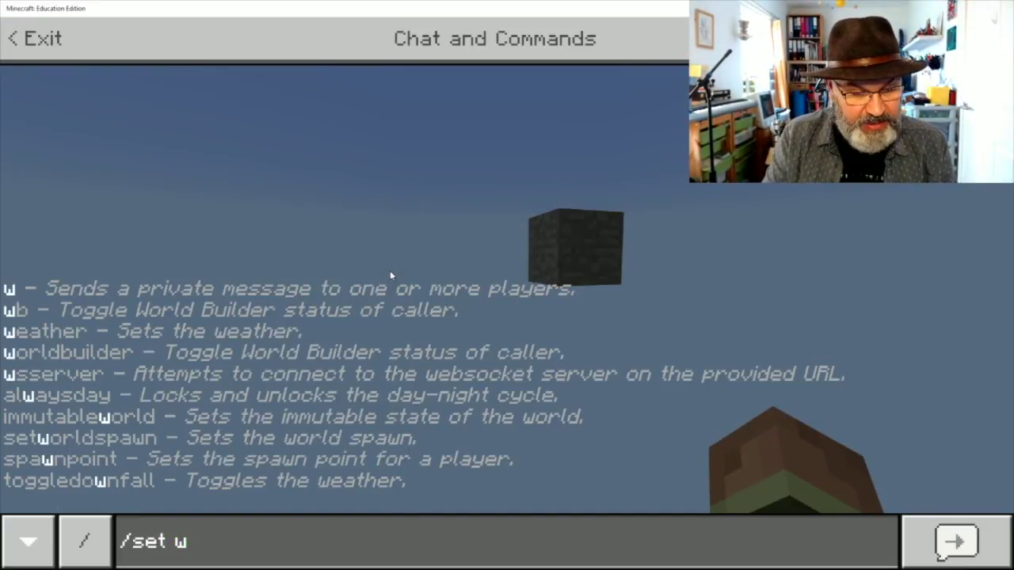
key(BackSpace)
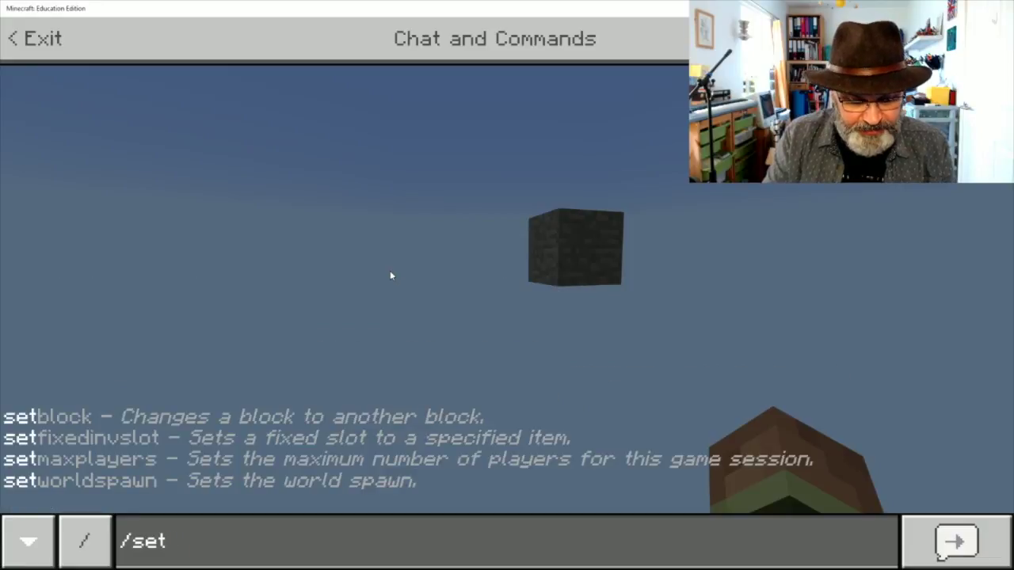
text(time night)
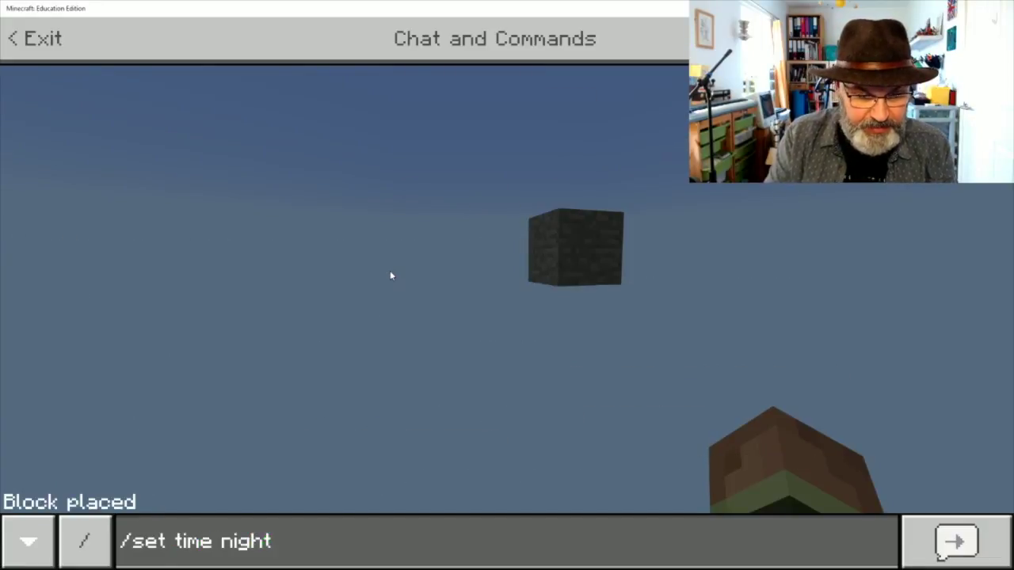
key(Return)
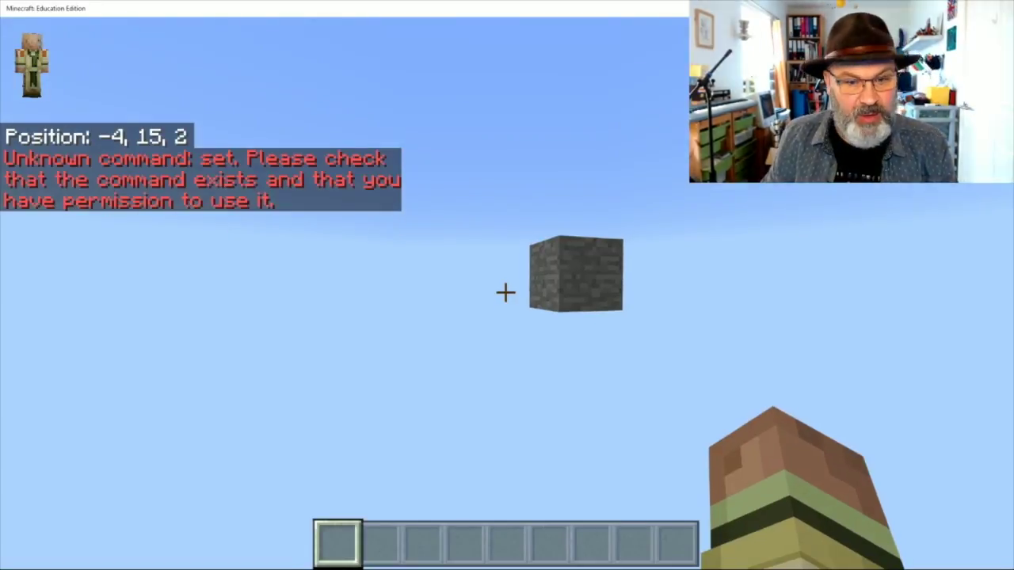
key(slash)
text(time)
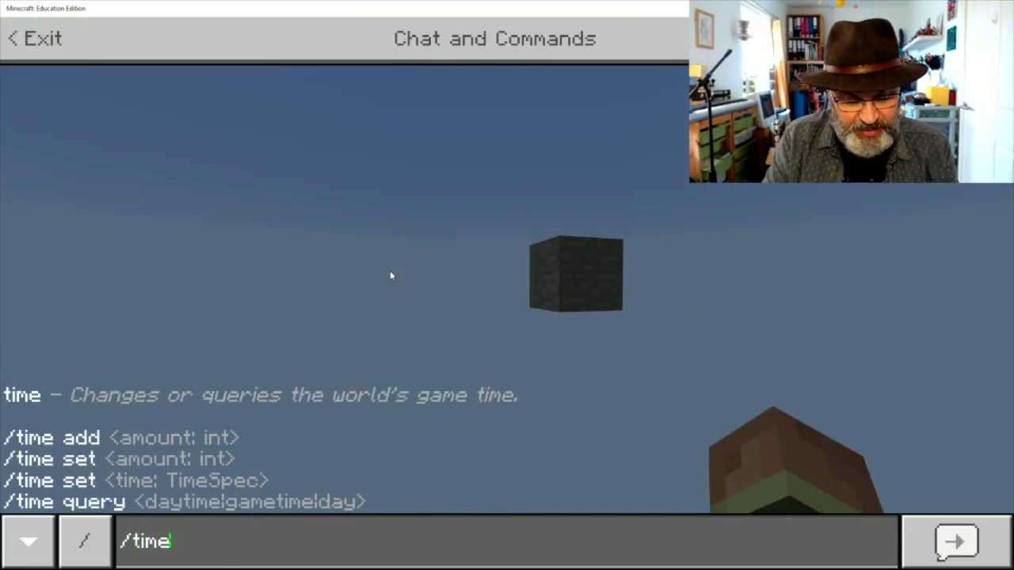
text( set night)
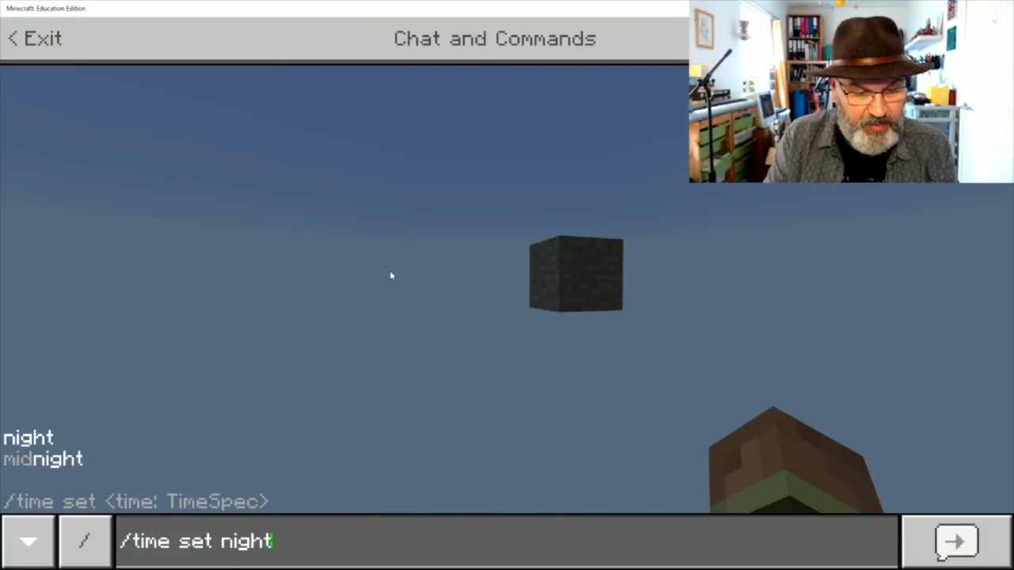
key(Return)
Fly up and around to hover above the stone block, then bring up the pause menu.
key(space)
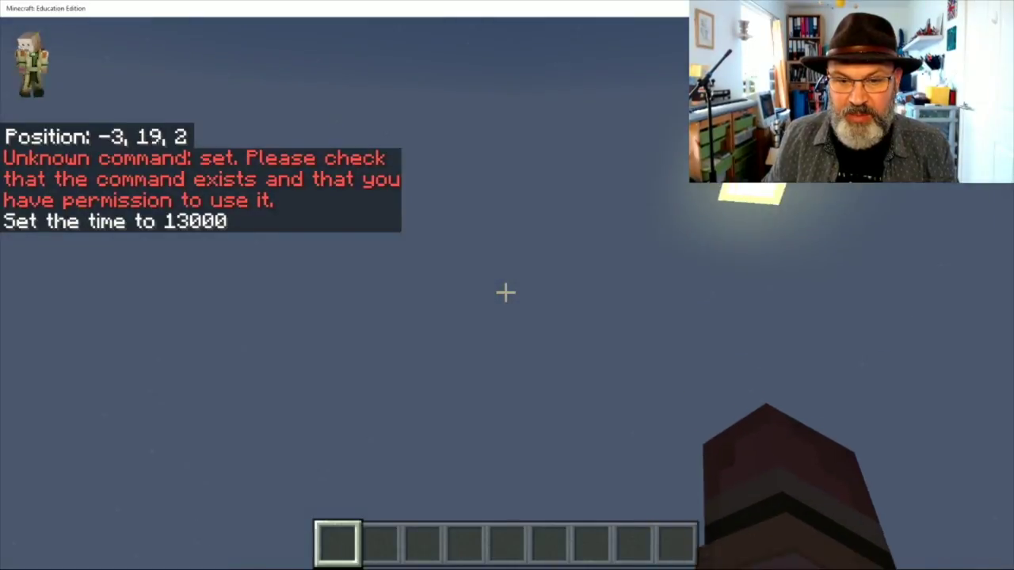
key(w)
key(space)
key(w)
key(shift)
key(shift)
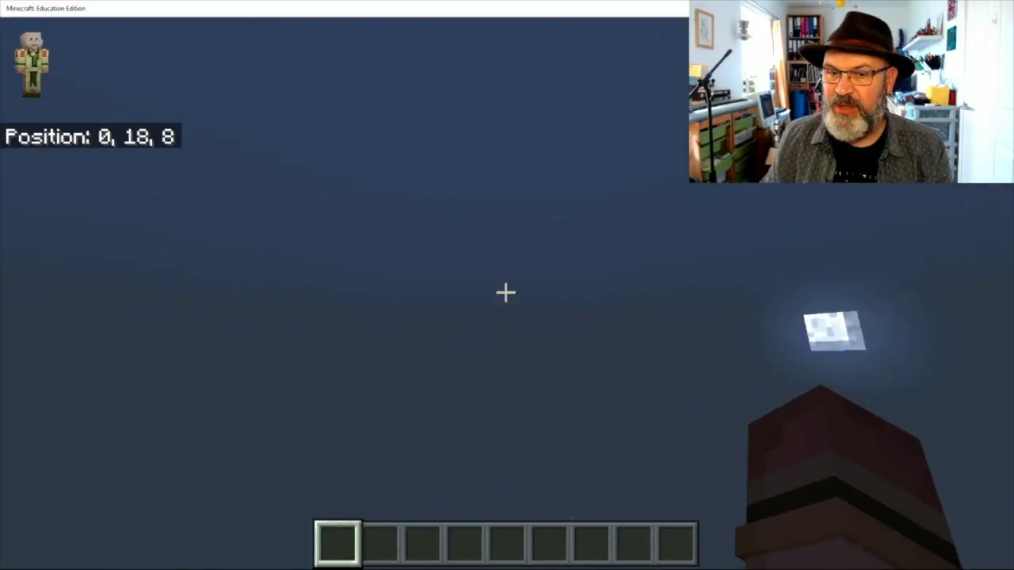
key(Escape)
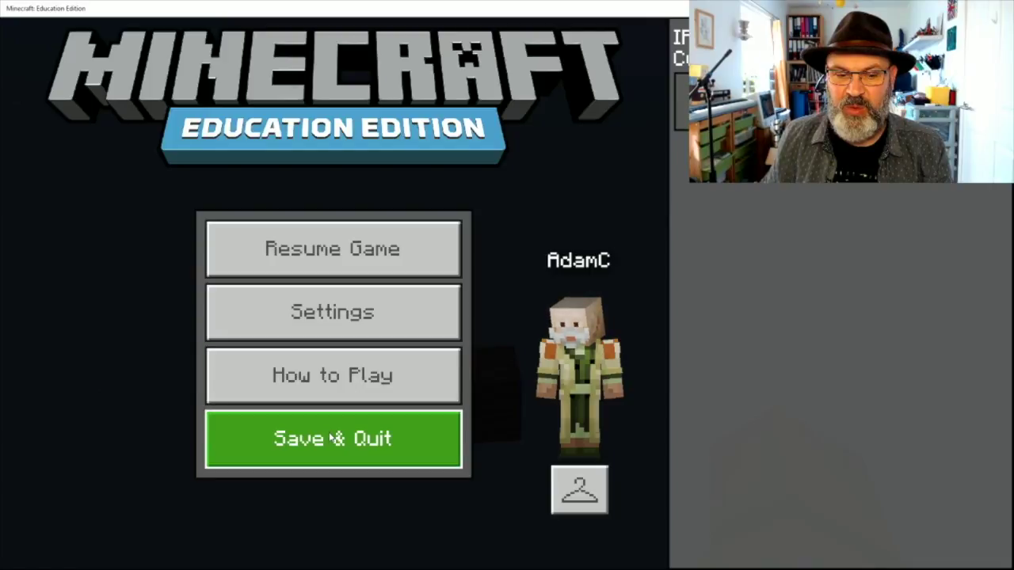
Save and quit the Void World, then move and close the minecraftWorlds folder window.
click(332, 438)
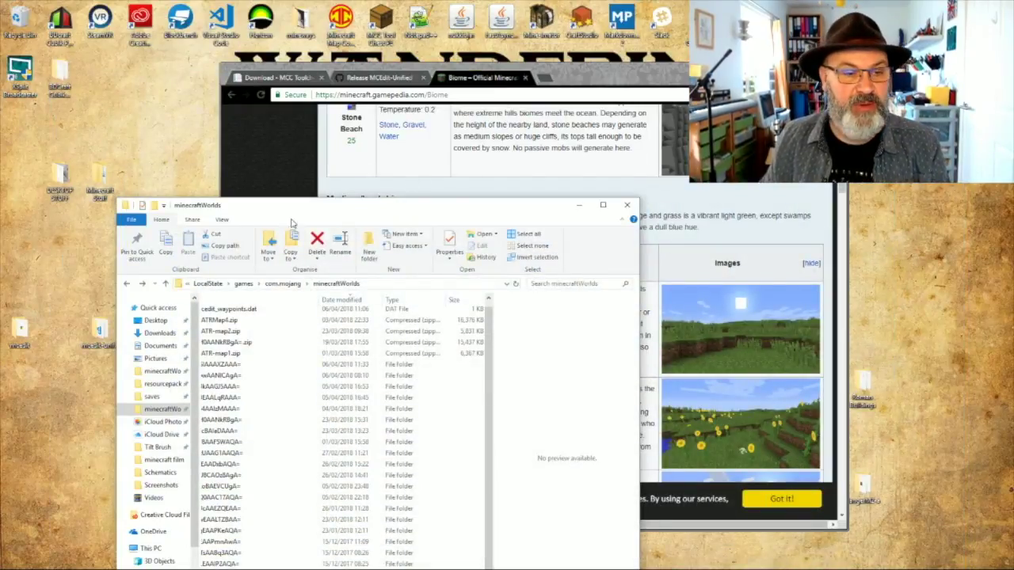
drag(299, 210, 372, 150)
key(alt+F4)
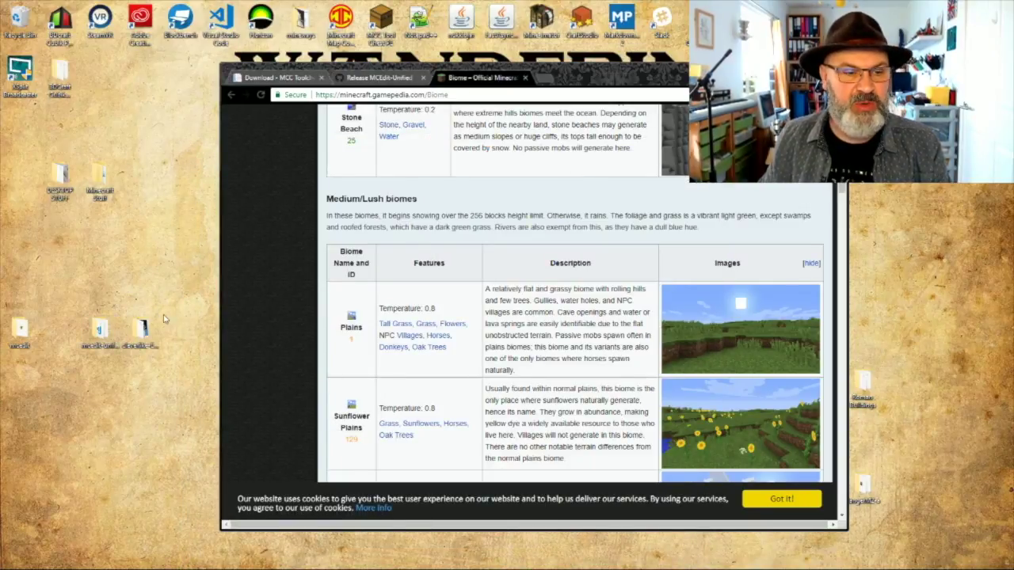
Show Chrome's MCEdit-Unified 1.6.0.32-testing release tab with the desktop mcedit-unified folder opened behind it.
click(396, 77)
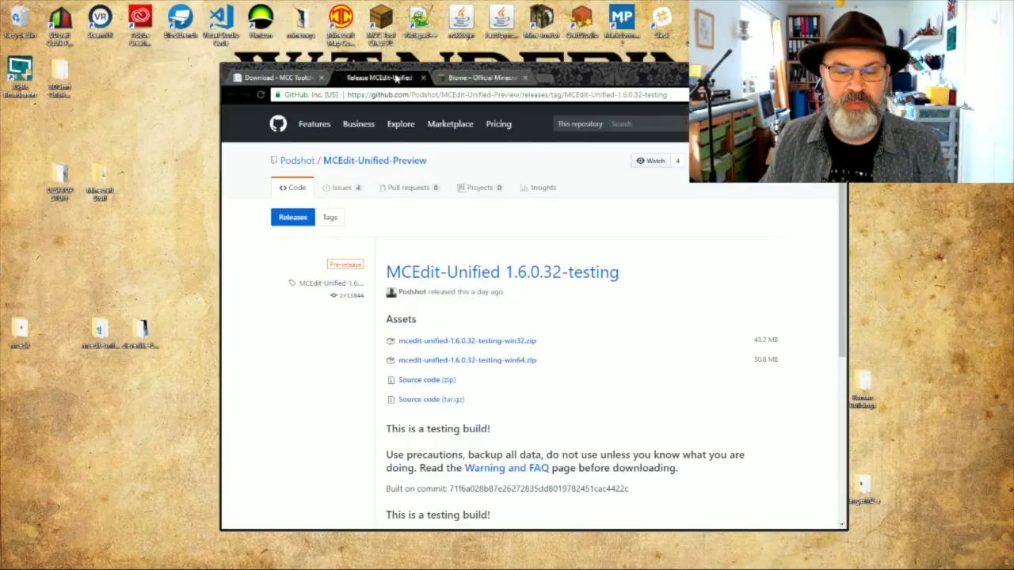
double_click(96, 334)
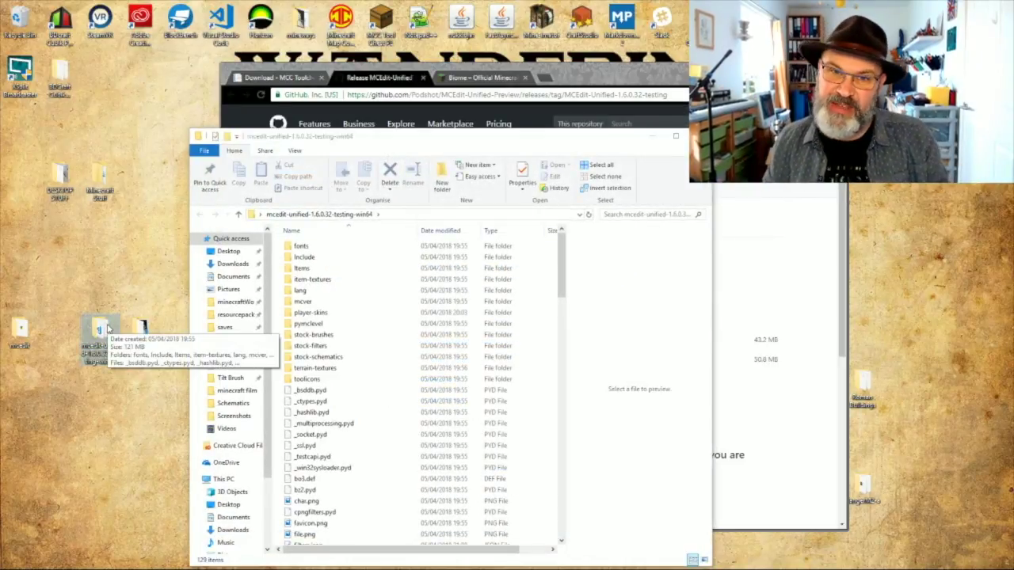
click(386, 135)
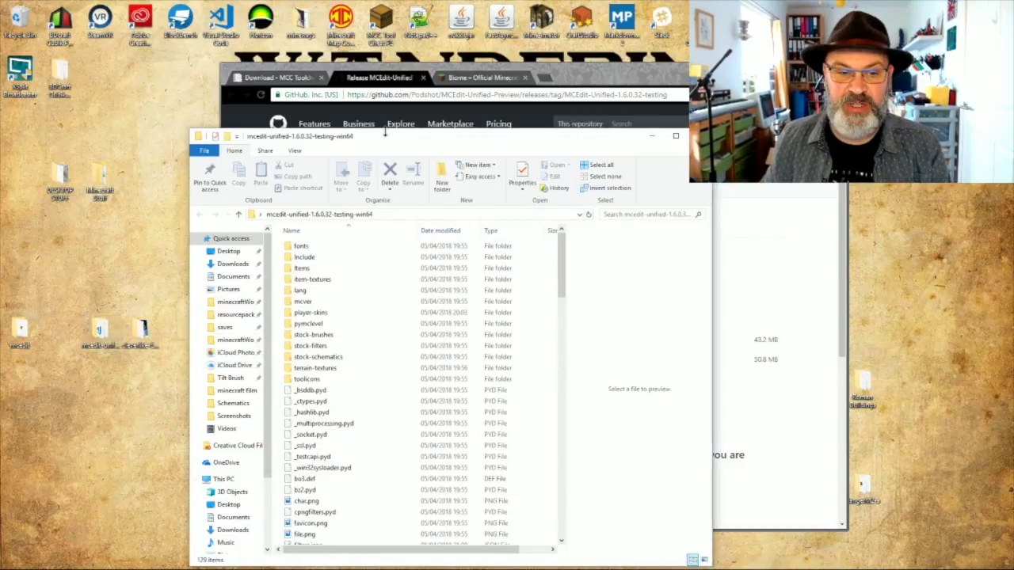
click(388, 78)
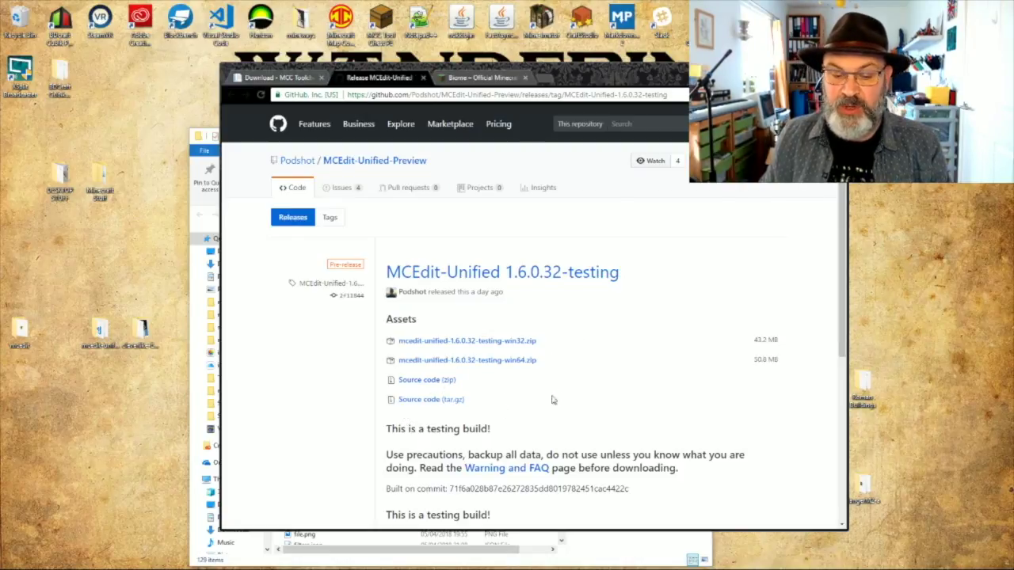
Scroll down the MCEdit-Unified release page.
scroll(435, 442, down, 1)
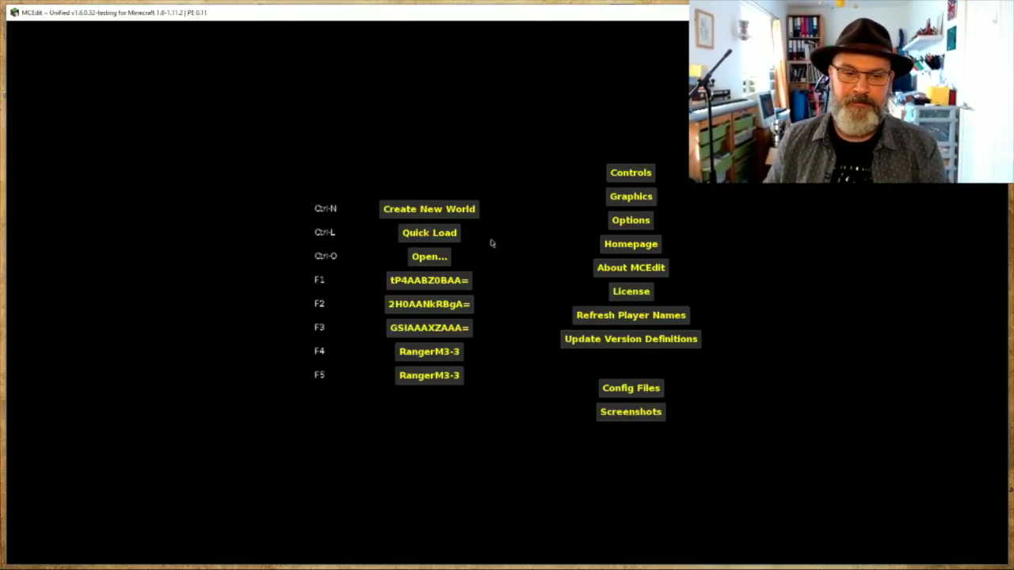
Browse to minecraftWorlds and load the tP4AABZ0BAA= world from its level.dat.
click(429, 257)
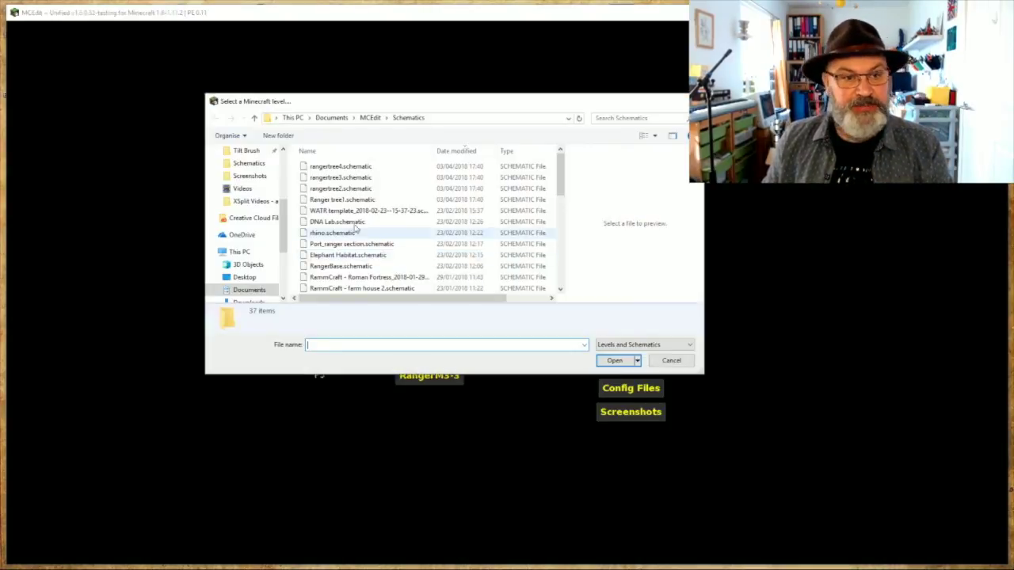
scroll(254, 230, up, 2)
scroll(266, 232, up, 1)
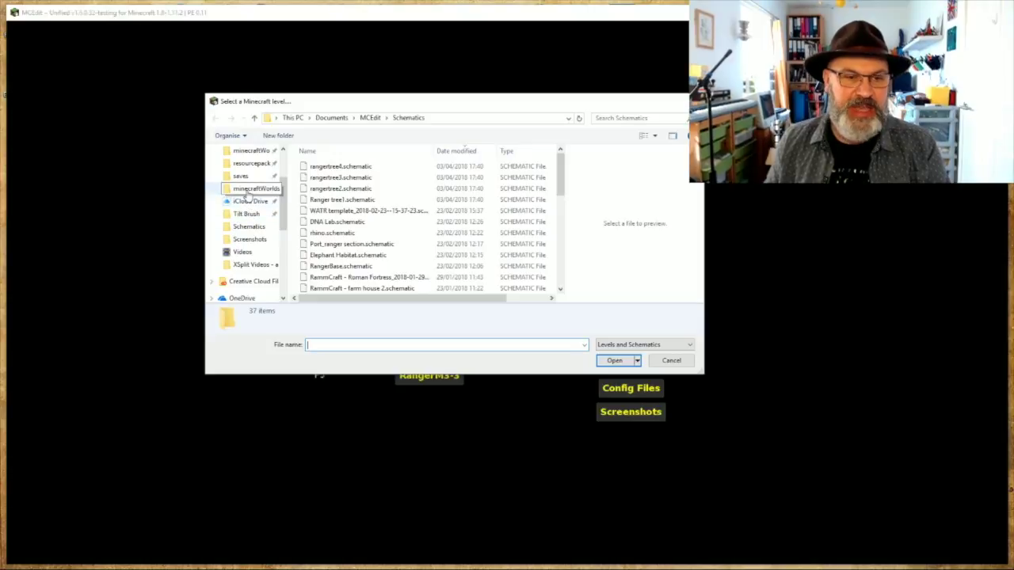
scroll(248, 194, up, 2)
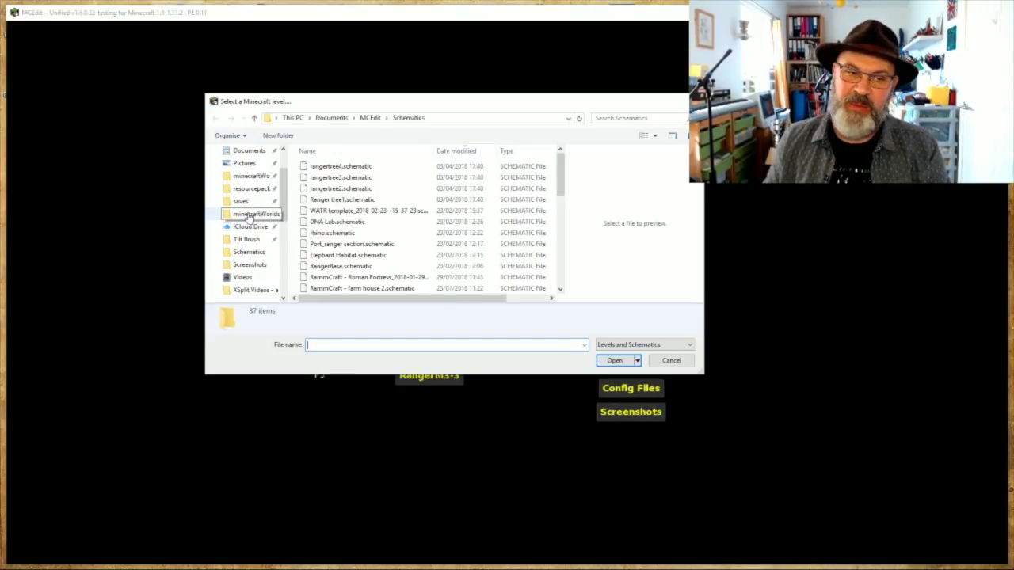
click(250, 215)
click(327, 225)
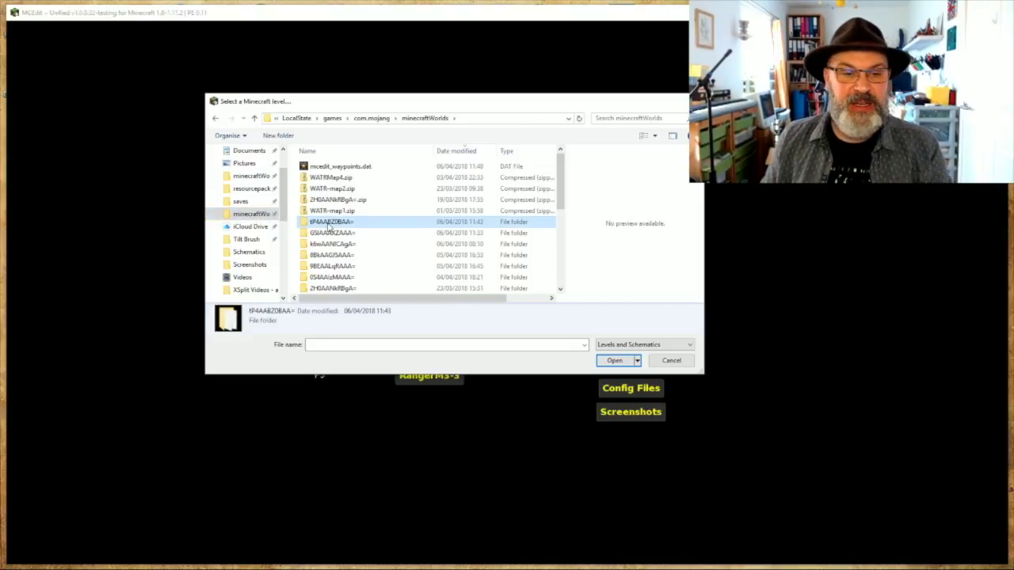
double_click(328, 225)
double_click(325, 202)
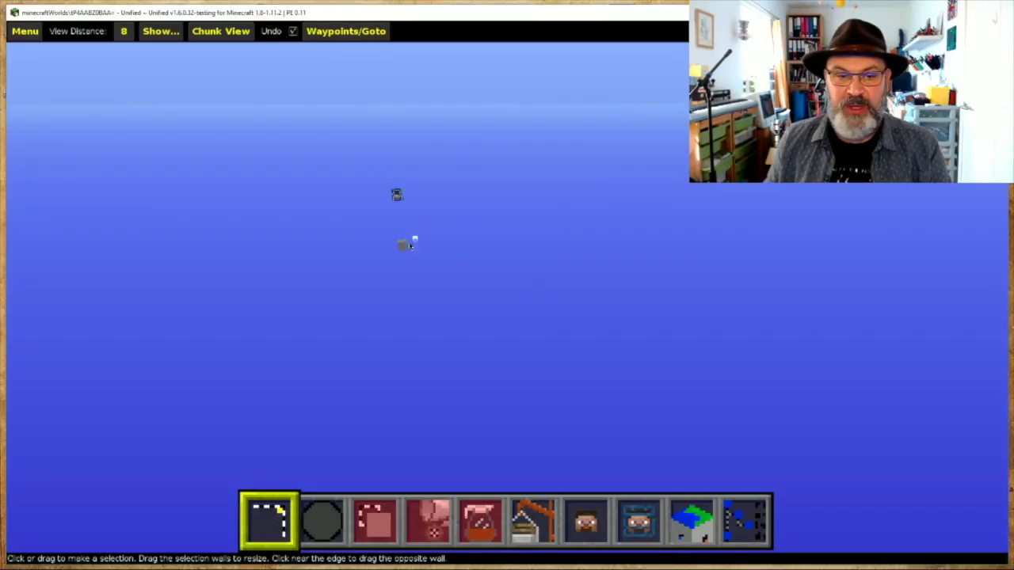
Draw a selection near the stone block and resize it to 5 blocks high and 63 long.
click(403, 247)
click(679, 253)
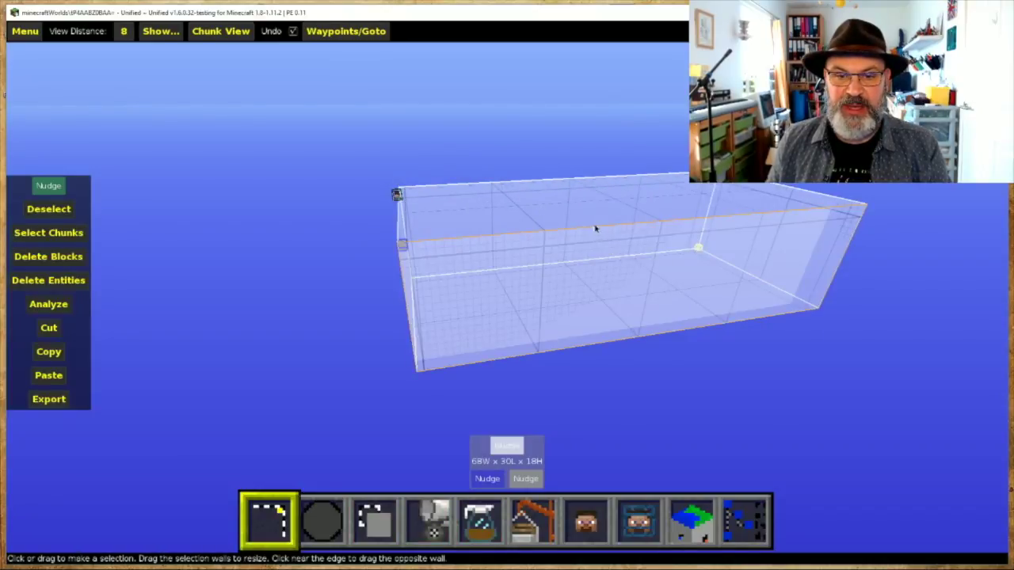
drag(595, 227, 568, 221)
drag(401, 230, 512, 271)
key(w)
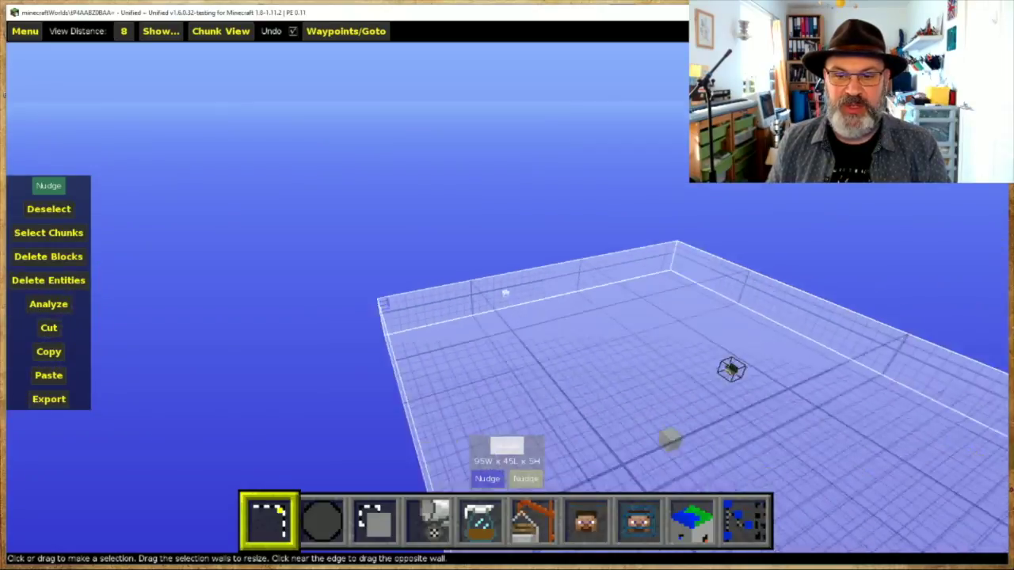
key(l)
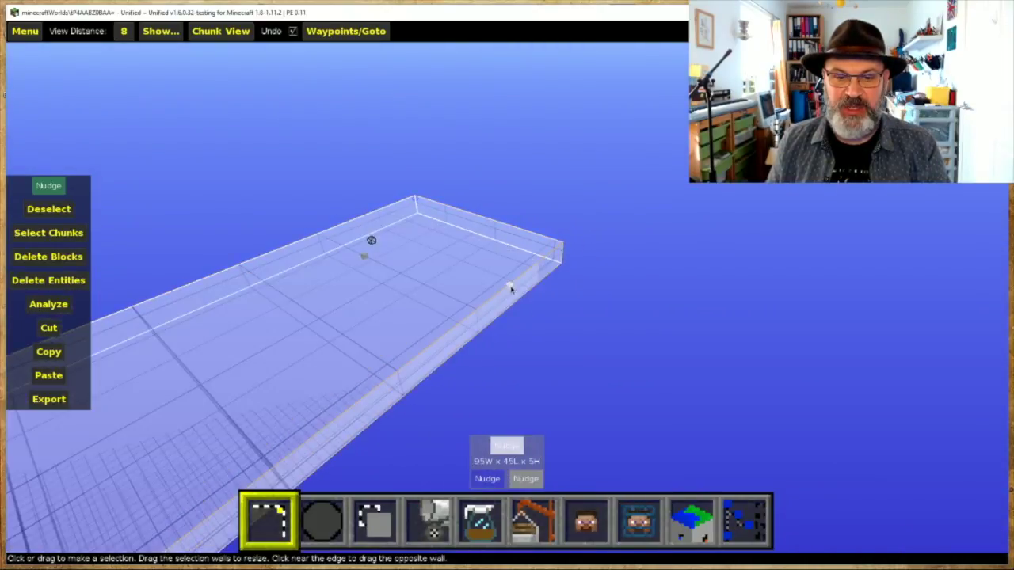
drag(510, 289, 599, 333)
Narrow the selection to 61 blocks wide, then widen it to 120W x 165L x 18H.
key(j)
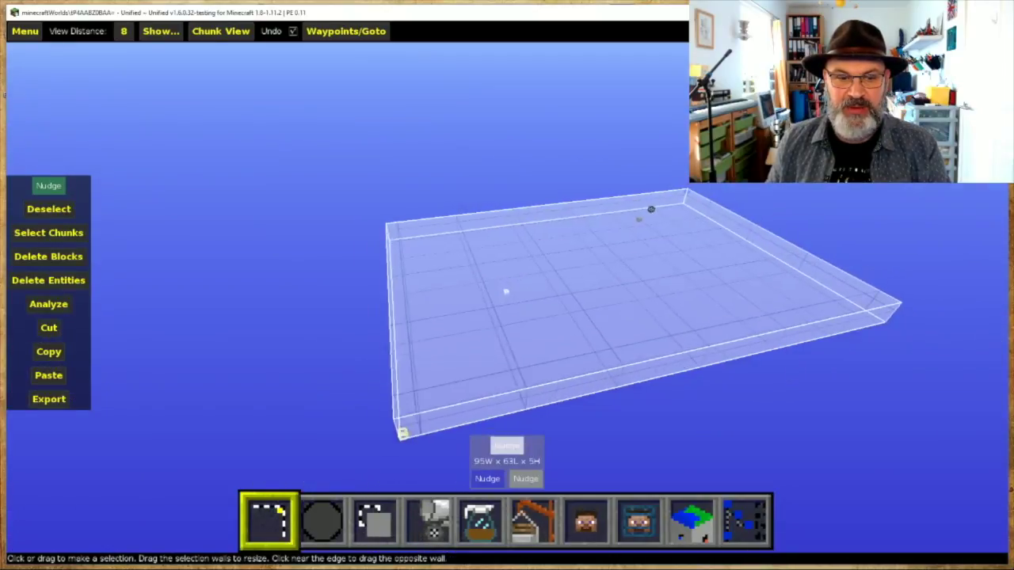
key(s)
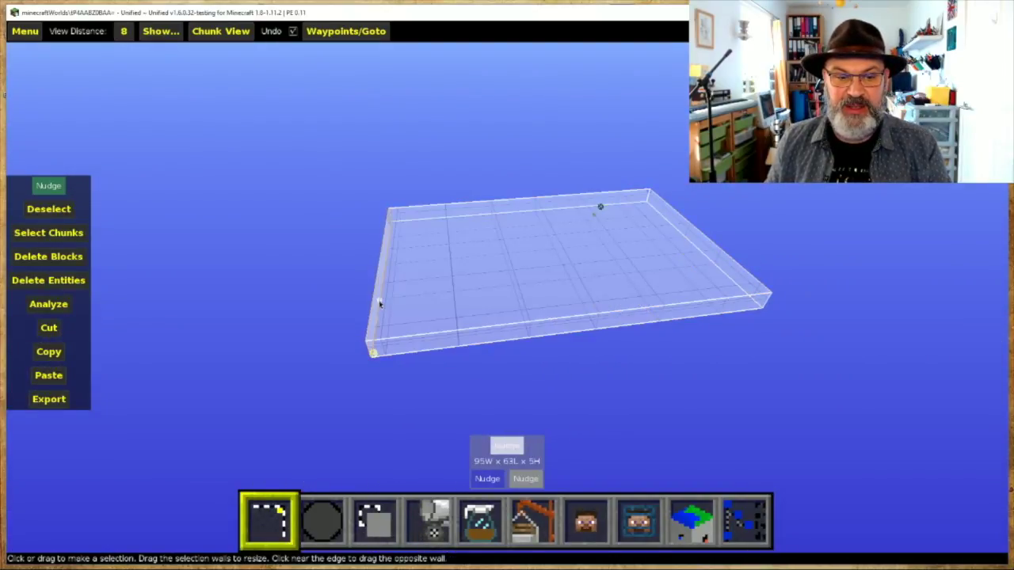
drag(380, 303, 518, 280)
key(j)
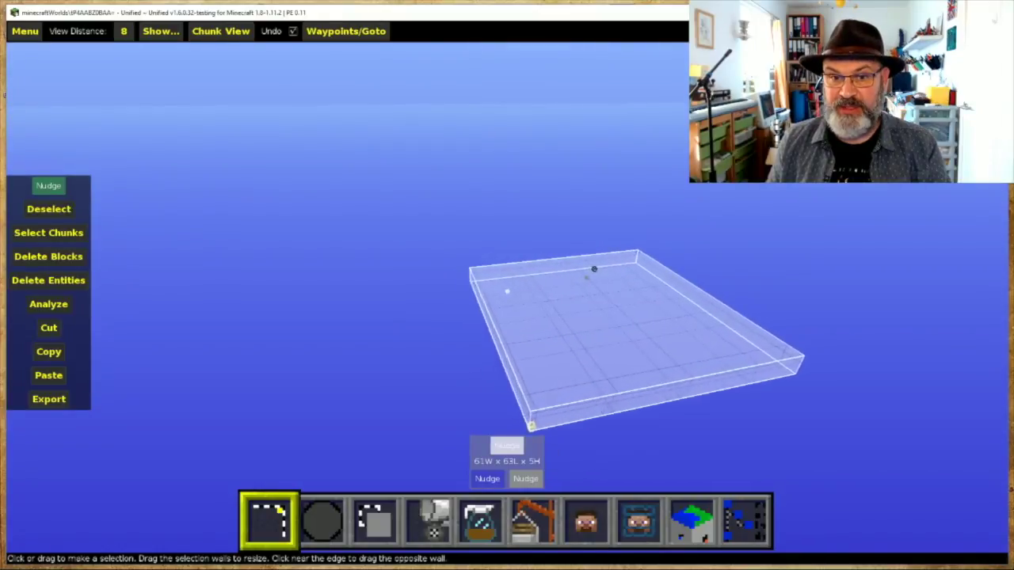
key(j)
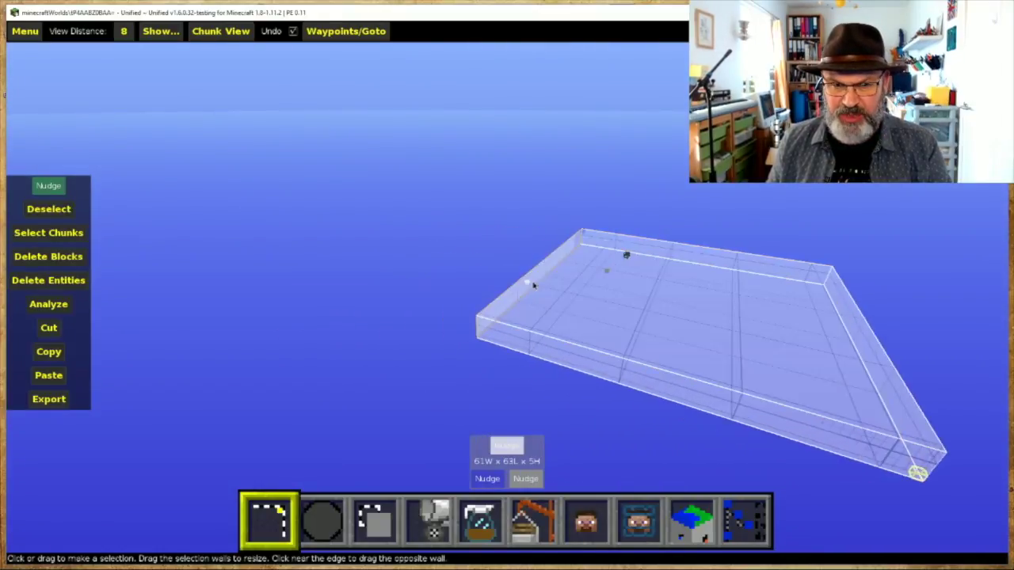
key(s)
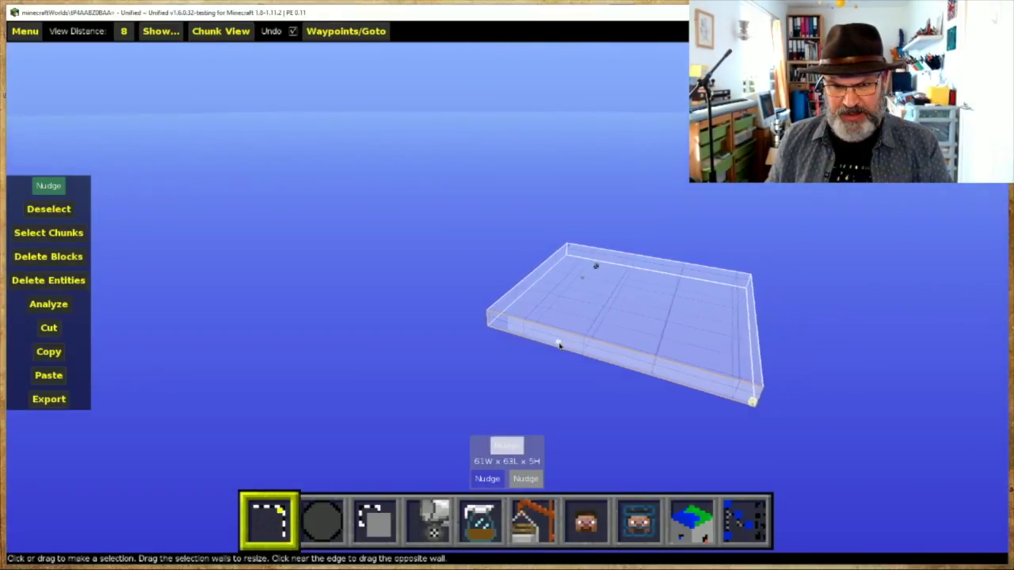
drag(559, 345, 418, 434)
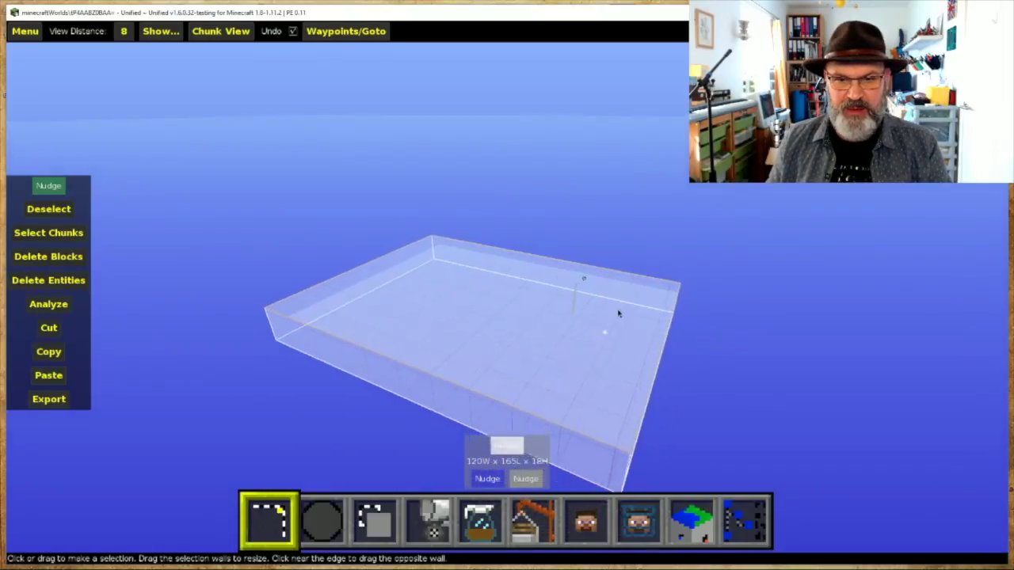
Drag the selection walls out and up to 329W x 283L x 256H.
drag(626, 284, 711, 301)
drag(552, 338, 502, 369)
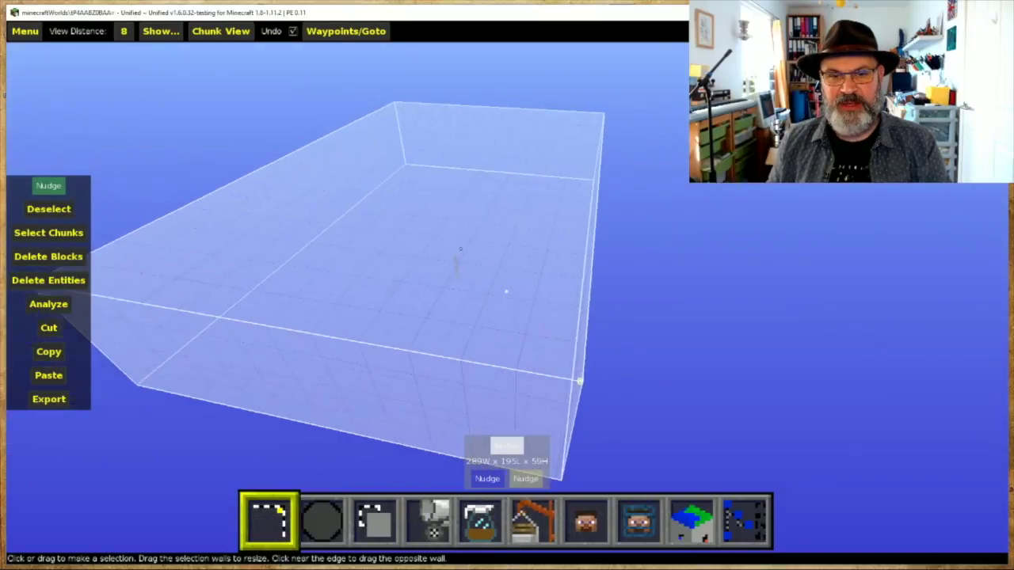
drag(506, 292, 701, 368)
drag(487, 351, 417, 368)
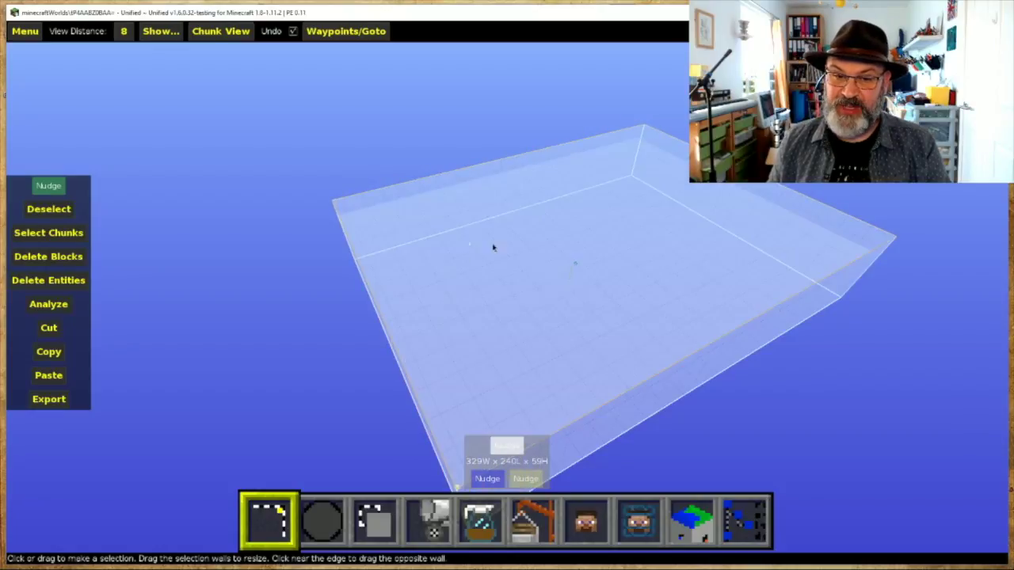
drag(514, 249, 557, 56)
key(s)
key(j)
key(l)
drag(525, 190, 567, 190)
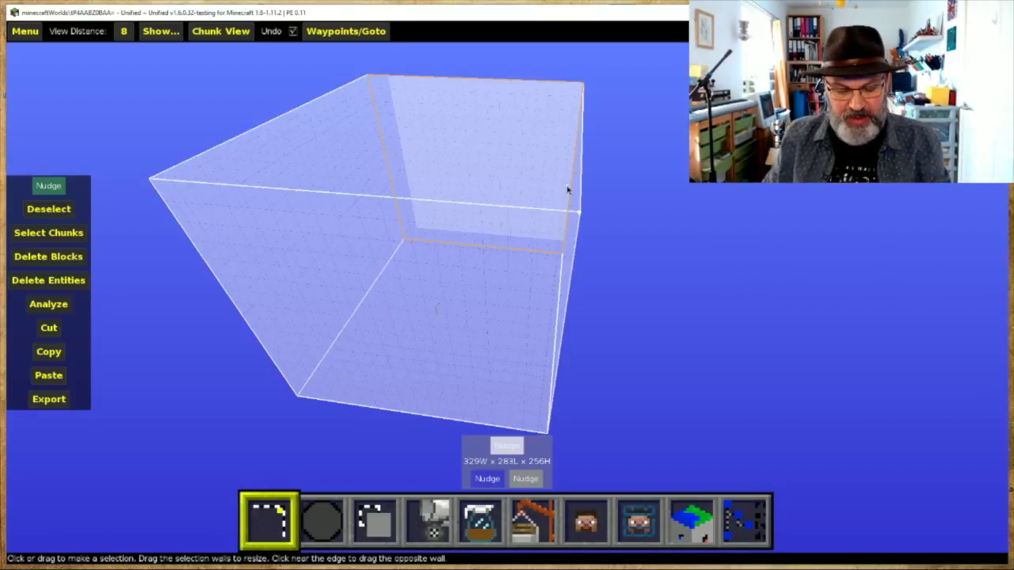
key(w)
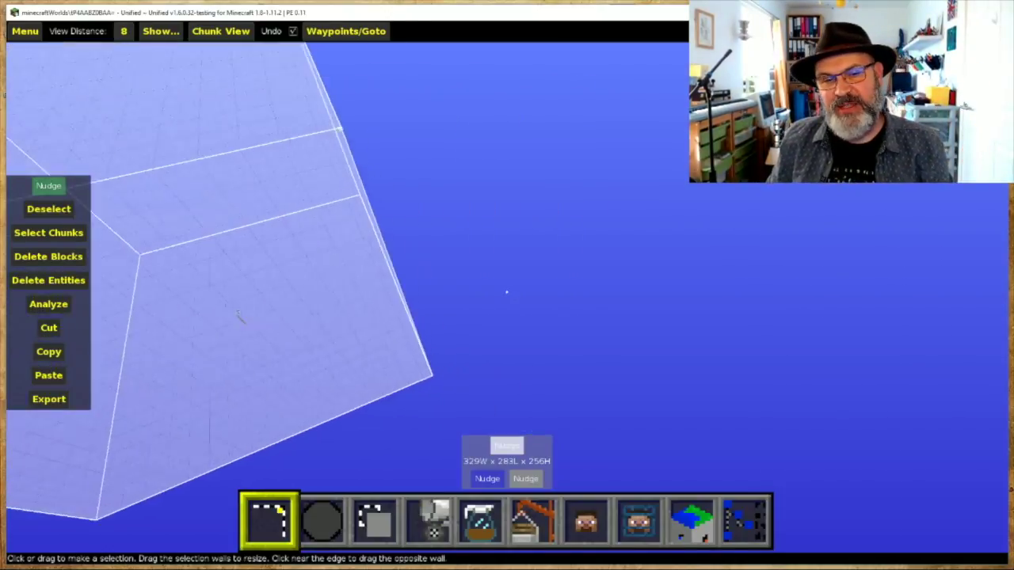
key(w)
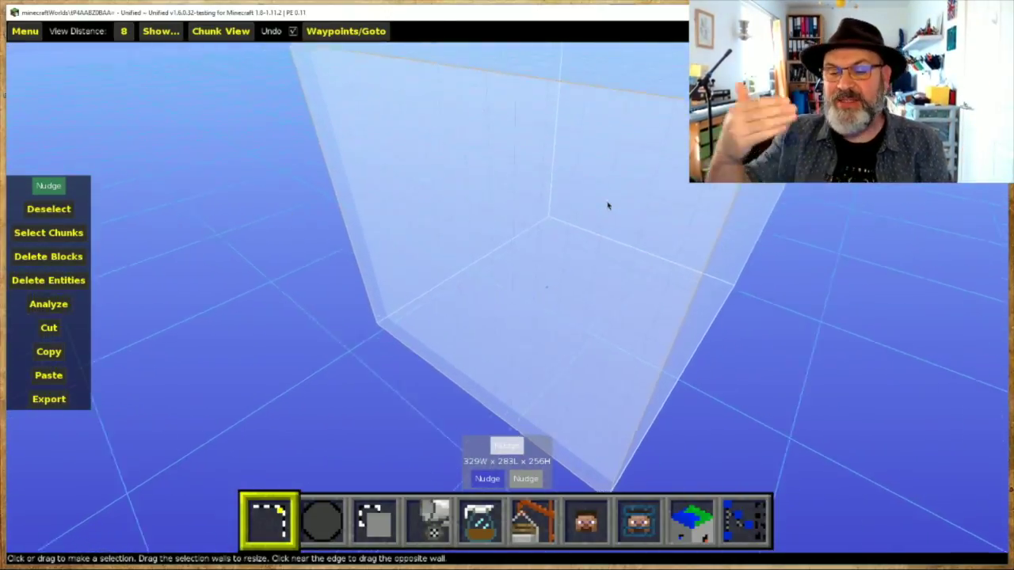
key(w)
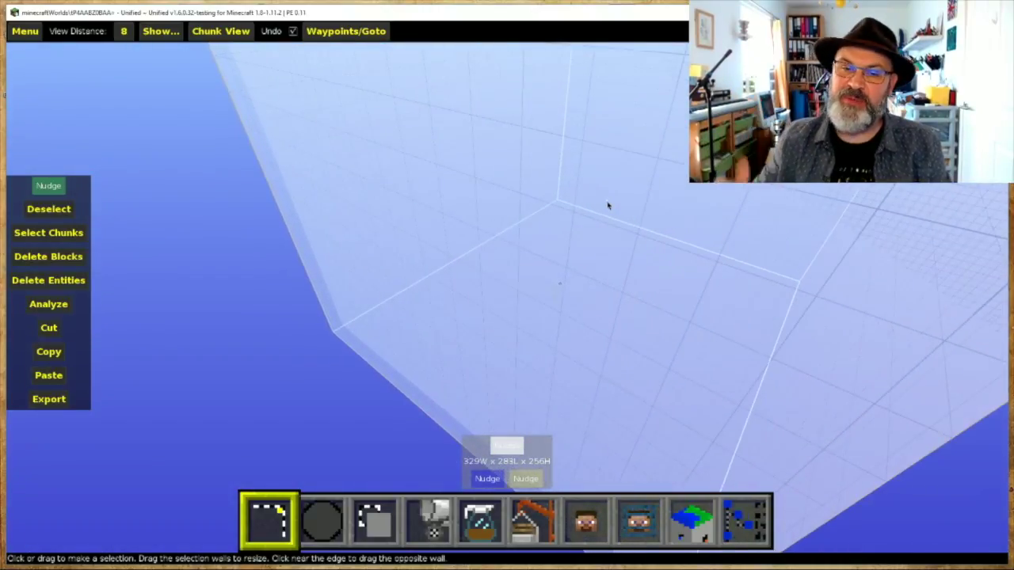
key(w)
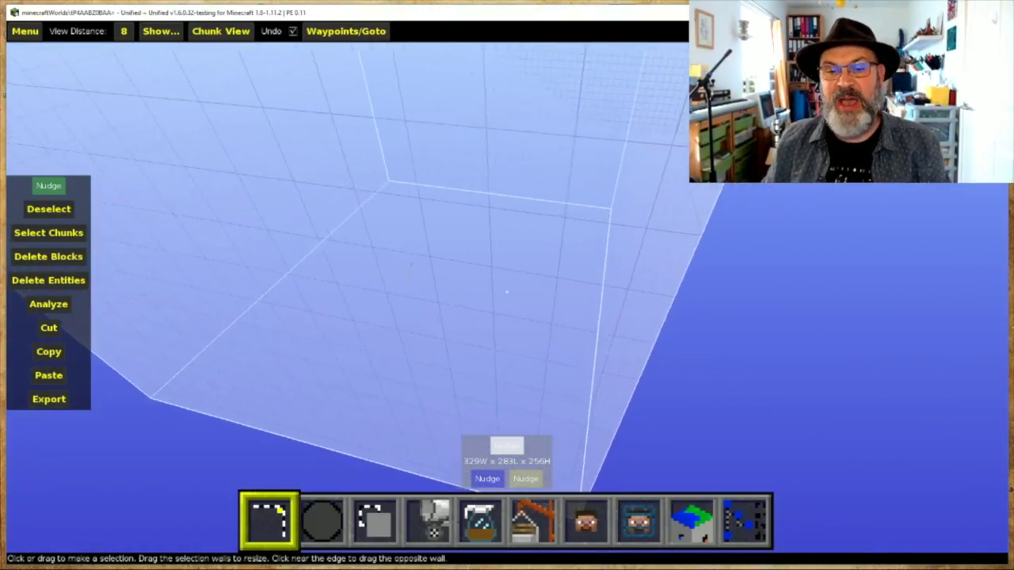
key(w)
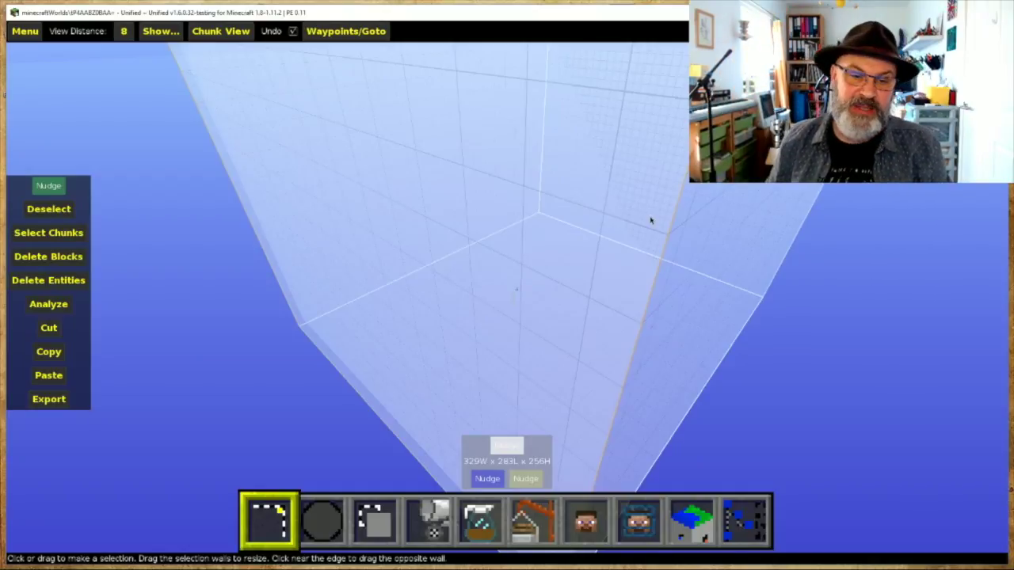
key(d)
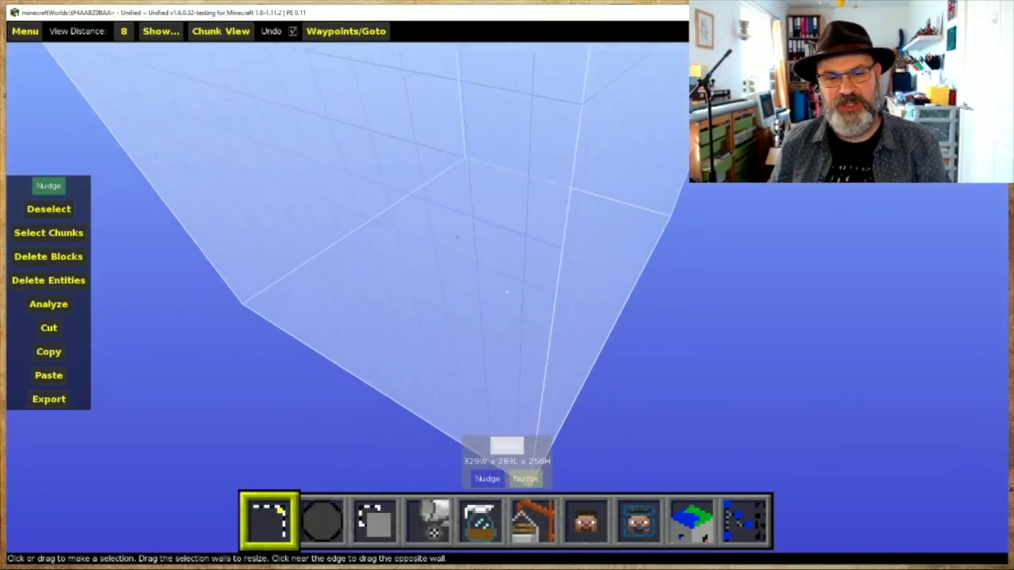
key(a)
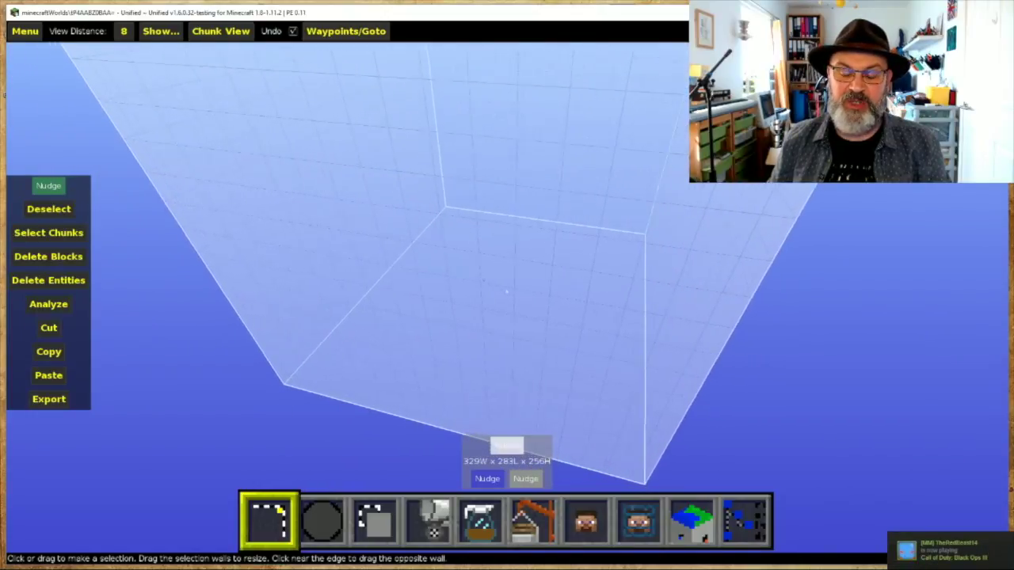
key(a)
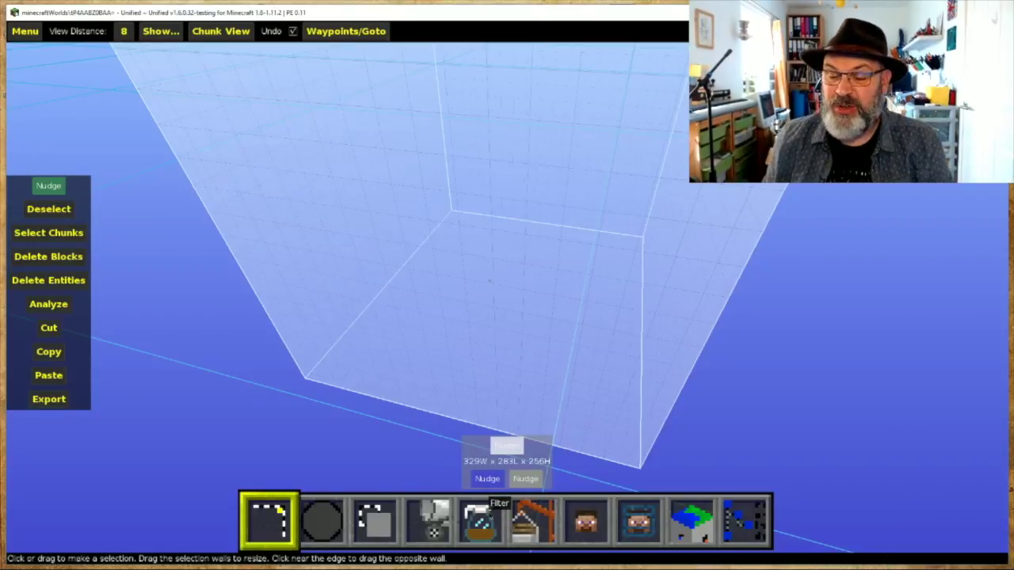
Run the Create Sub-Chunks filter on the selection, generating whole chunks without terrain.
click(485, 516)
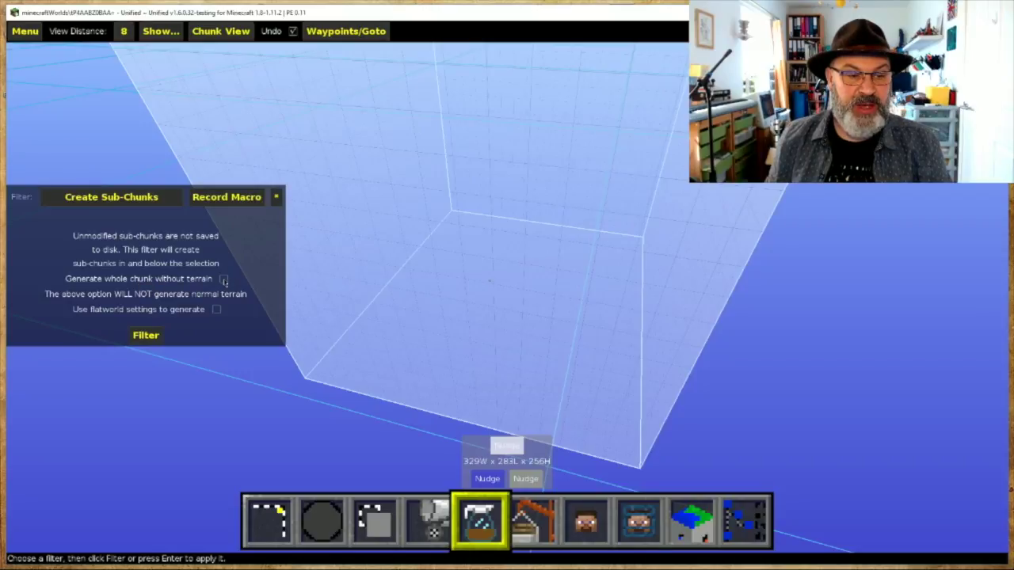
click(141, 336)
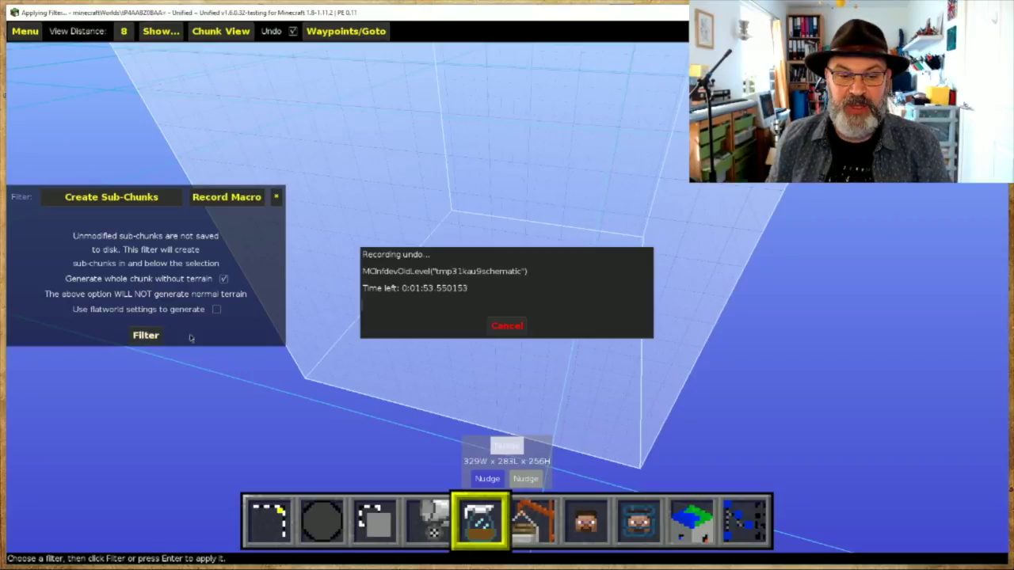
drag(505, 282, 497, 187)
Flatten the selection into a thin slab and fill it with Stone.
key(1)
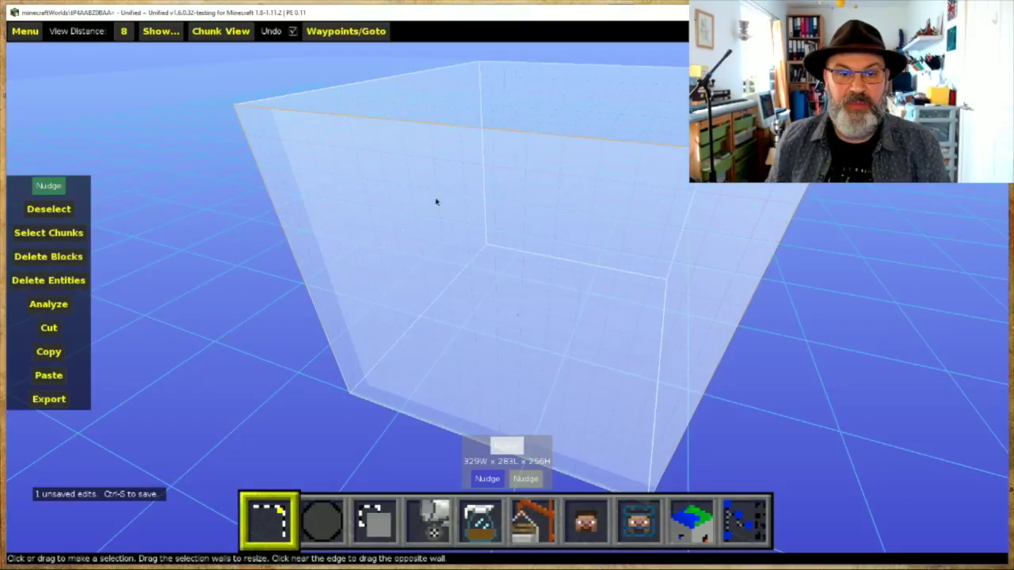
drag(469, 128, 456, 420)
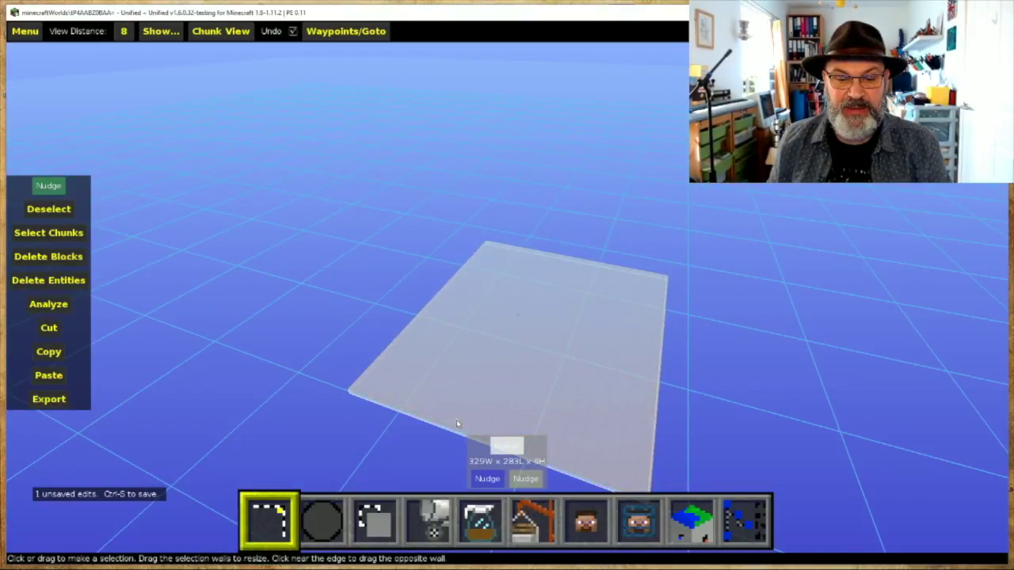
click(431, 509)
click(507, 428)
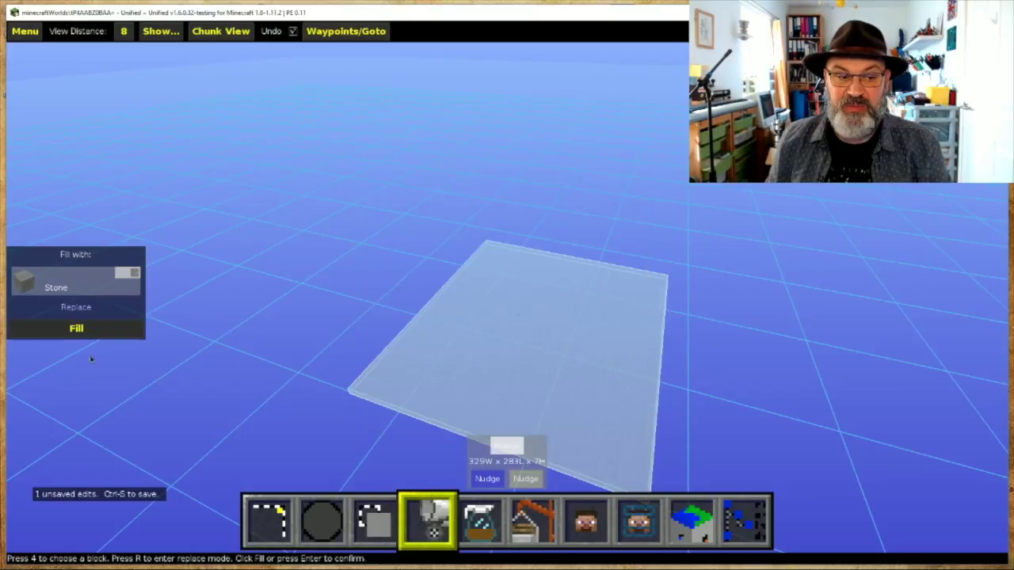
click(77, 332)
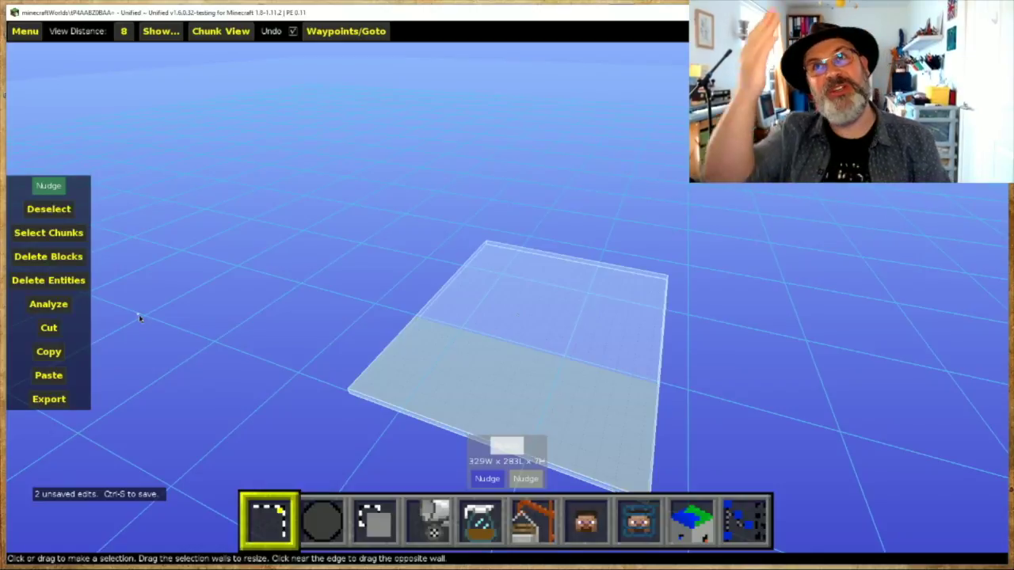
Stretch the selection's top face upward until it measures 329W x 283L x 214H.
key(w)
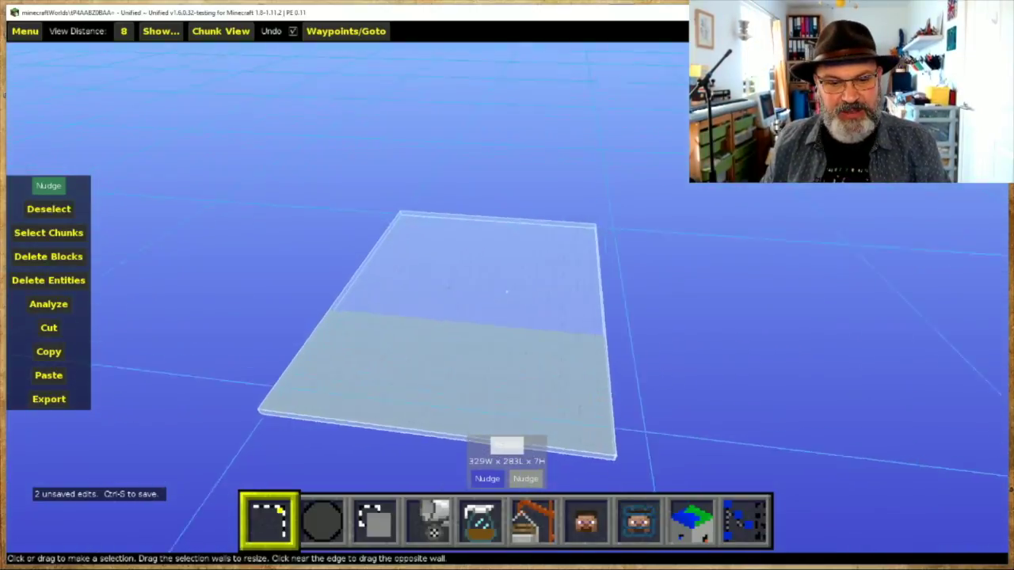
key(j)
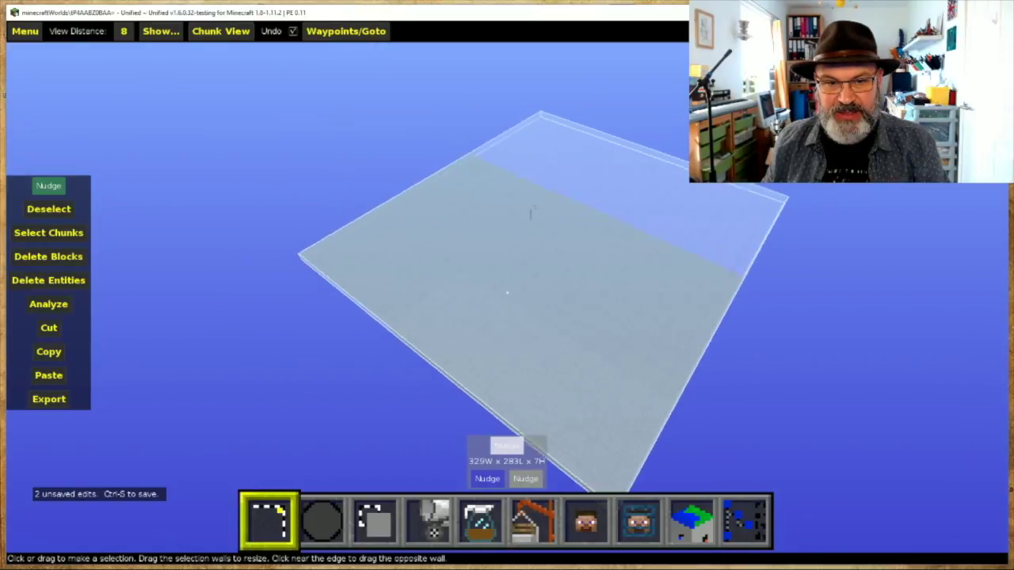
drag(468, 380, 475, 86)
key(Escape)
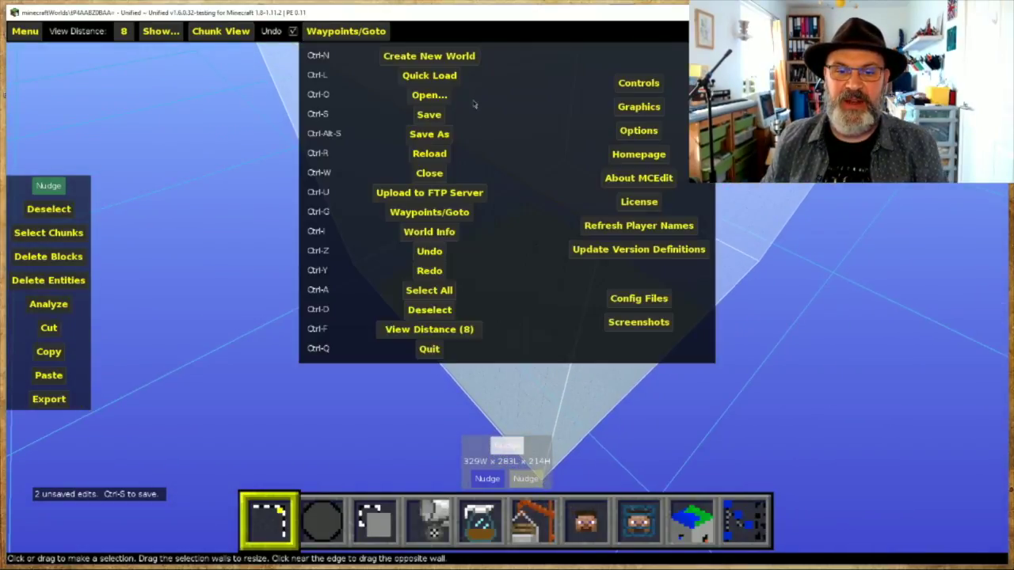
key(Escape)
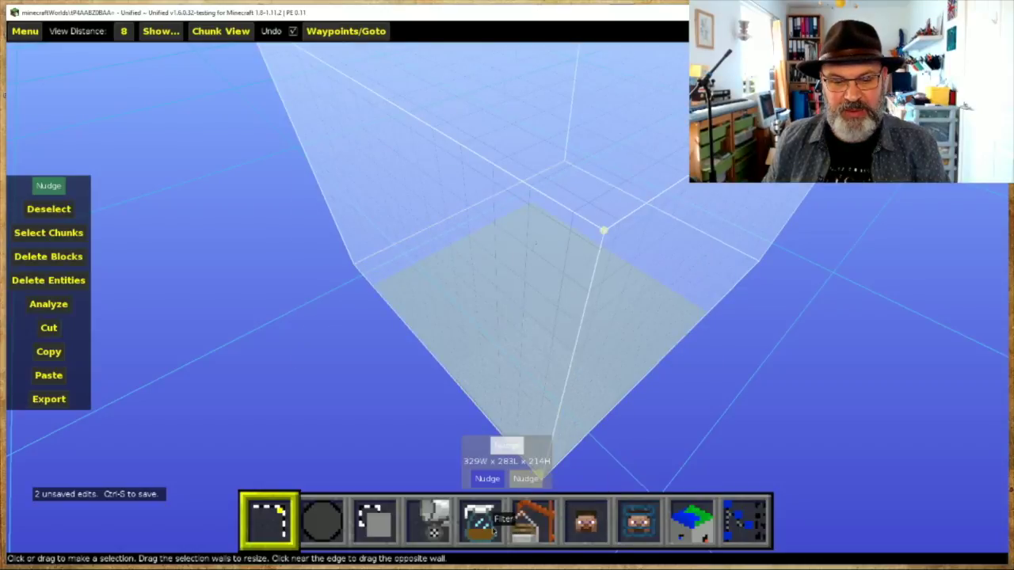
Start an import and pick medium heart.schematic from Documents\MCEdit\Schematics.
click(531, 519)
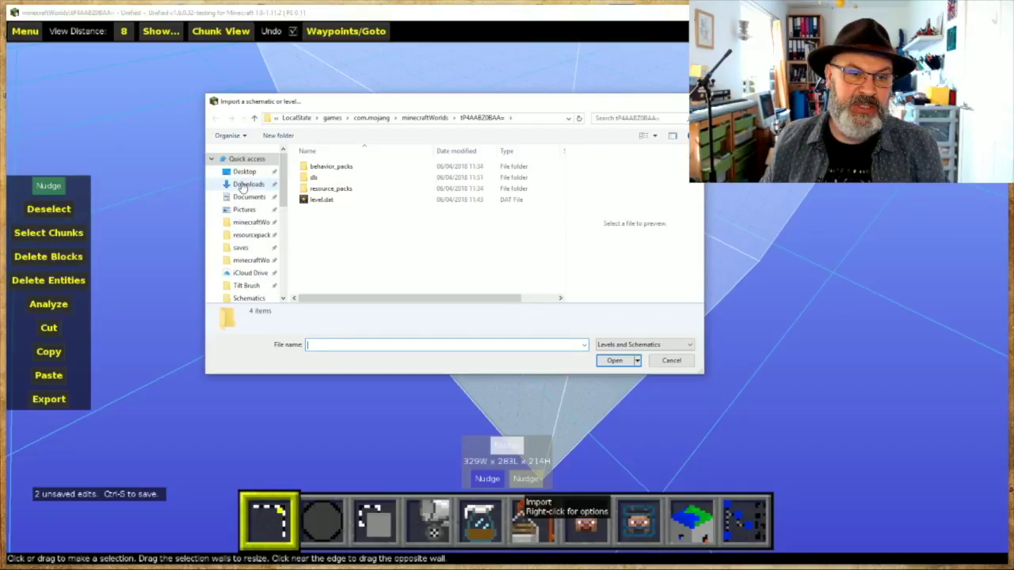
click(248, 197)
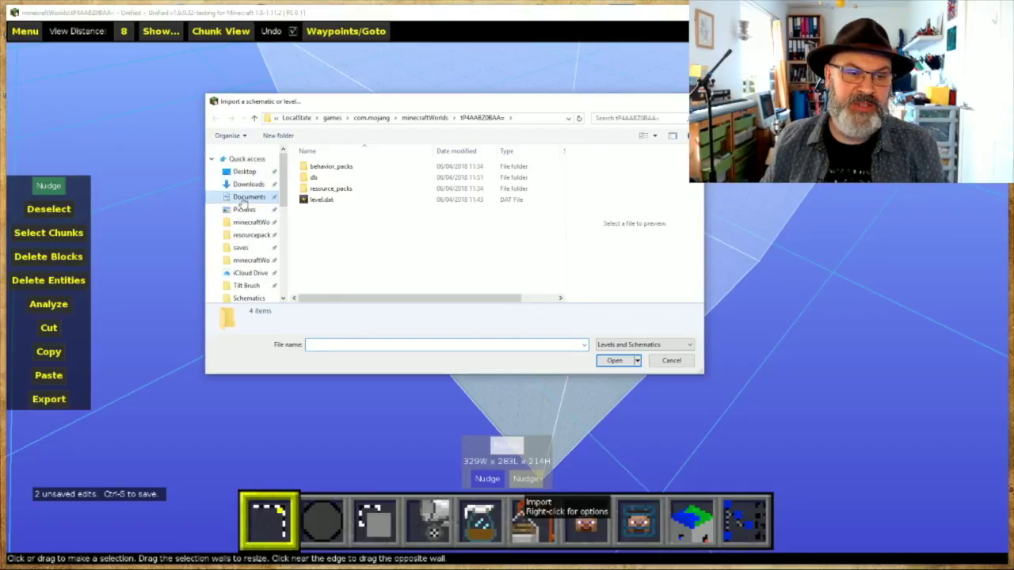
scroll(325, 224, down, 2)
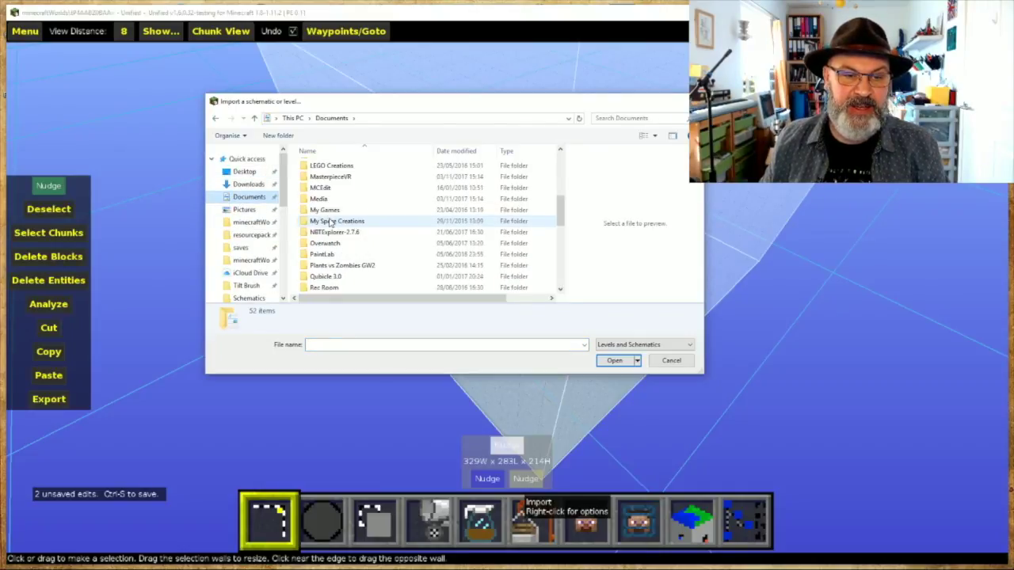
click(320, 190)
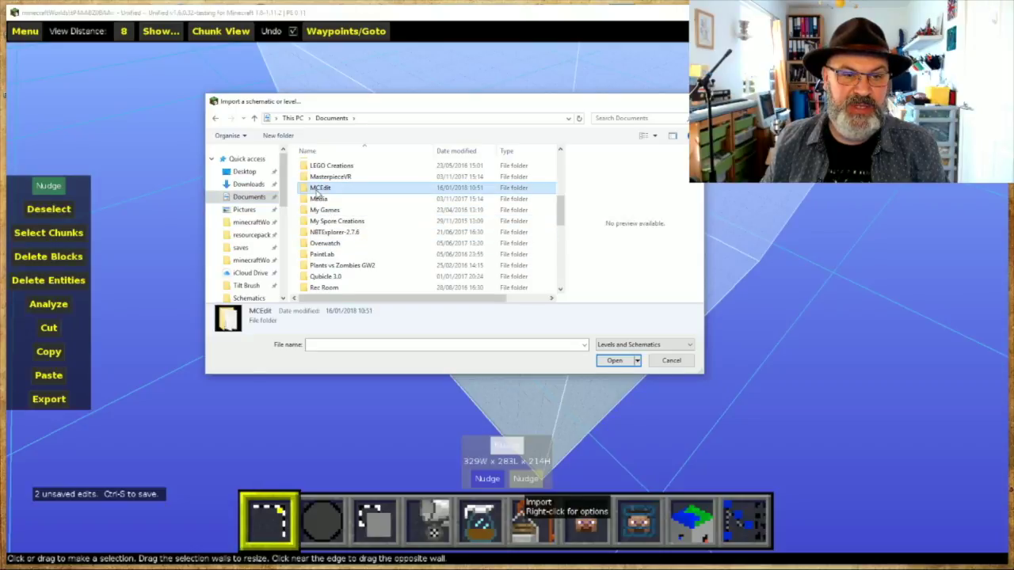
double_click(326, 191)
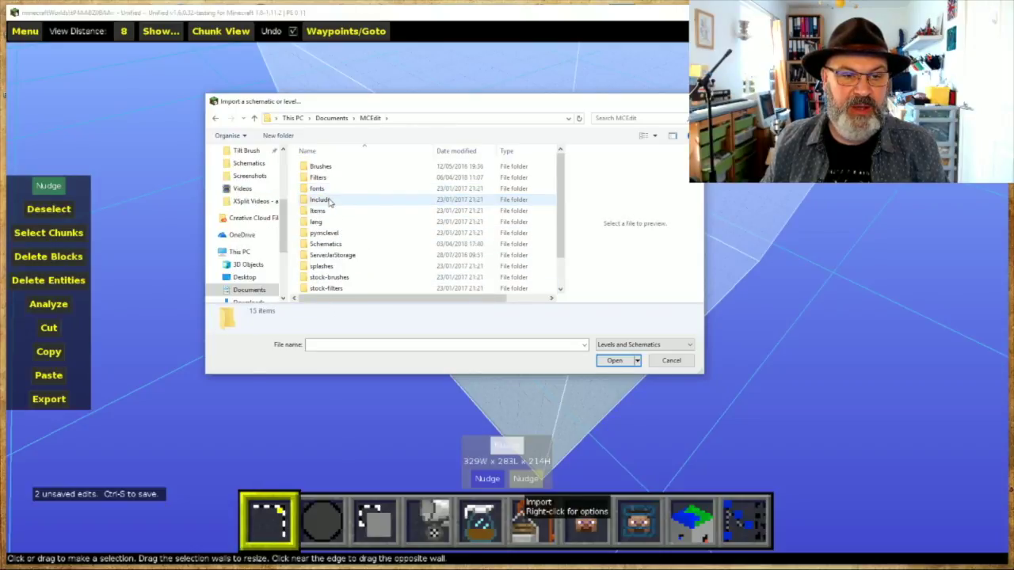
double_click(325, 244)
scroll(338, 222, down, 3)
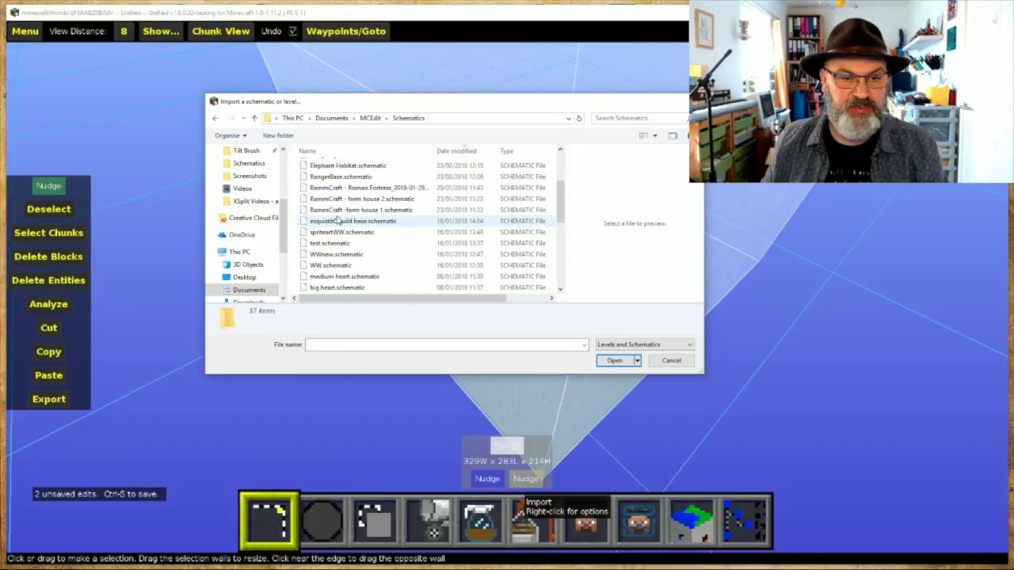
scroll(338, 222, down, 2)
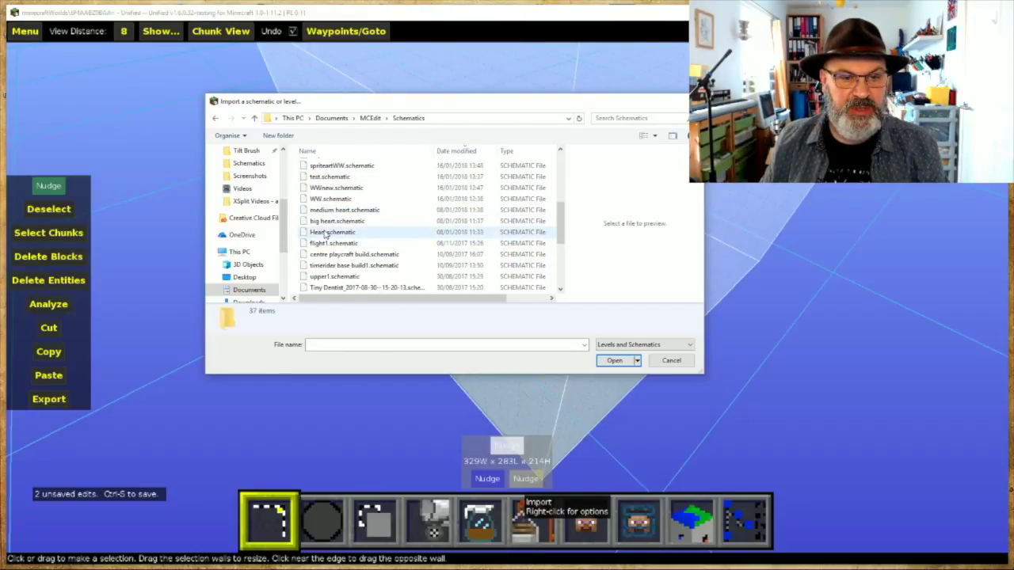
click(324, 211)
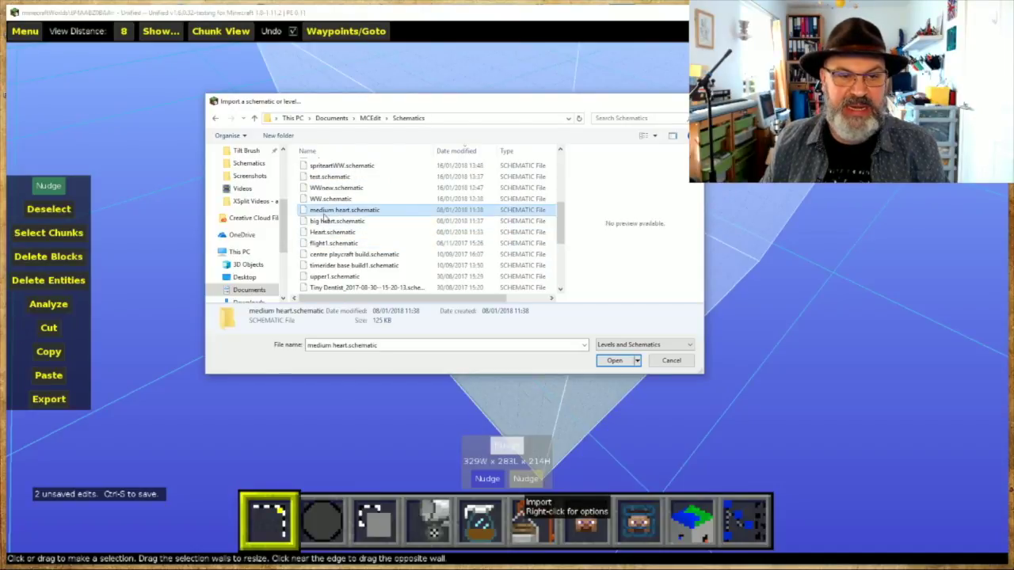
Place the medium heart schematic onto the stone floor and deselect it.
click(614, 361)
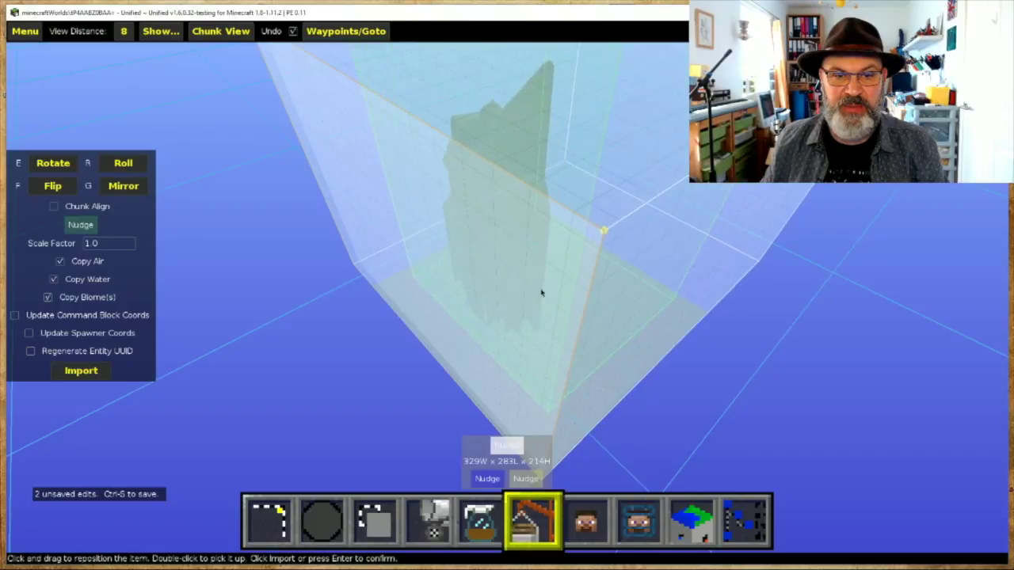
key(s)
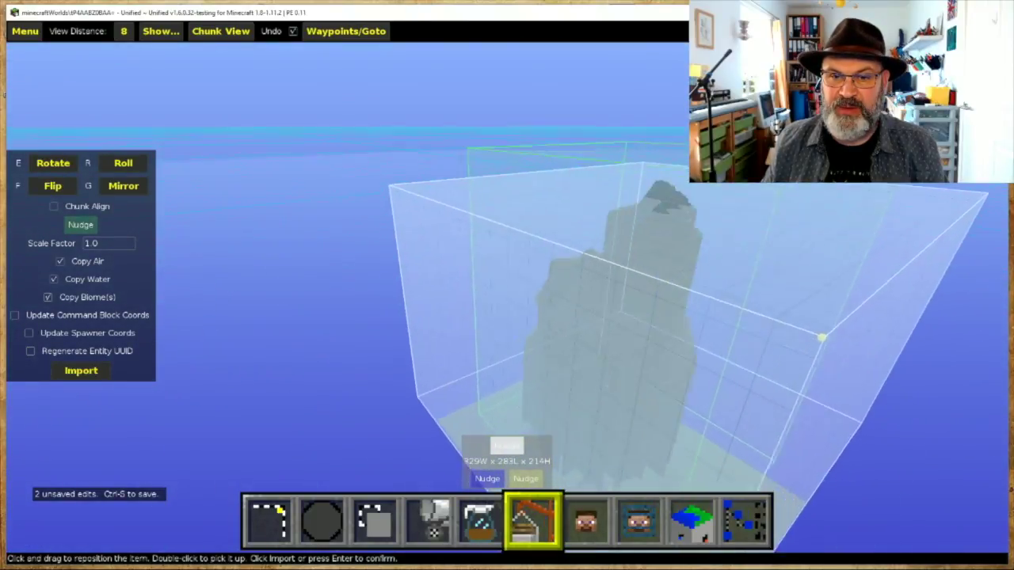
key(w)
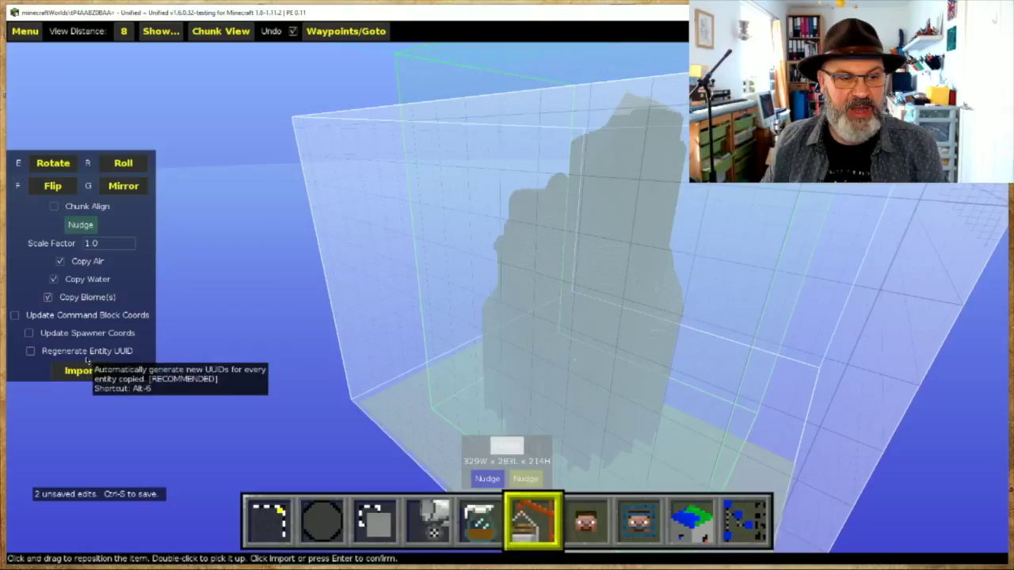
click(95, 371)
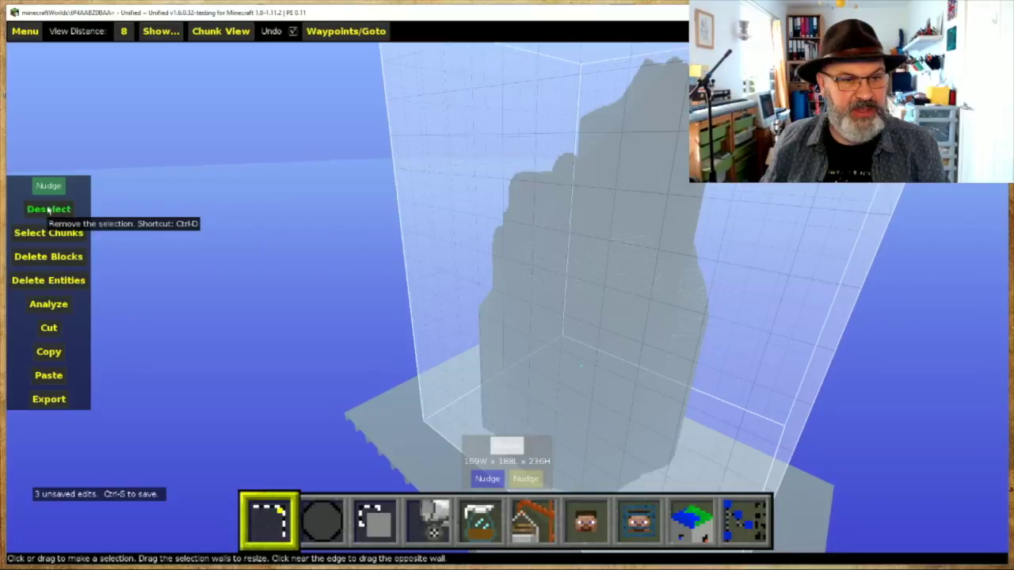
click(49, 209)
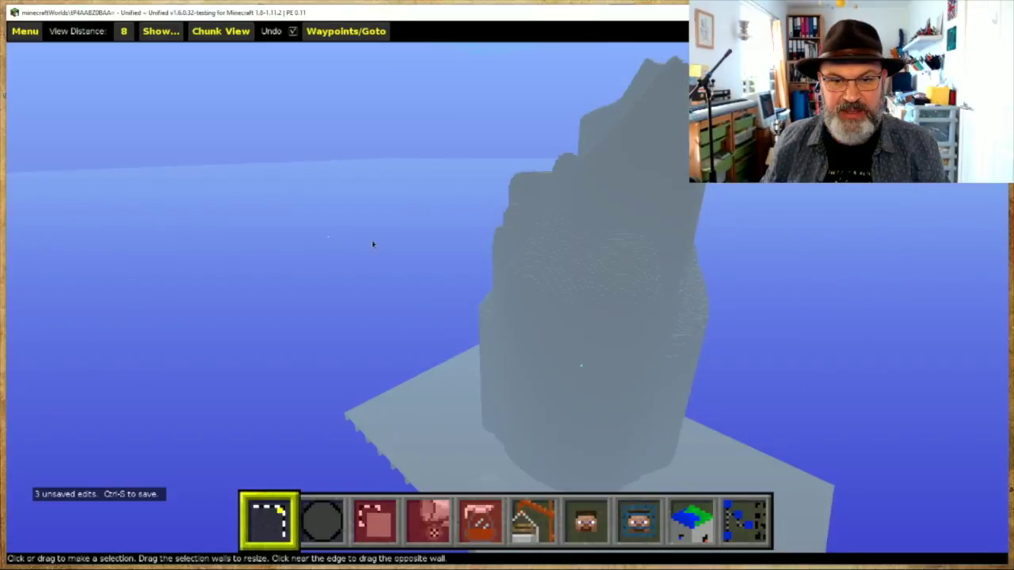
Circle around the imported heart, then save the world with Ctrl+S.
key(w)
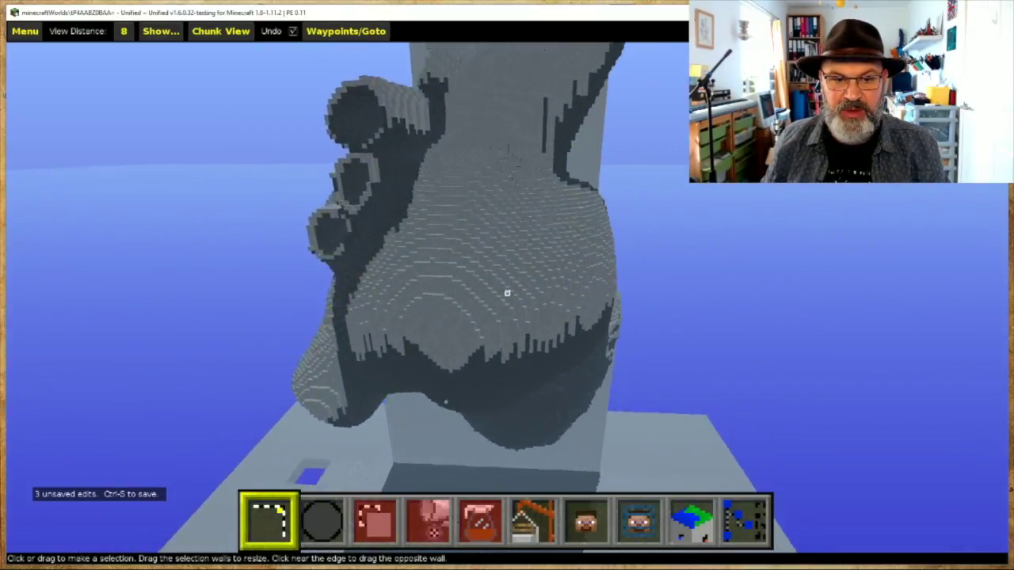
key(l)
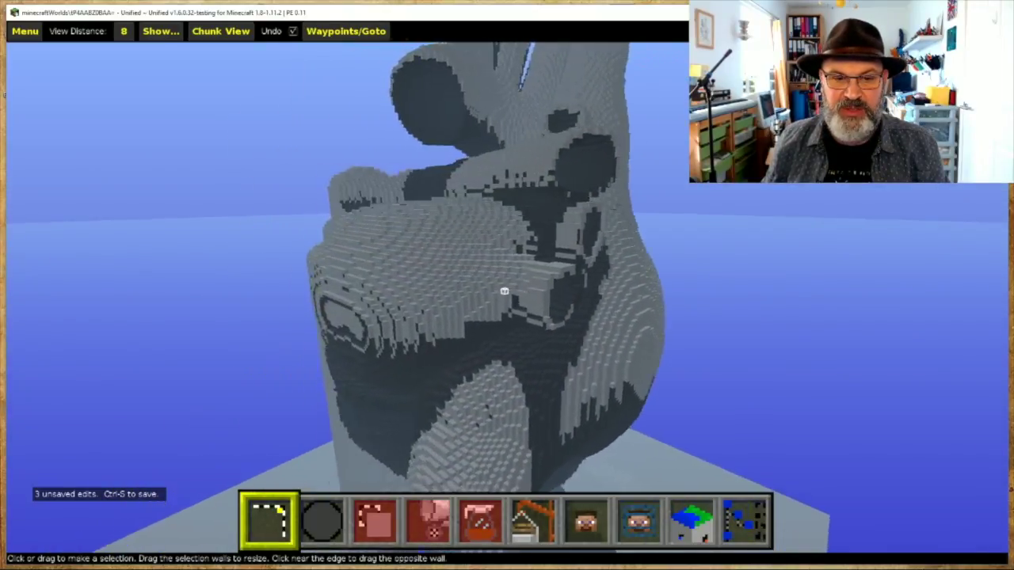
key(l)
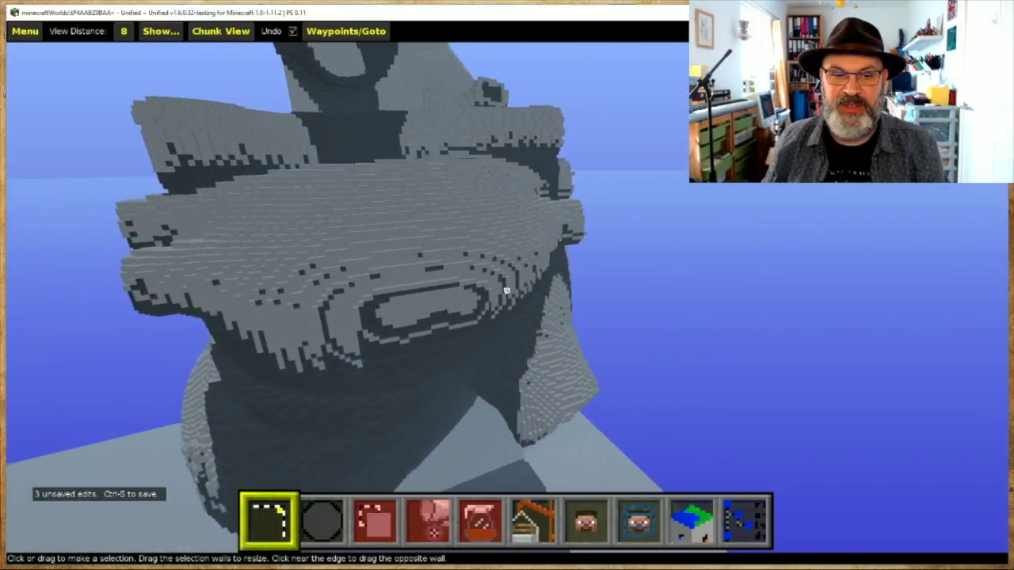
key(l)
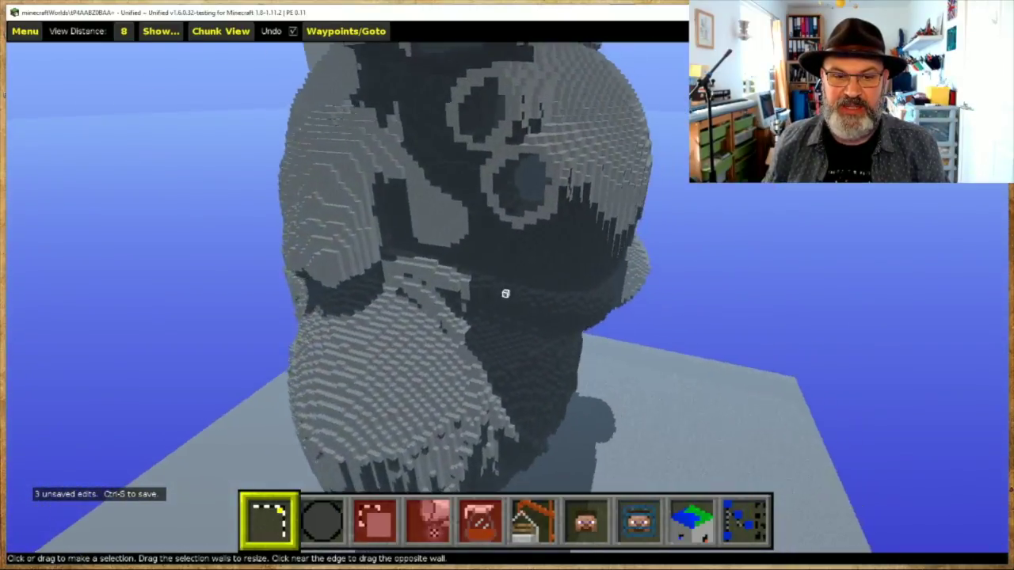
key(l)
key(ctrl+s)
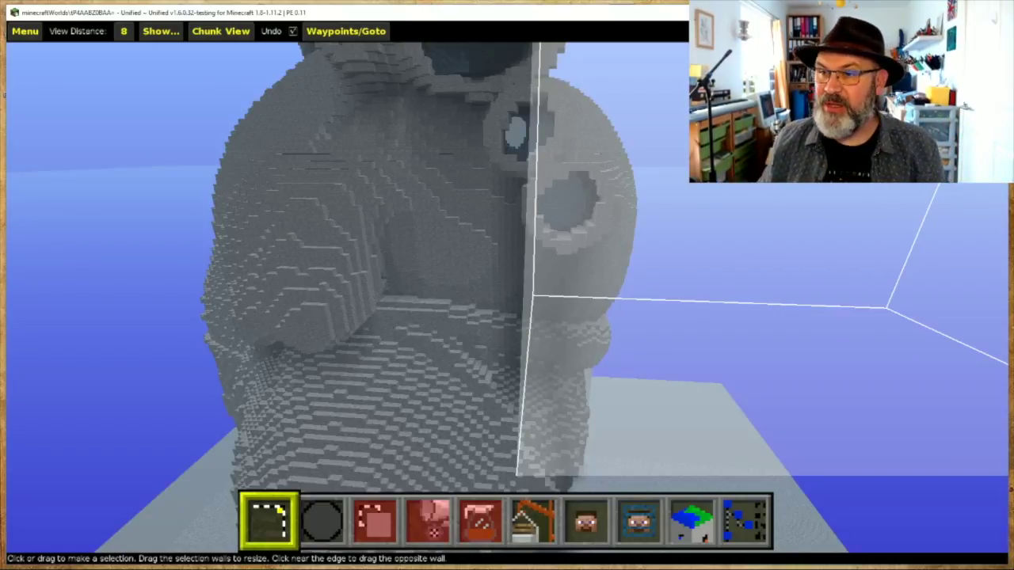
key(ctrl+d)
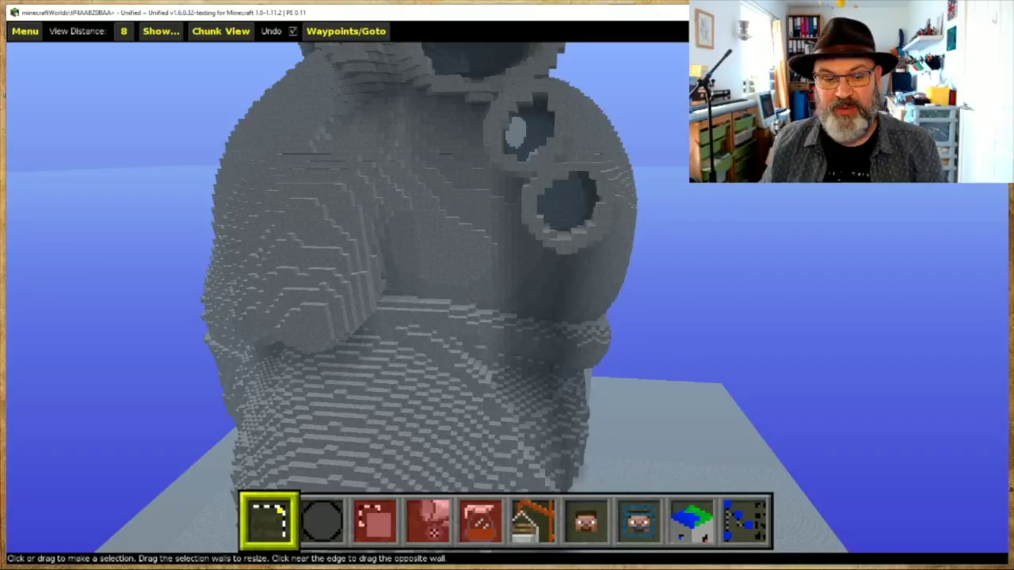
key(Escape)
Quit MCEdit-Unified and reopen Void World in Minecraft: Education Edition.
click(439, 351)
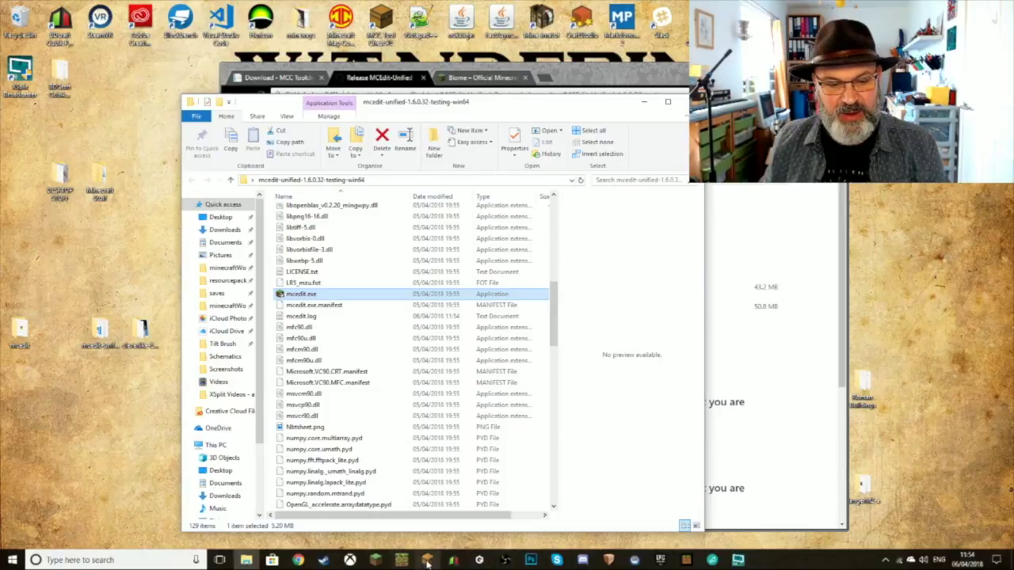
click(428, 561)
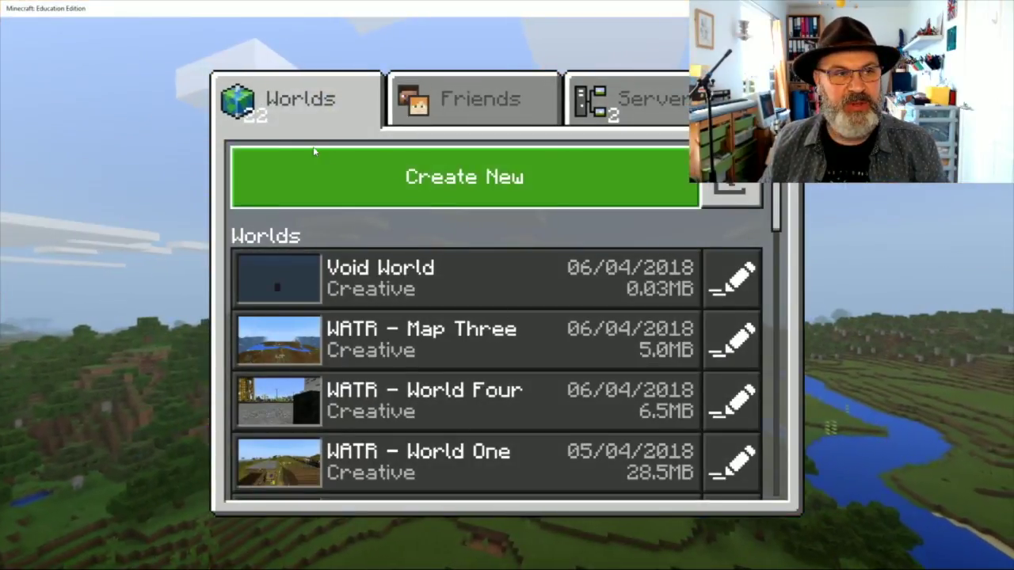
click(392, 281)
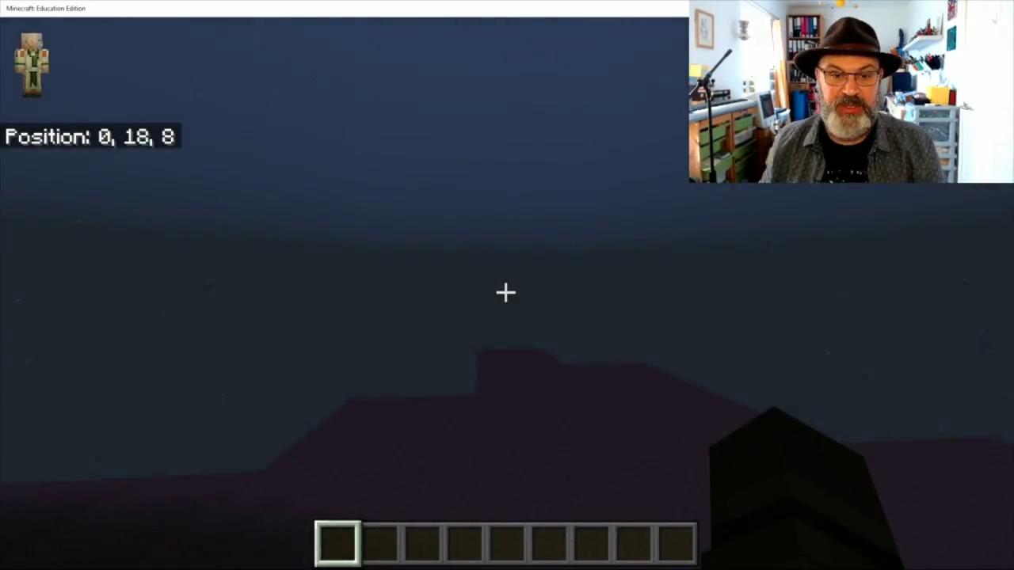
Fly up beside the heart sculpture and enter /time set day in chat.
key(w)
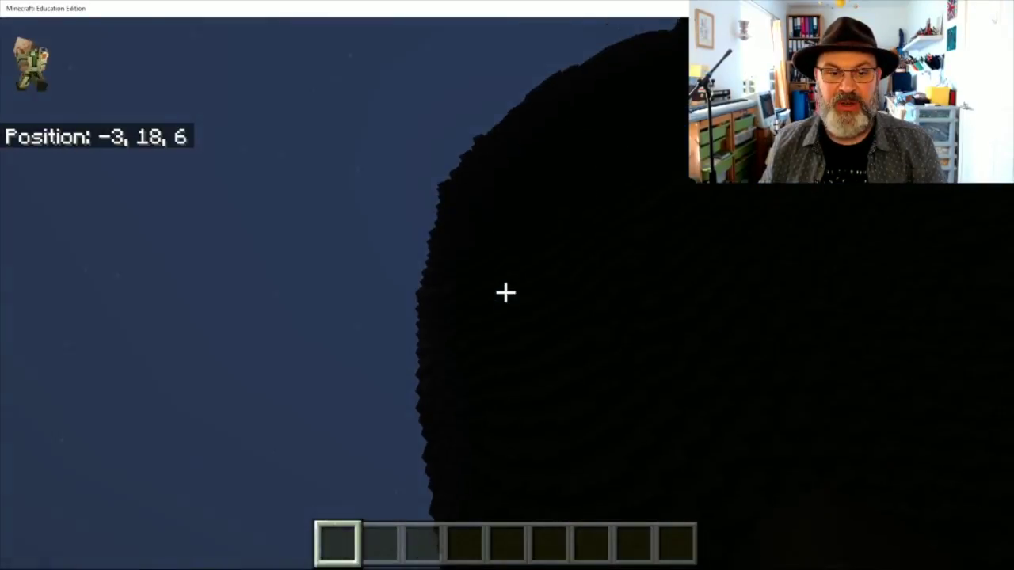
key(space)
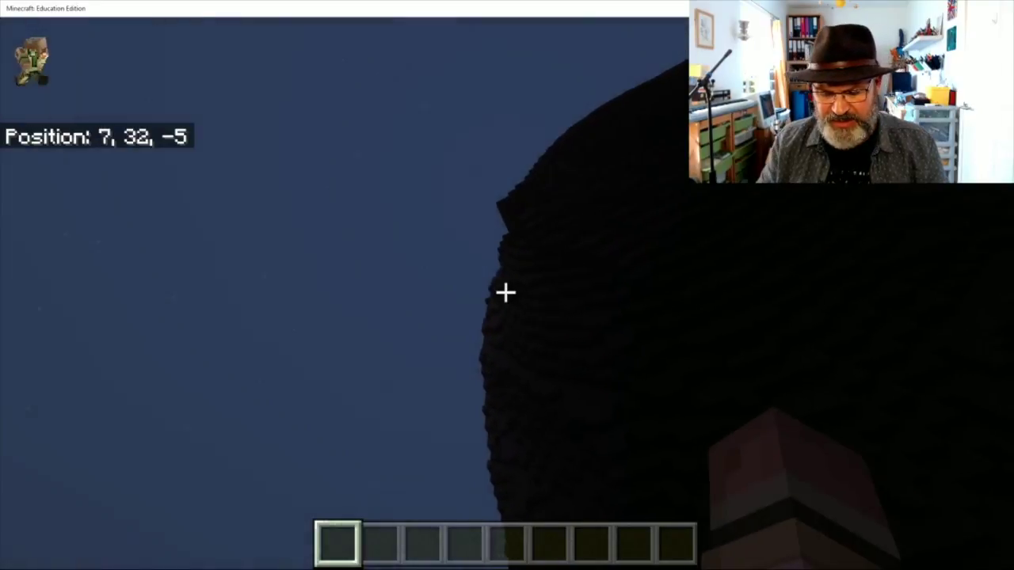
text(/time se)
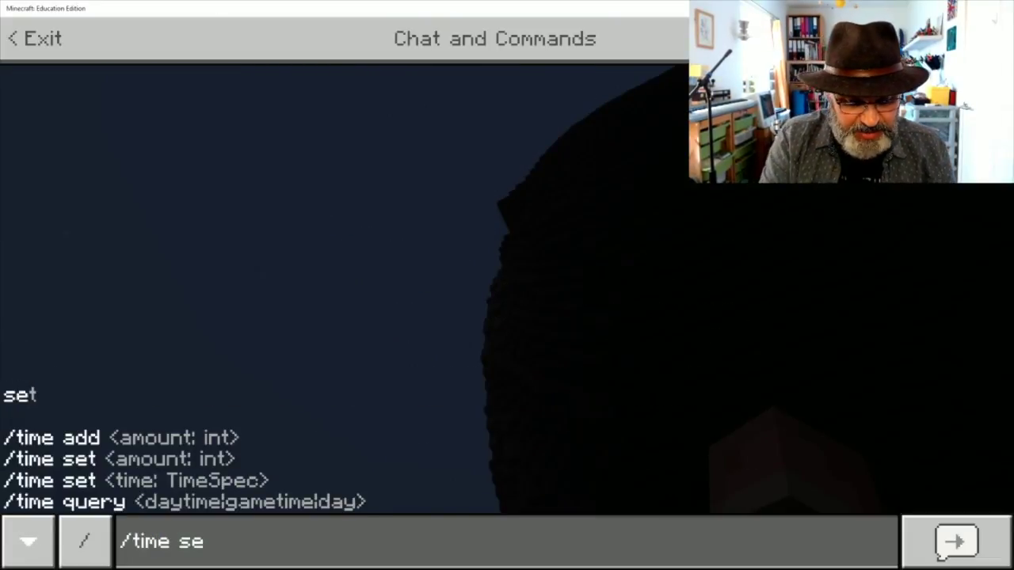
text(t day)
key(Return)
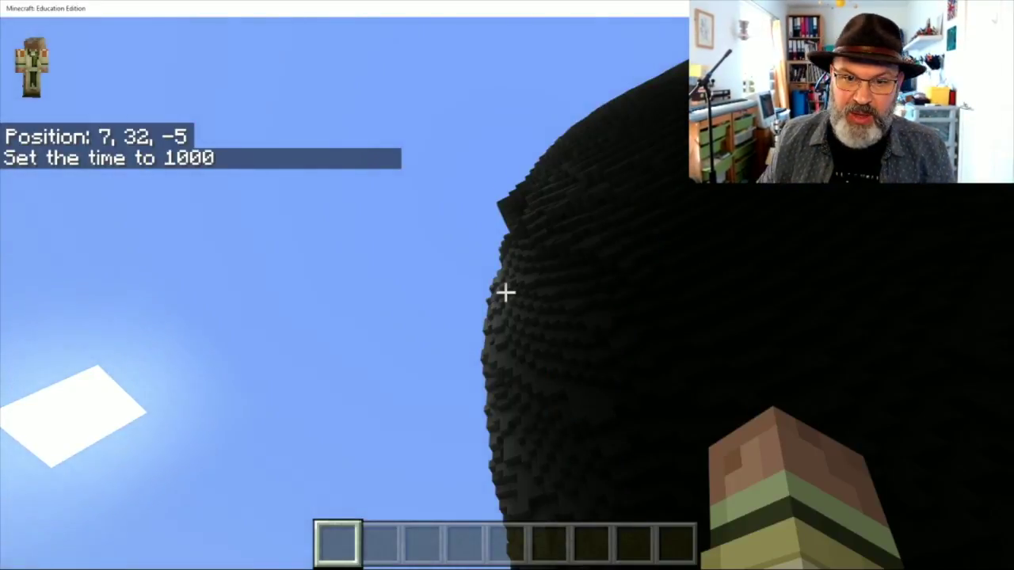
key(space)
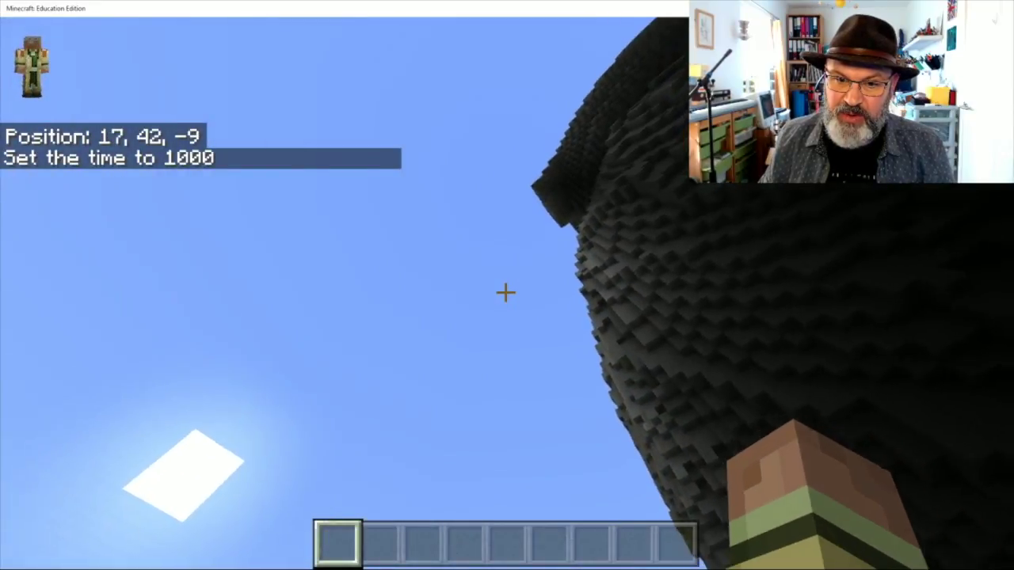
key(w)
key(space)
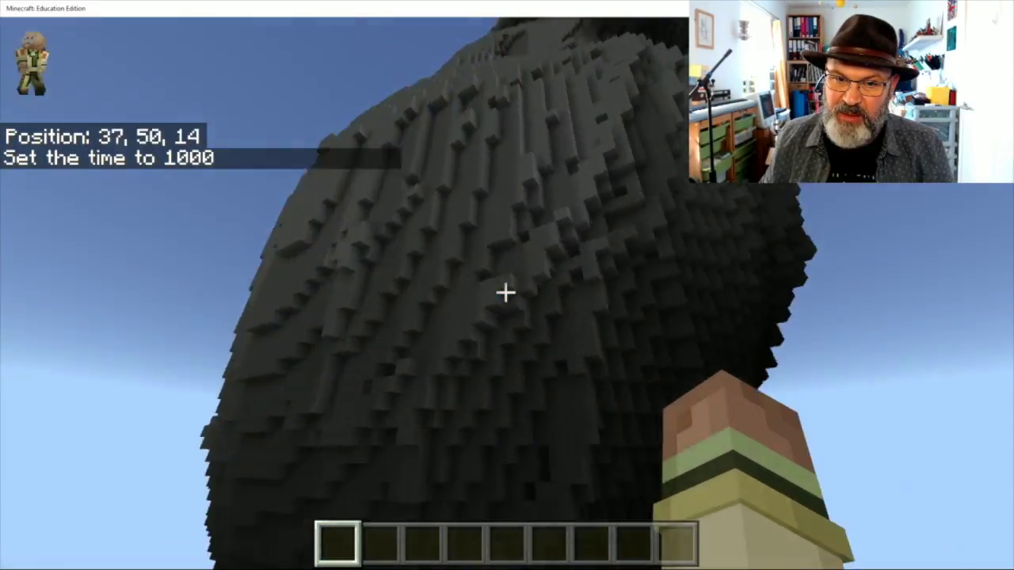
key(w)
key(space)
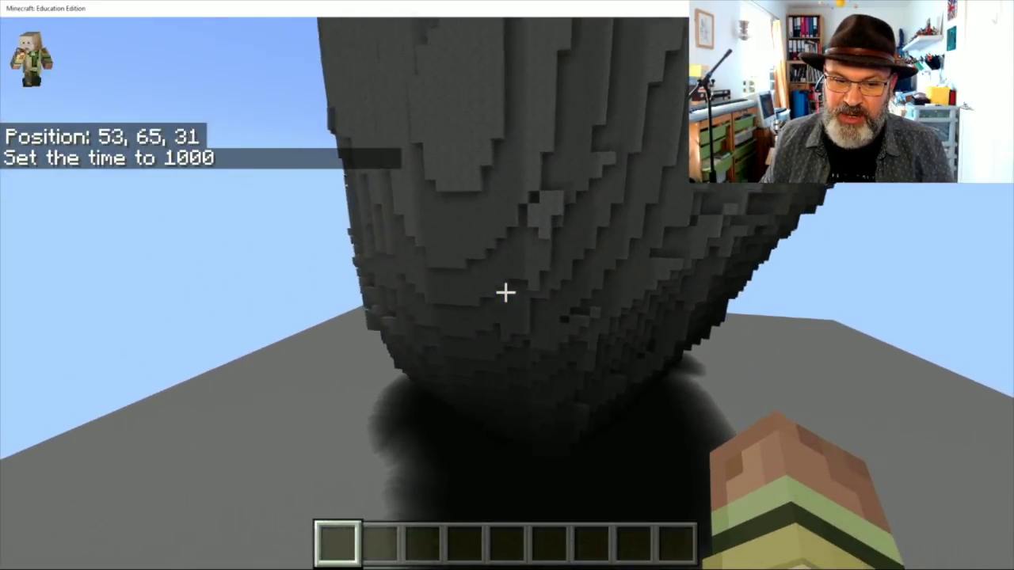
key(w)
key(space)
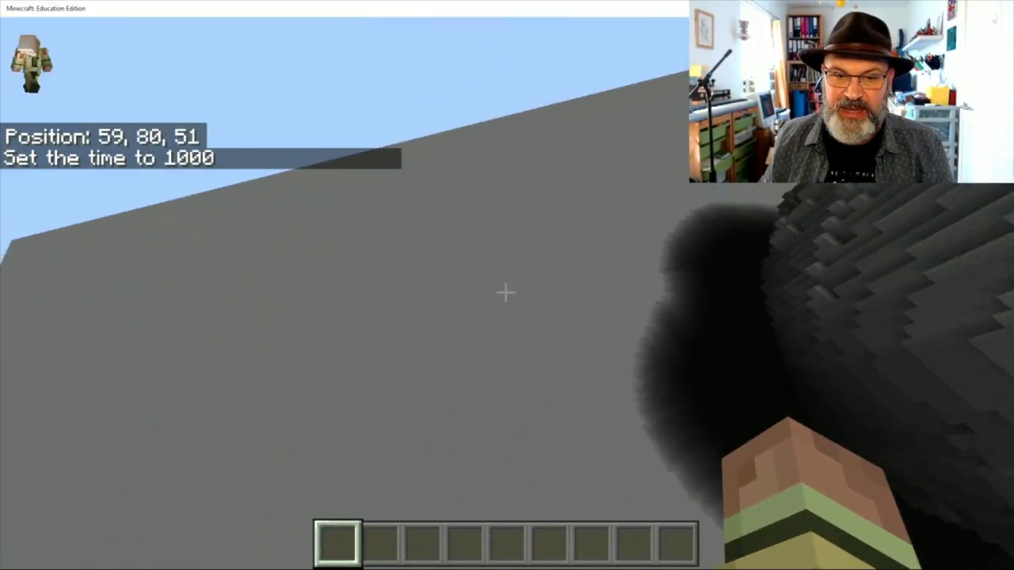
key(w)
key(space)
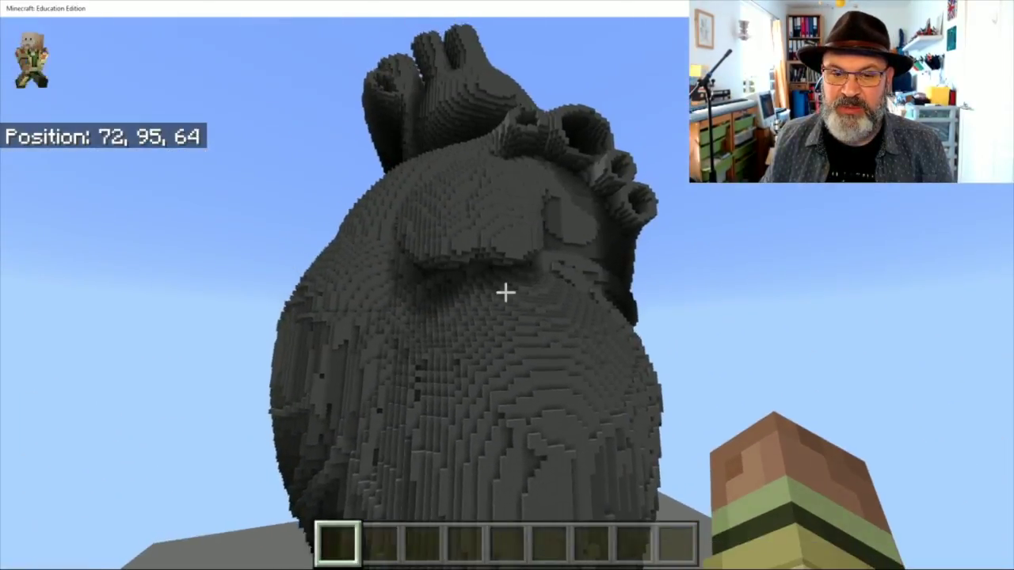
key(w)
key(space)
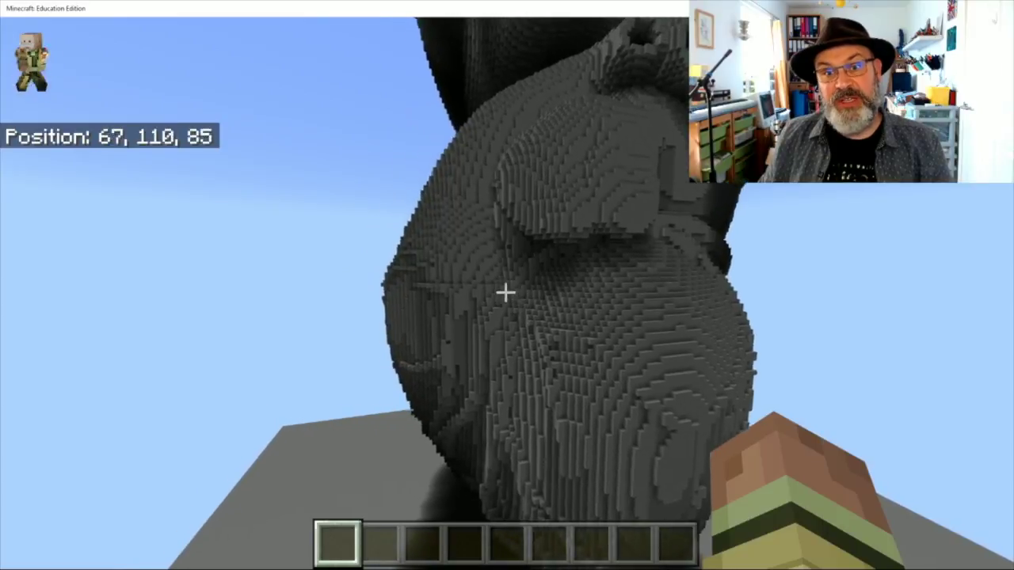
key(w)
key(space)
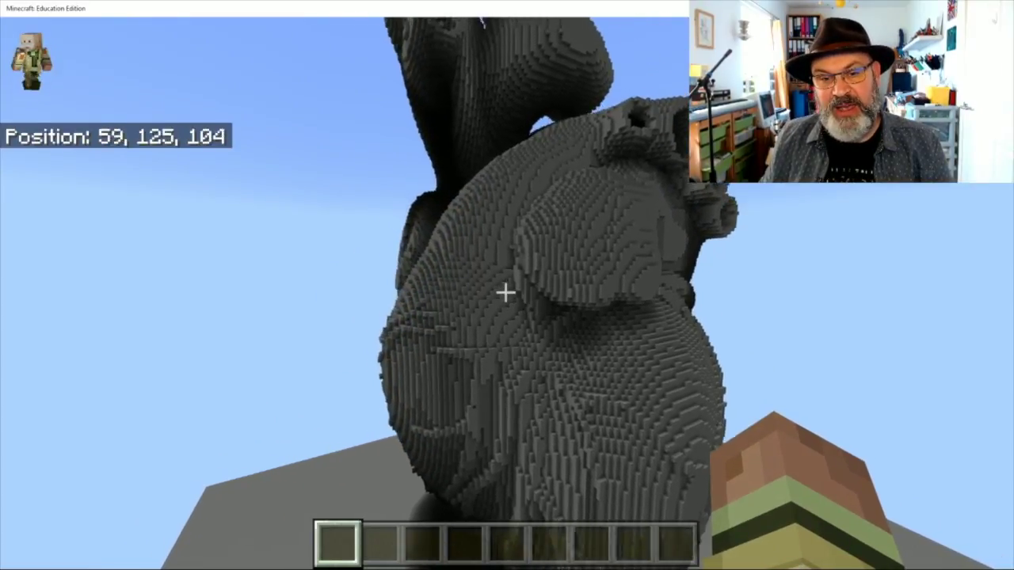
key(w)
key(space)
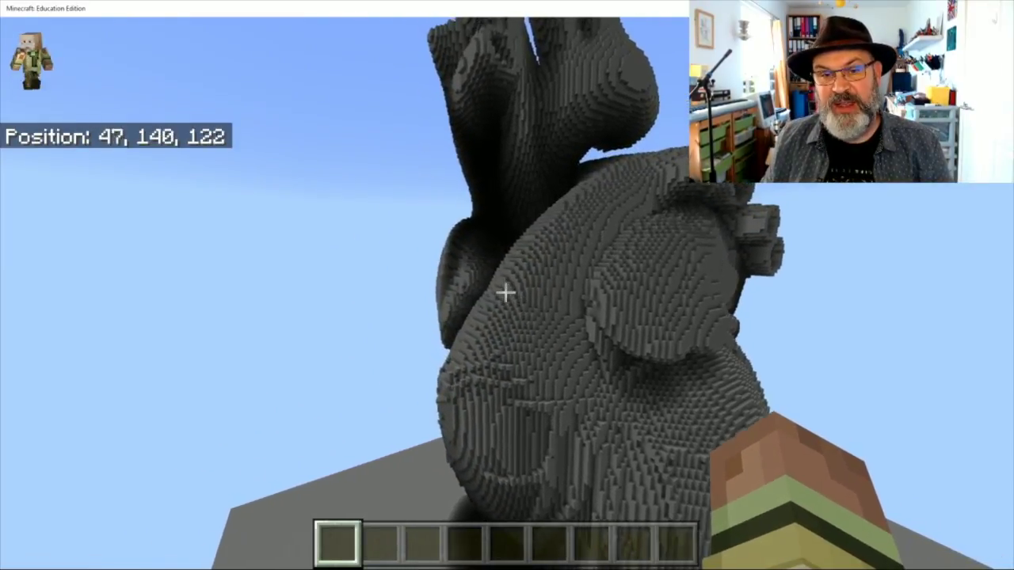
key(w)
key(space)
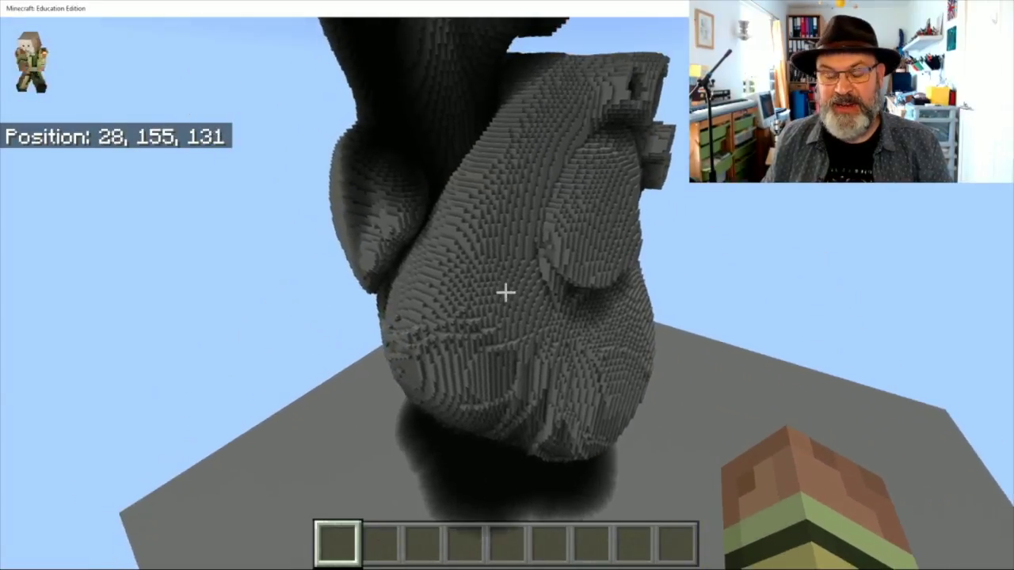
key(w)
key(space)
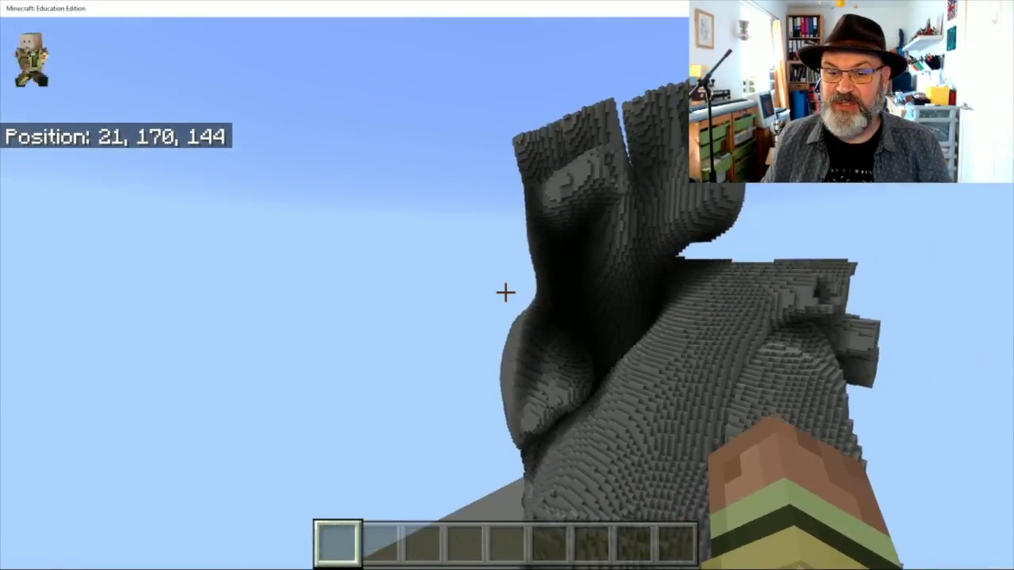
key(w)
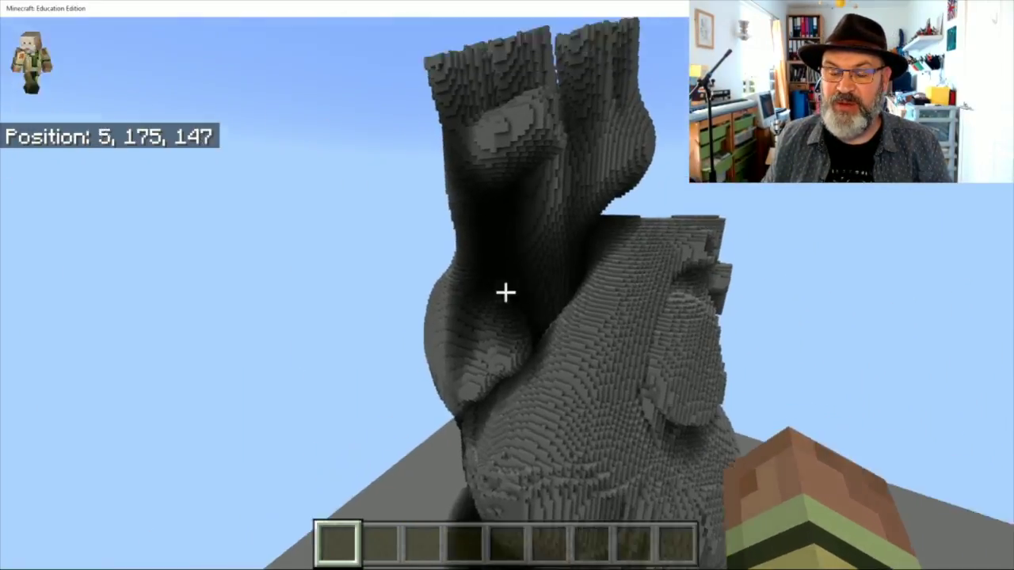
key(w)
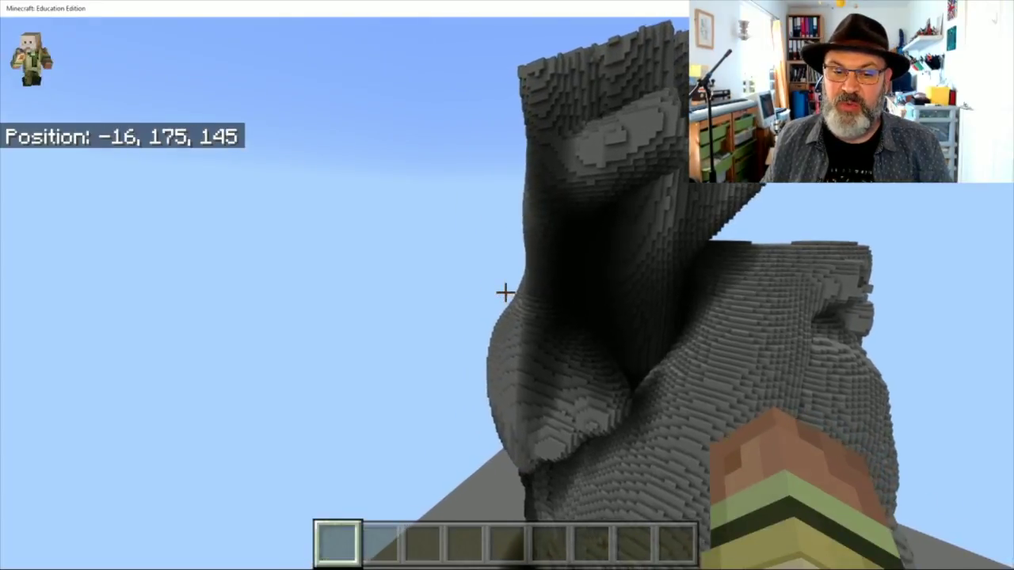
key(w)
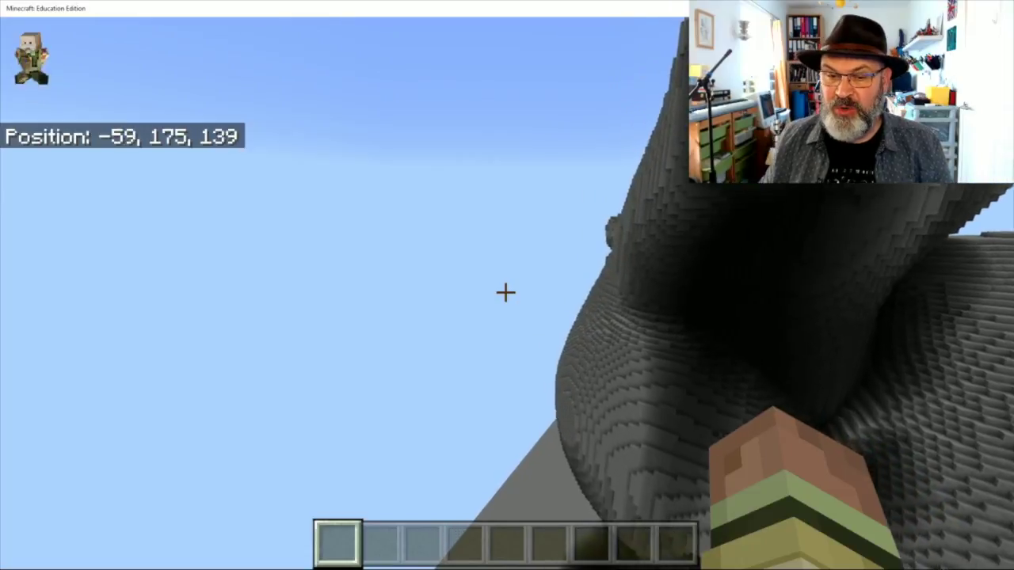
key(w)
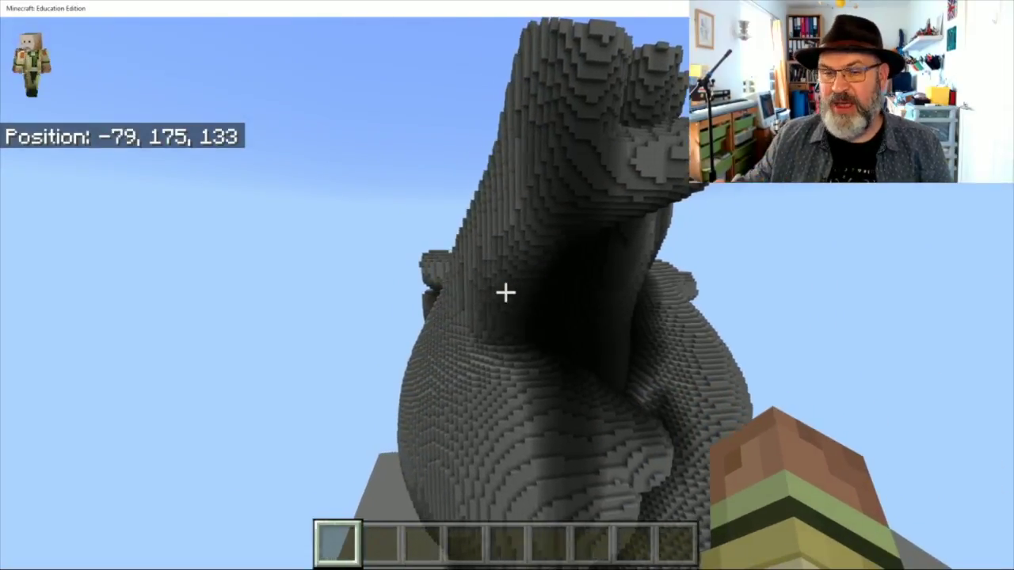
key(w)
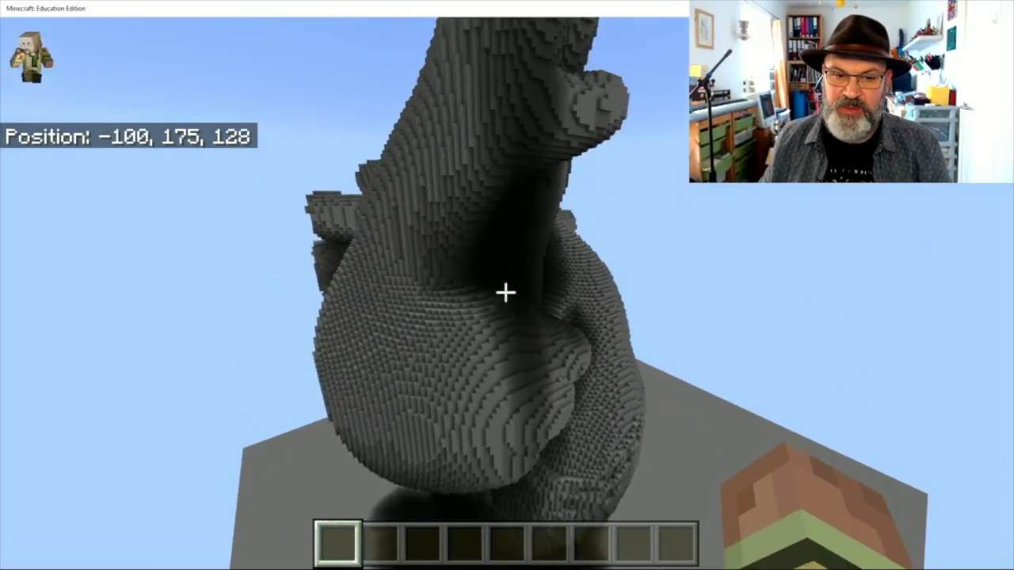
key(w)
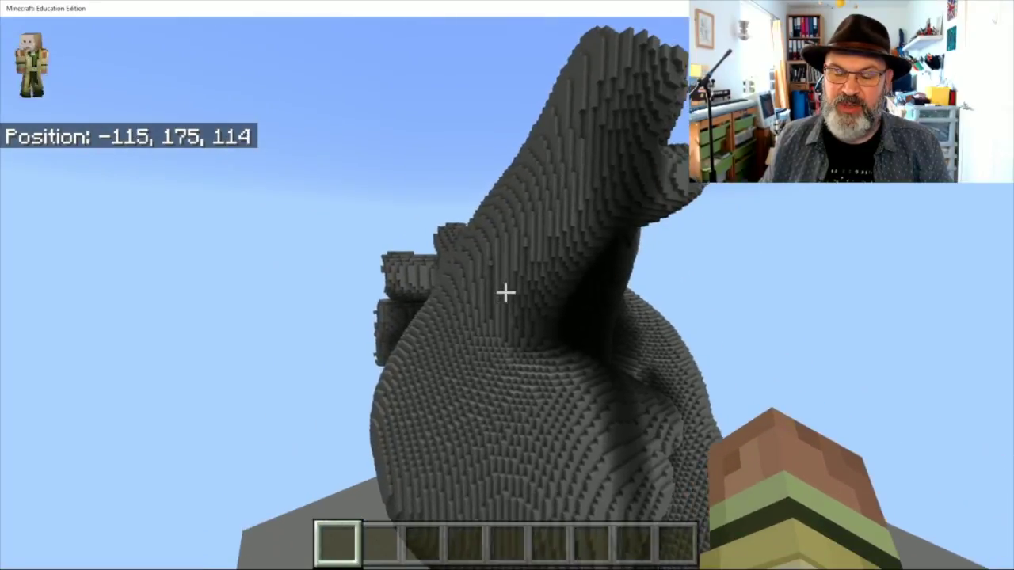
key(w)
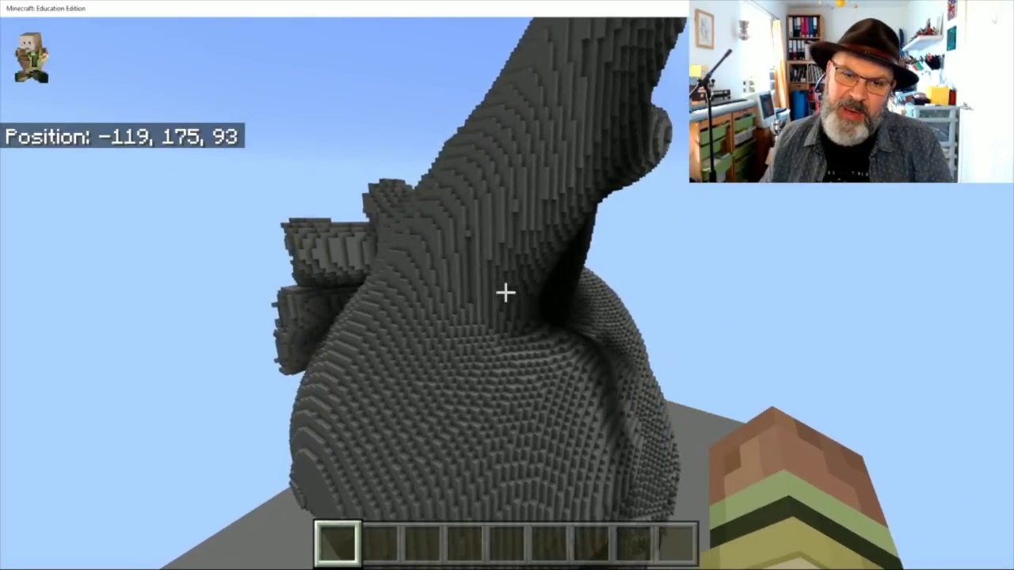
key(w)
key(space)
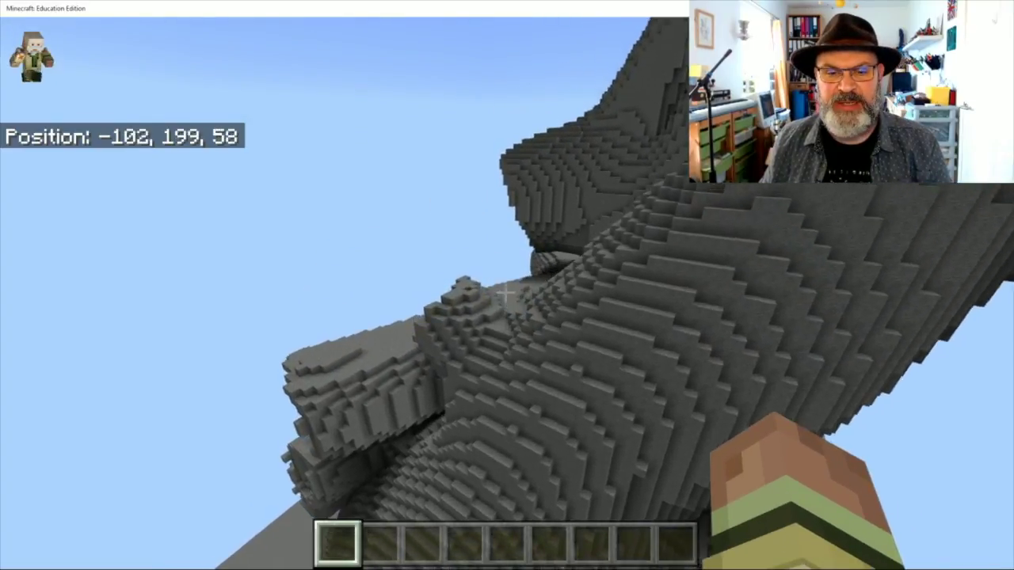
key(w)
key(space)
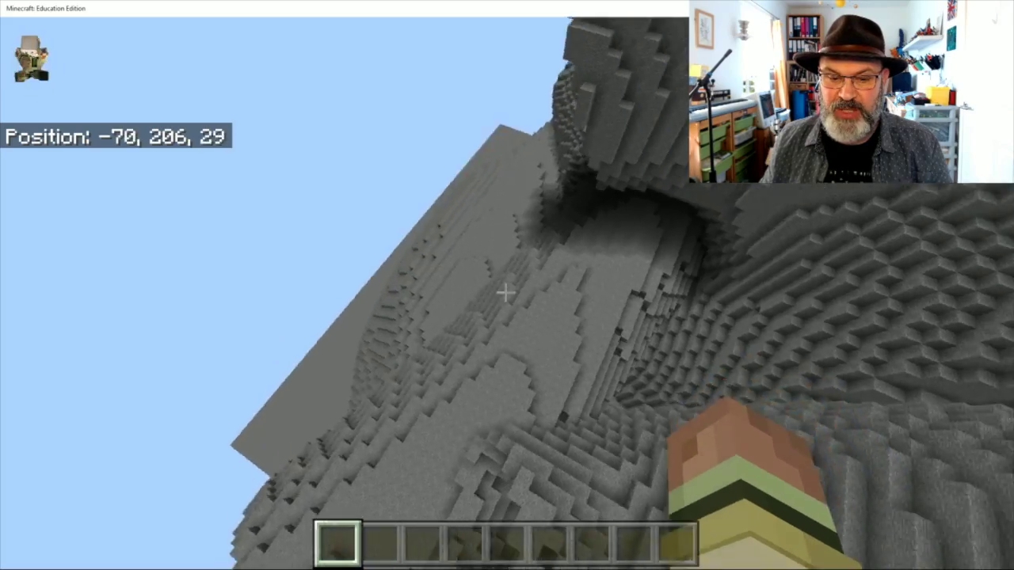
key(w)
key(shift)
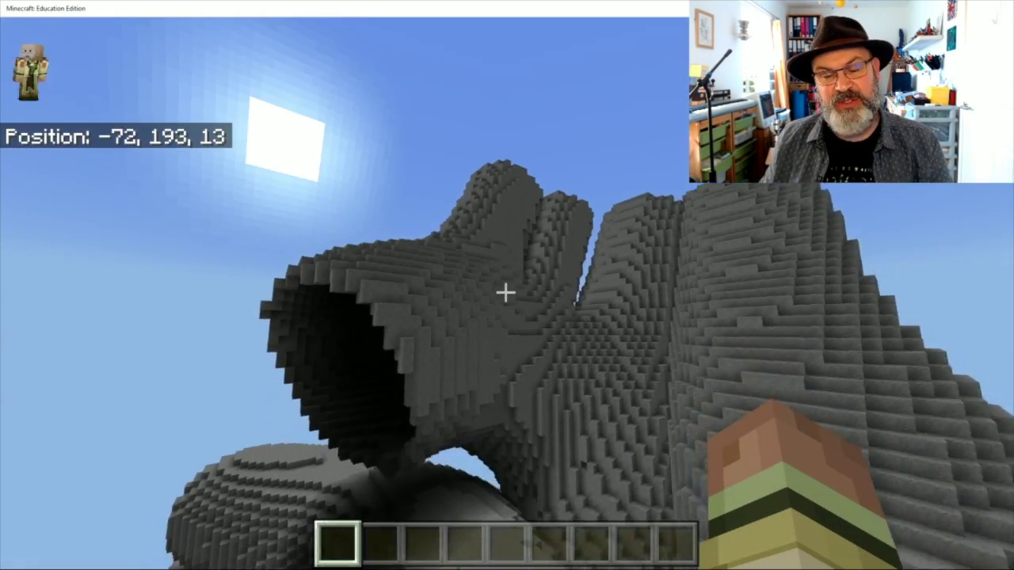
key(w)
key(shift)
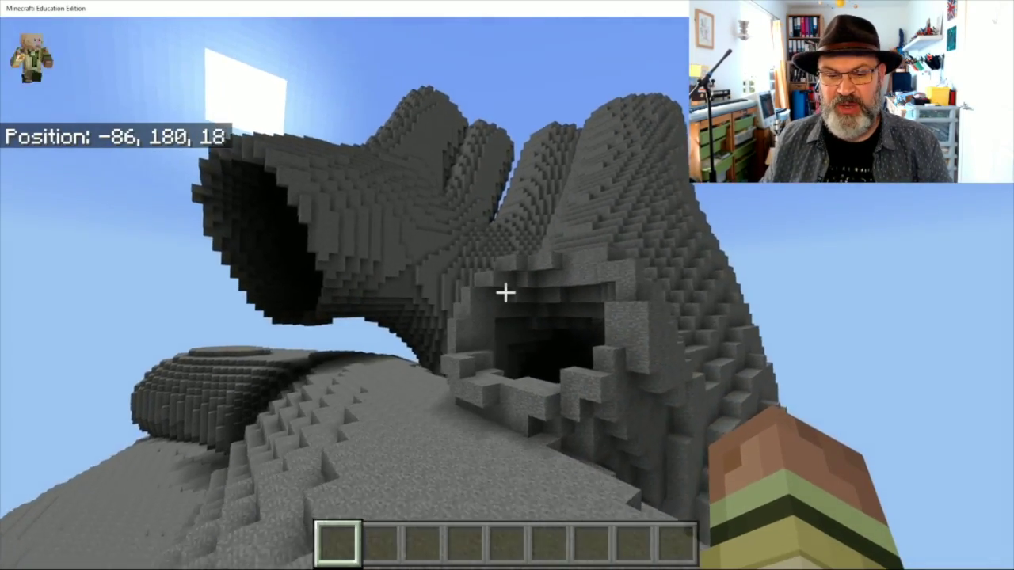
key(w)
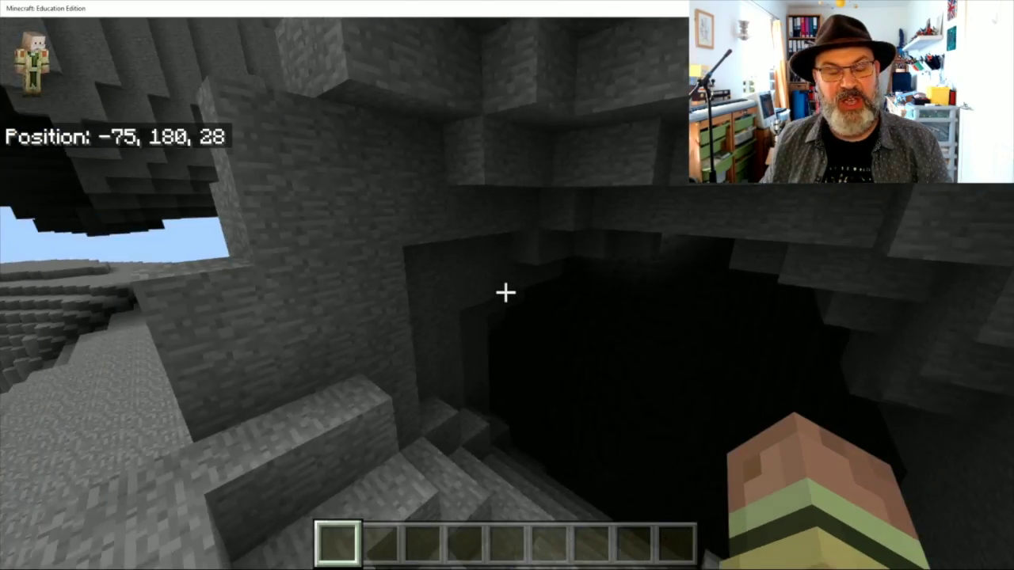
key(w)
key(space)
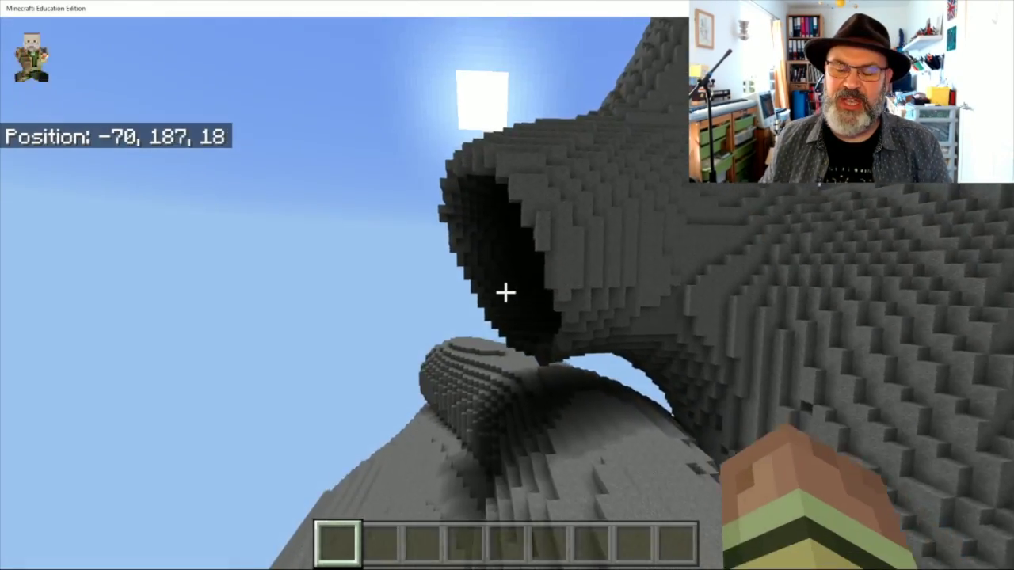
key(w)
key(space)
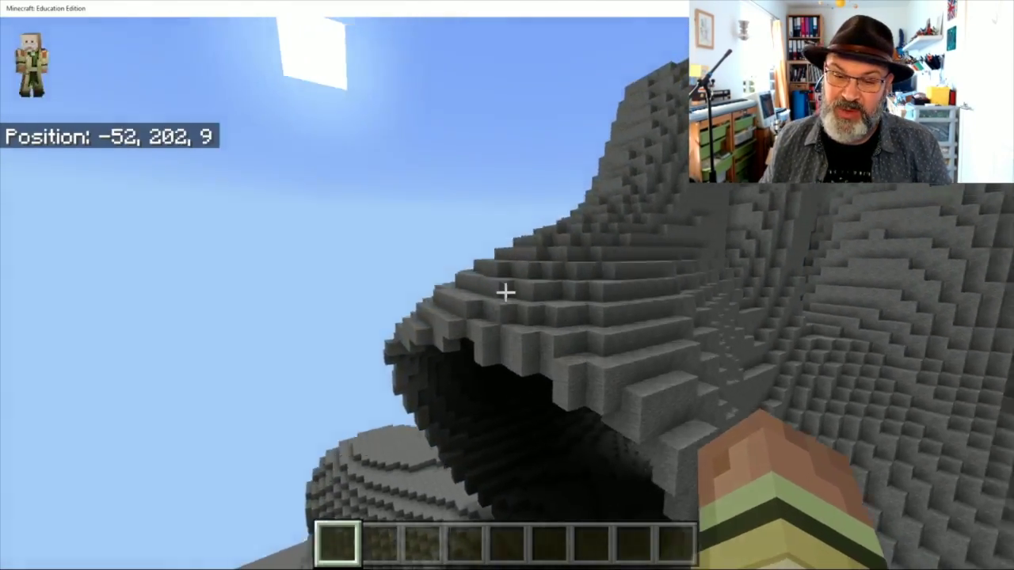
key(w)
key(w)
key(w)
key(w)
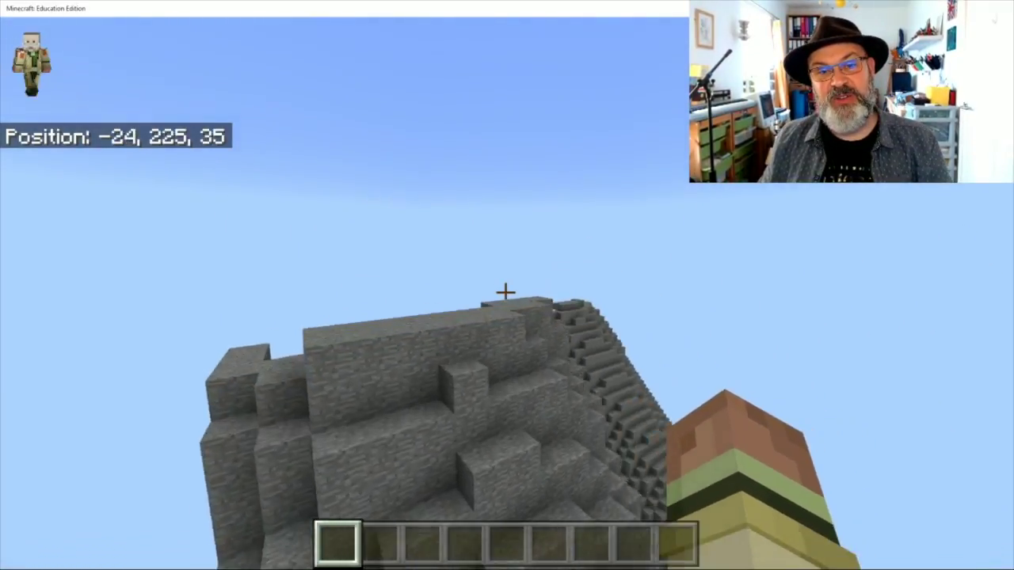
key(w)
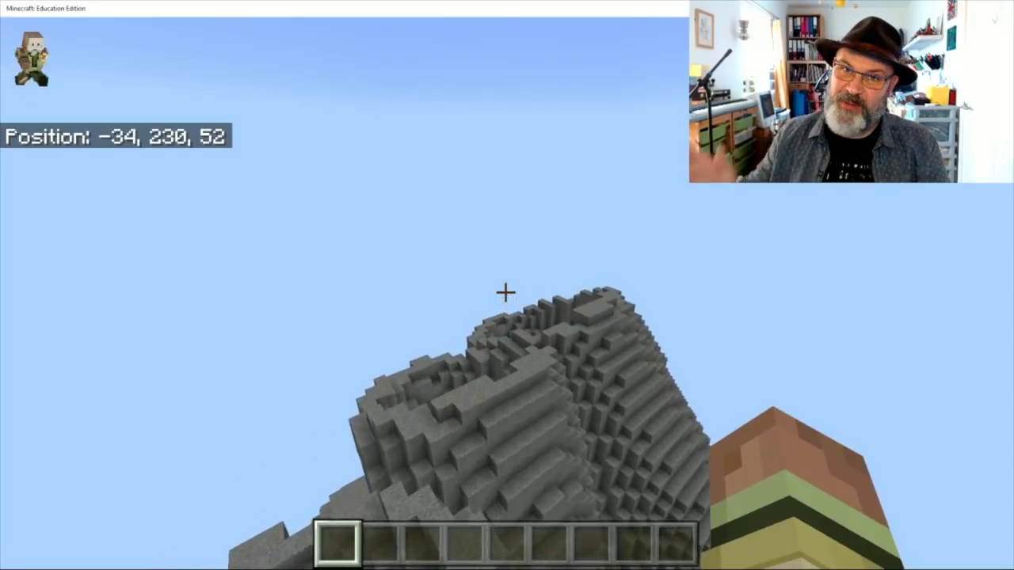